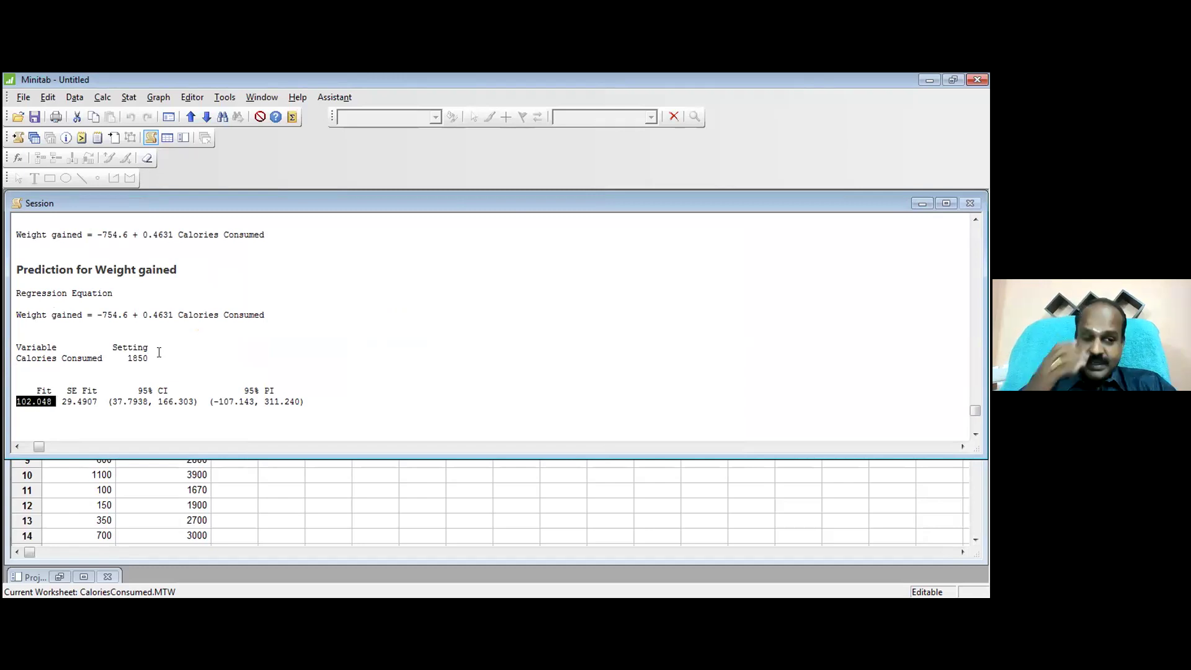
Highlight the 95% CI interval in the weight gained prediction output.
key(Right)
key(Right)
key(Right)
key(Right)
key(Right)
key(Right)
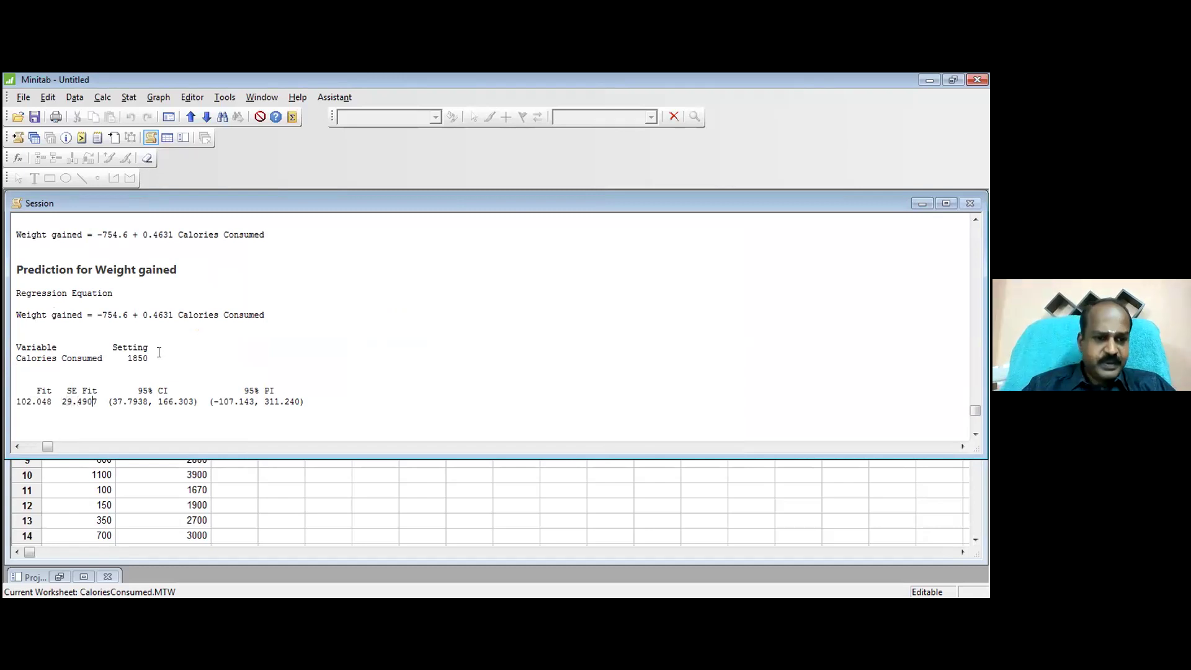
key(shift+Right)
key(shift+Right)
key(shift+Right)
key(shift+Right)
key(shift+Right)
key(shift+Right)
key(shift+Right)
key(shift+Right)
key(shift+Right)
key(shift+Right)
key(shift+Right)
key(shift+Right)
key(shift+Right)
key(shift+Right)
key(shift+Right)
key(shift+Right)
key(shift+Right)
key(shift+Right)
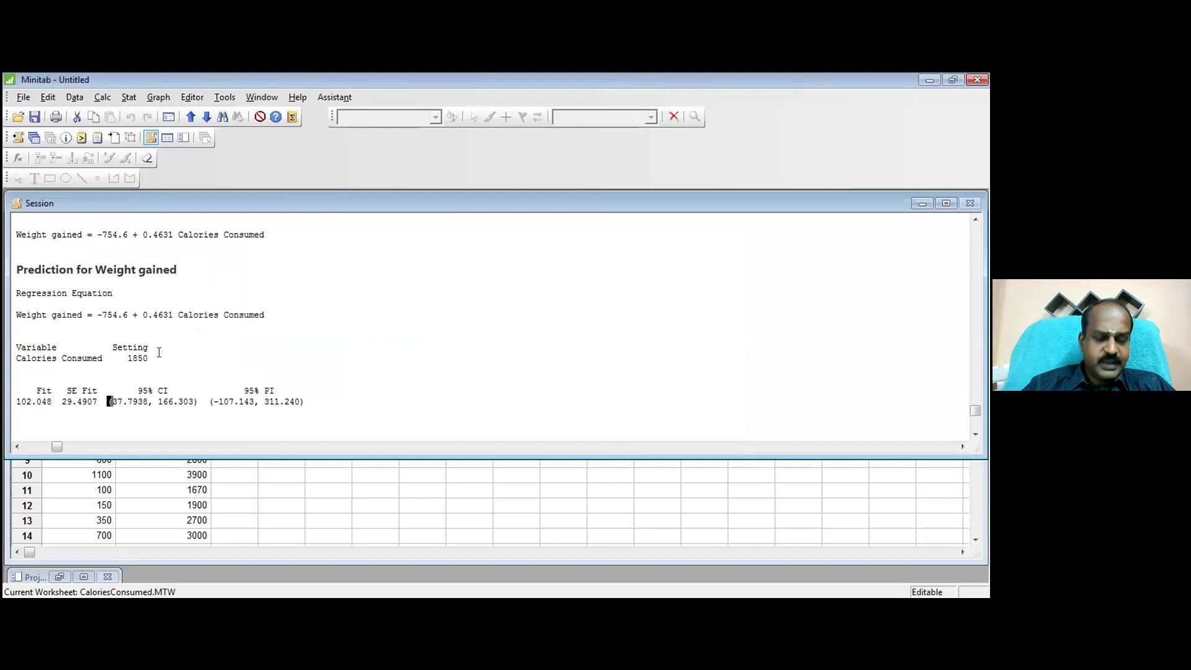
key(shift+Right)
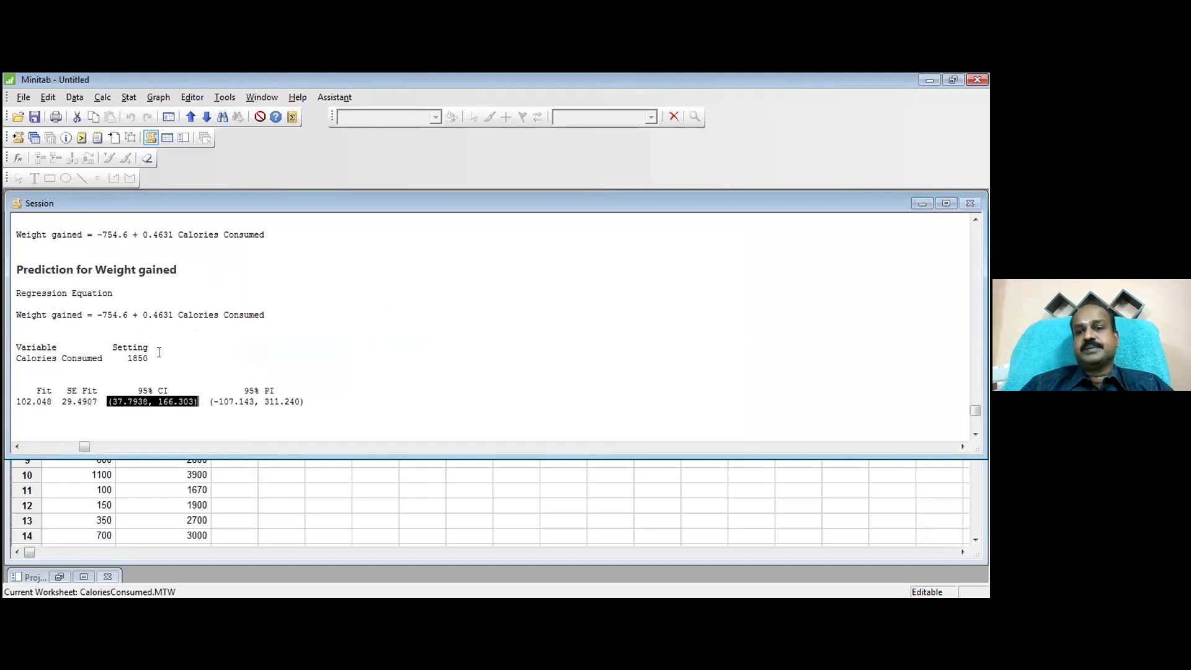
key(shift+Left)
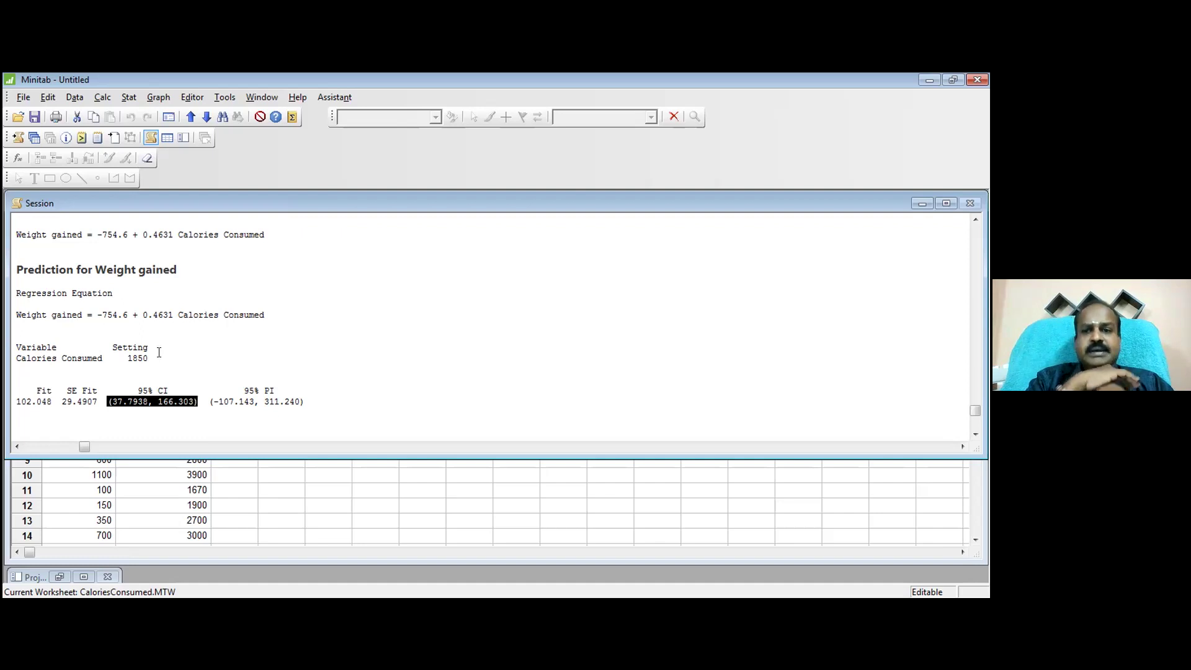
Highlight the 95% PI interval in the weight gained prediction output.
key(Right)
key(Right)
key(Right)
key(Right)
key(Right)
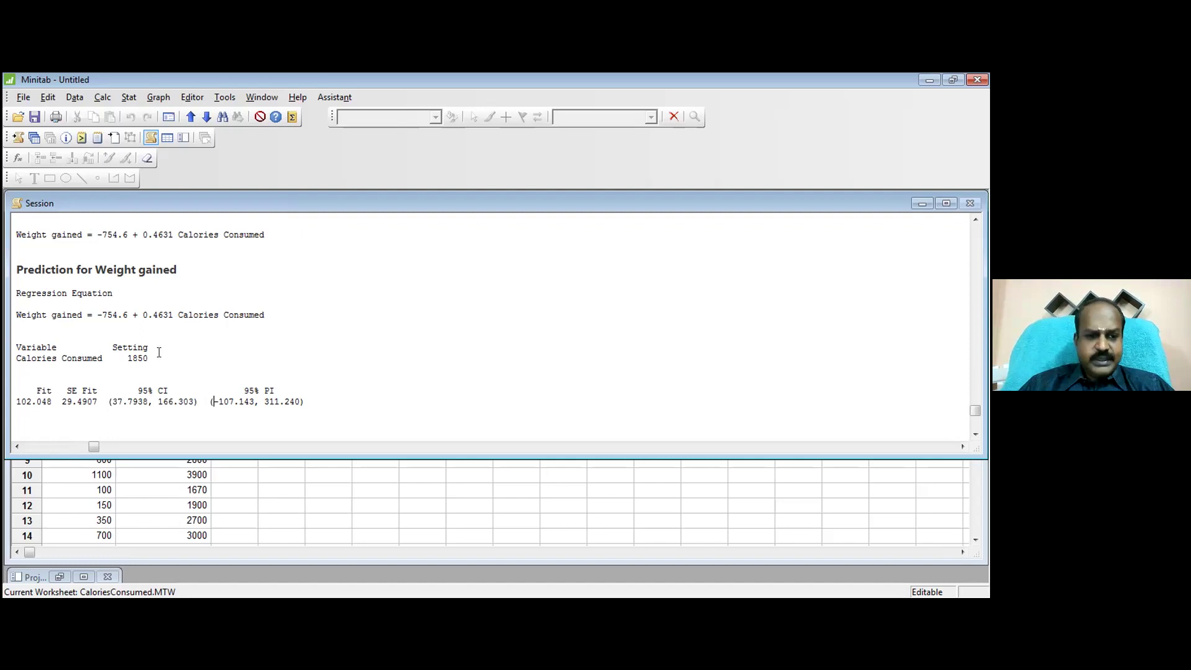
key(Left)
key(Left)
key(shift+Right)
key(shift+Right)
key(shift+Right)
key(shift+Right)
key(shift+Right)
key(shift+Right)
key(shift+Right)
key(shift+Right)
key(shift+Right)
key(shift+Right)
key(shift+Right)
key(shift+Right)
key(shift+Right)
key(shift+Right)
key(shift+Right)
key(shift+Right)
key(shift+Right)
key(shift+Right)
key(shift+Right)
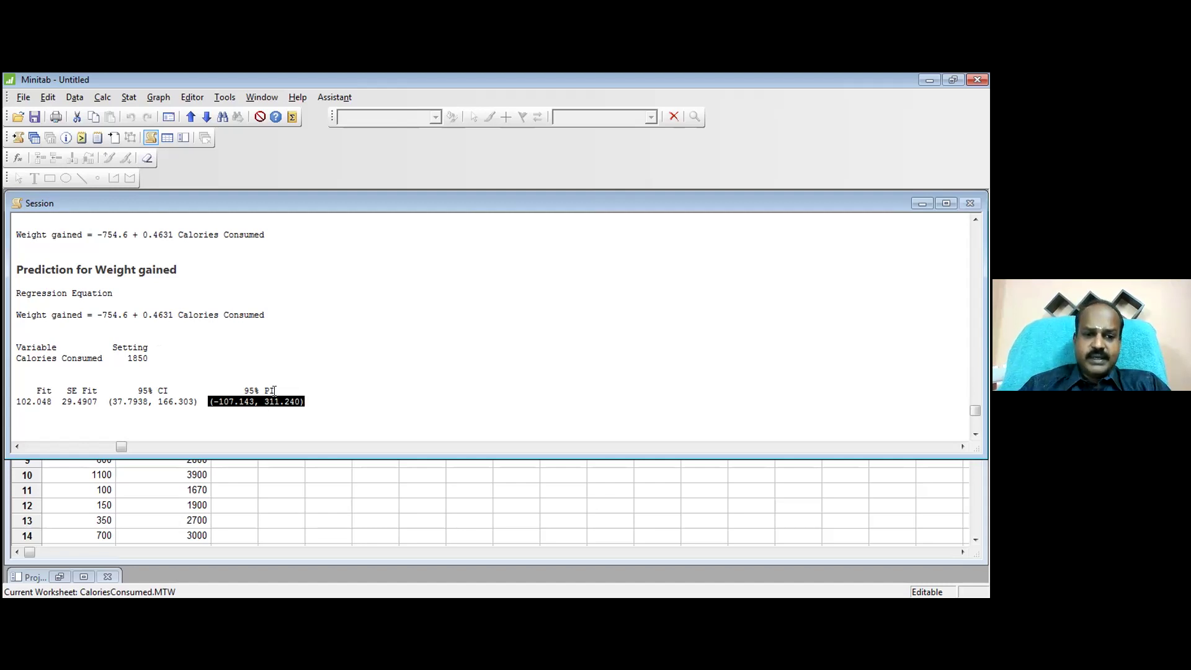
Add the note "(single observation)" after the 95% PI heading in the prediction output.
click(265, 400)
click(290, 391)
text((sin)
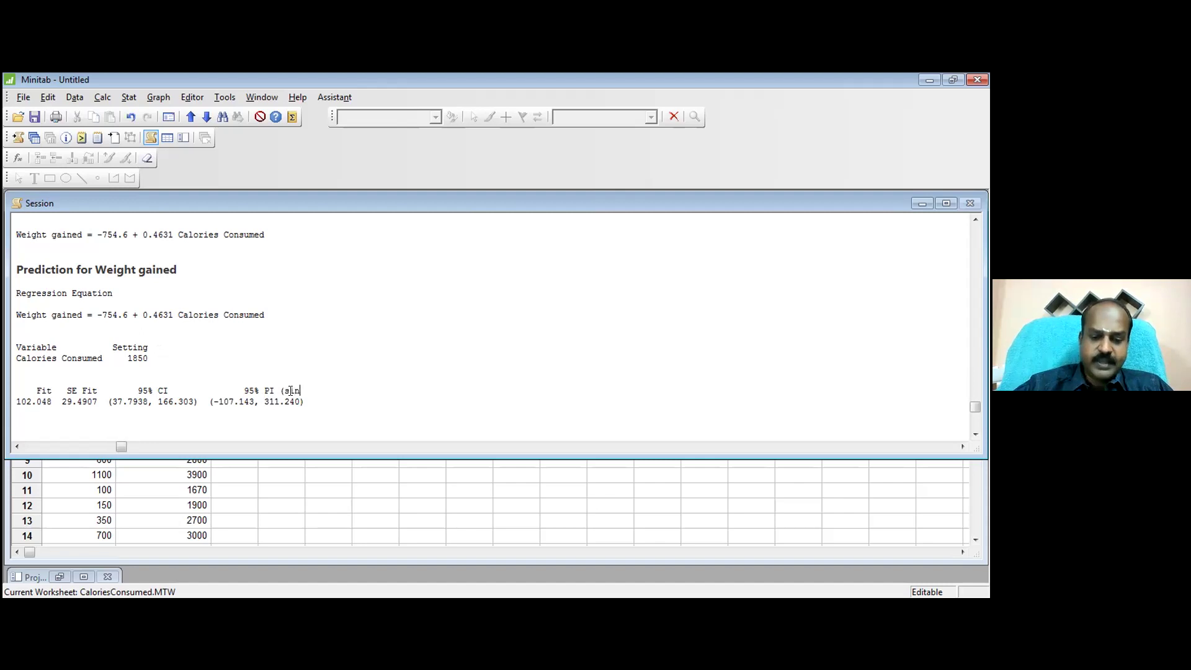
text(gle observ)
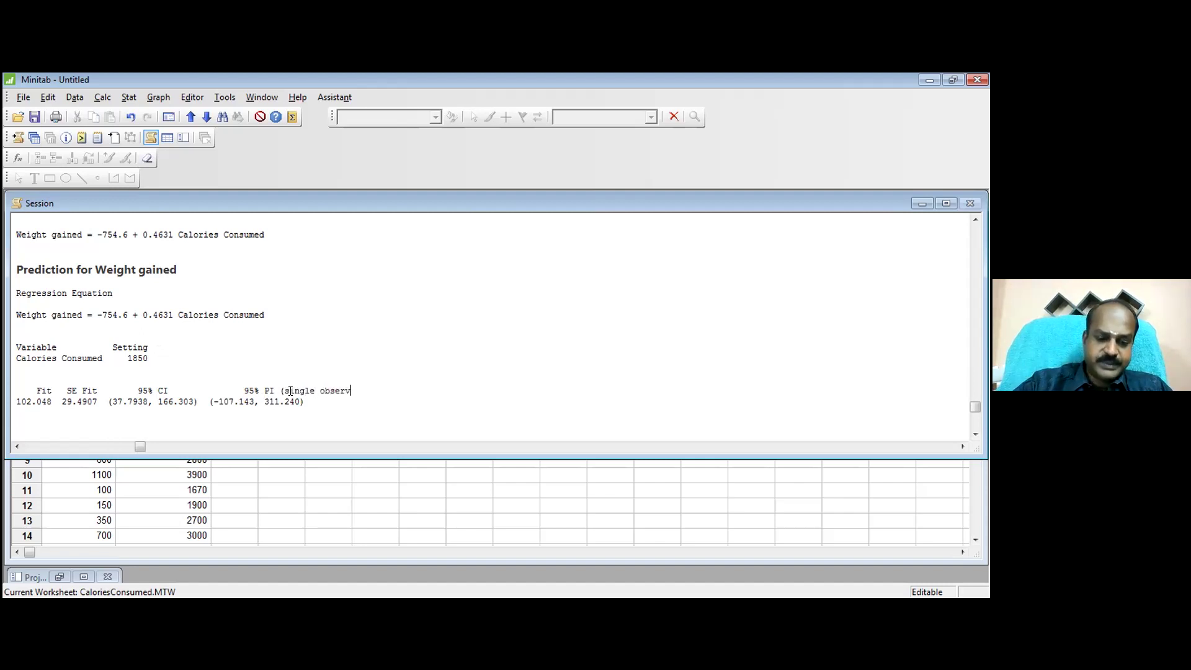
text(ation))
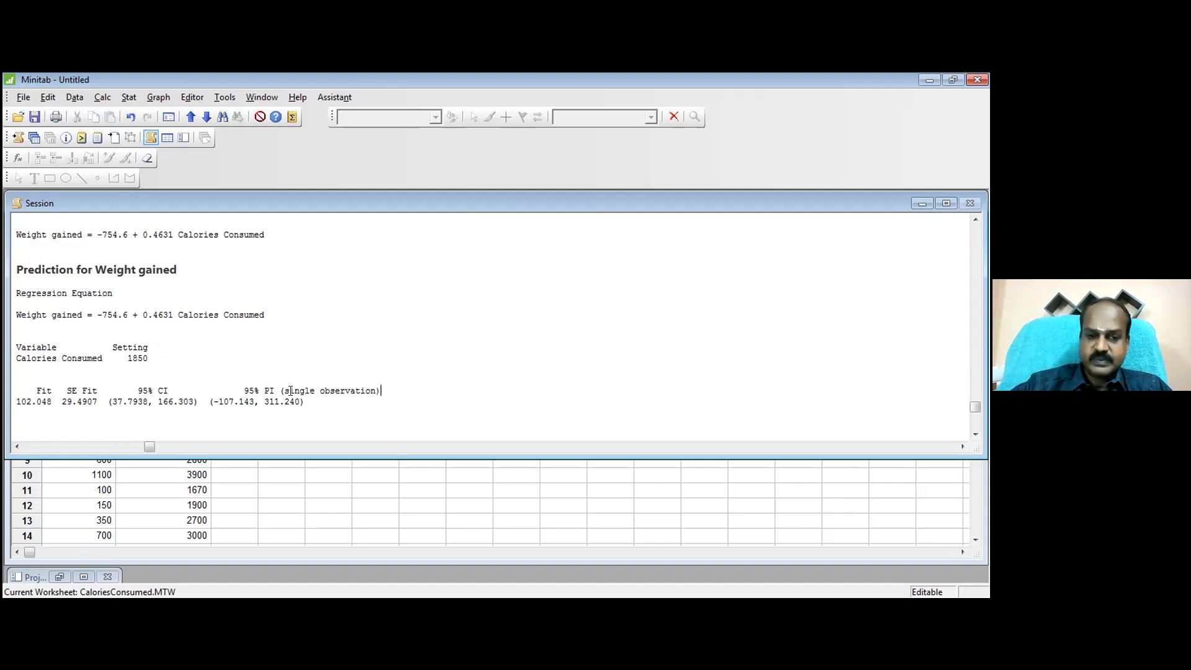
Add the note "(avereage of multiple)" after the 95% CI heading in the prediction output.
key(Left)
key(Left)
key(Left)
key(Left)
key(Left)
key(Left)
key(Left)
key(Left)
key(Left)
key(Left)
key(Left)
key(Left)
key(Left)
key(Left)
key(Left)
key(Left)
key(Left)
key(Left)
key(Left)
key(Left)
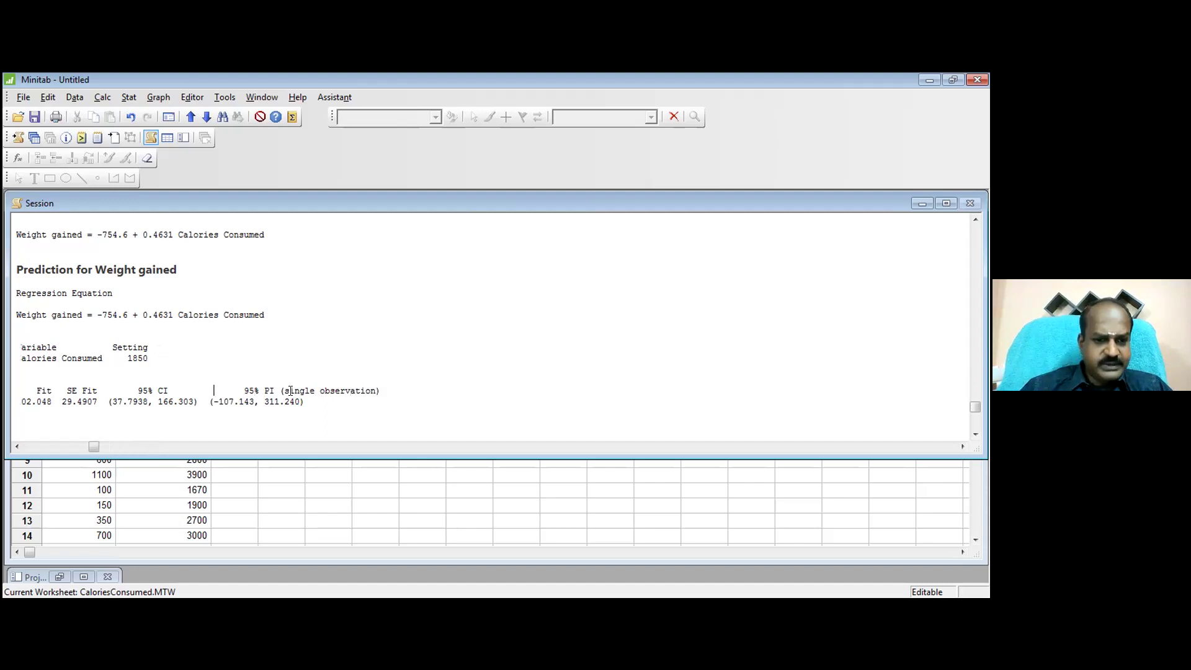
key(Left)
key(Left)
key(Left)
key(Left)
text((av)
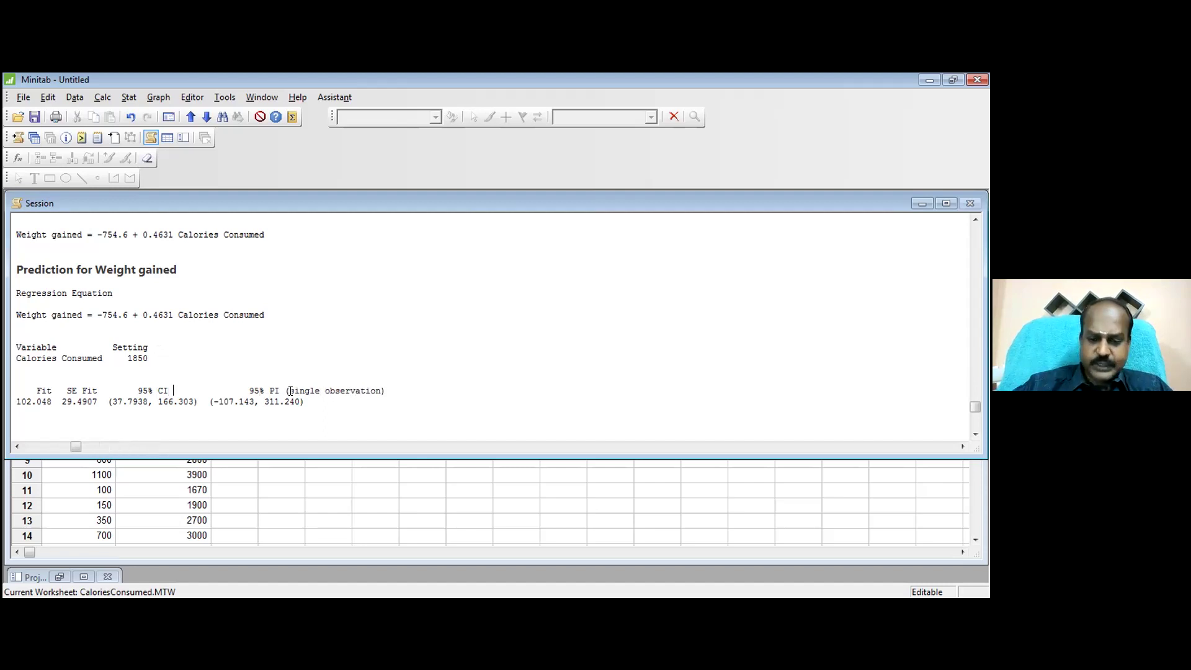
text(ereage )
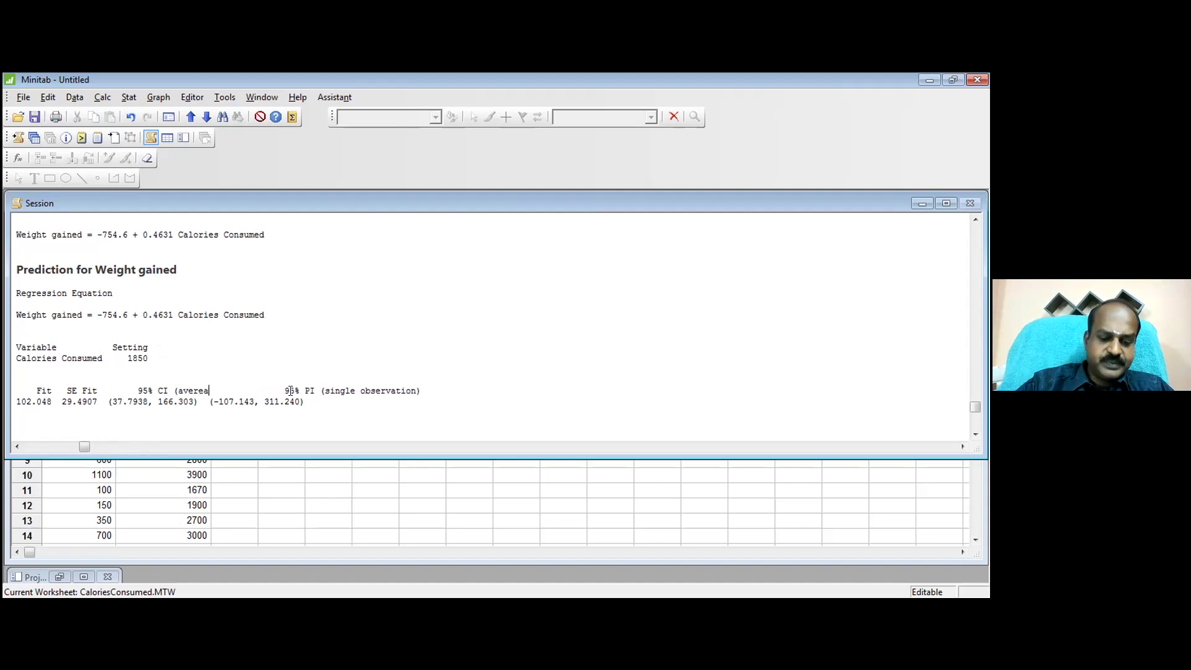
text(of mul)
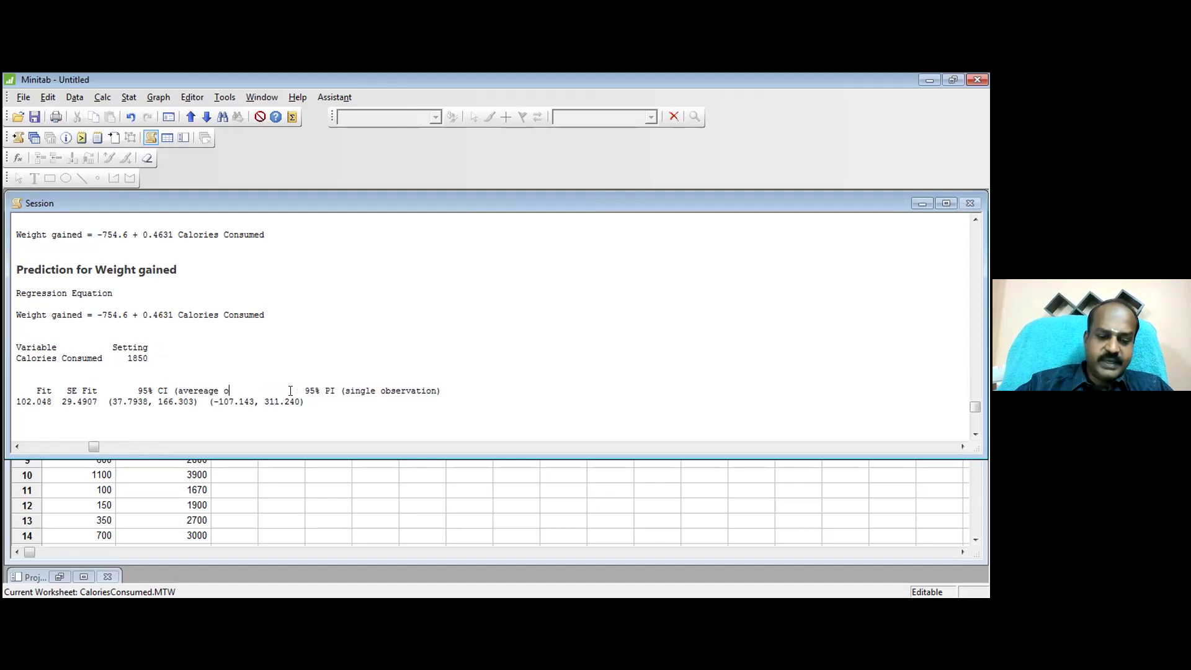
text(tiple))
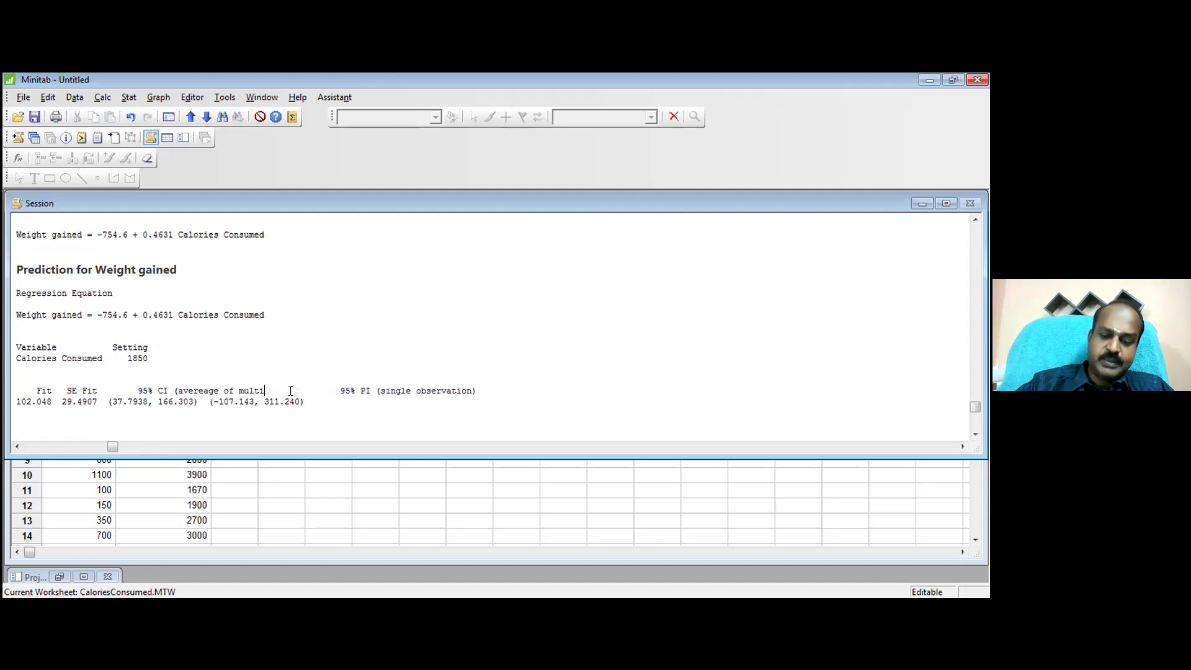
Space the prediction interval values over so they line up beneath the 95% PI heading.
key(Down)
key(Left)
key(Left)
key(Left)
key(Left)
key(Left)
key(Left)
key(Left)
key(Left)
key(Left)
key(Left)
key(Left)
key(Left)
key(Left)
key(Left)
key(Left)
key(Left)
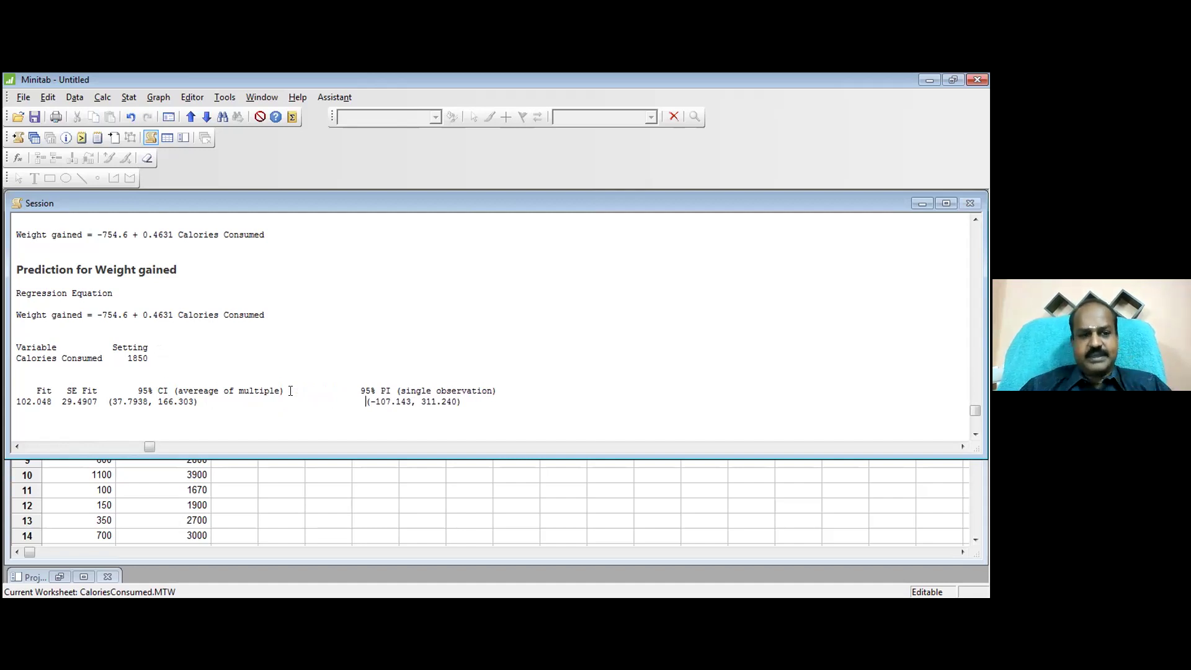
Highlight the note beside the 95% CI heading, the confidence interval and the prediction interval in turn to compare them.
drag(283, 387, 174, 387)
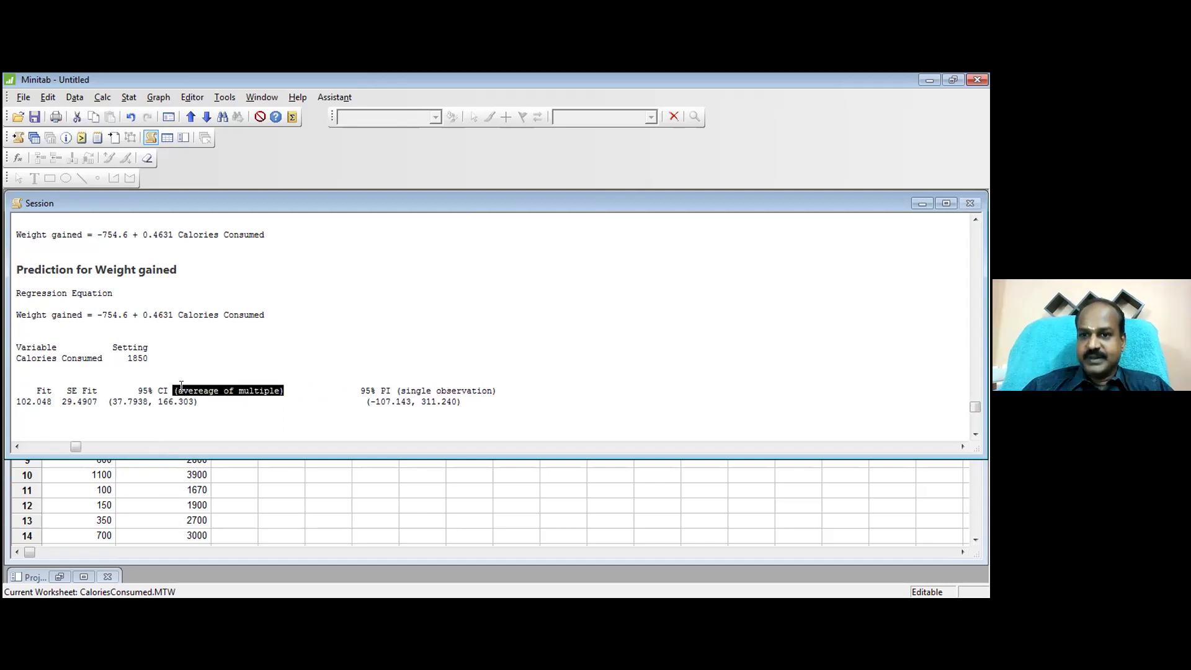
drag(104, 402, 200, 402)
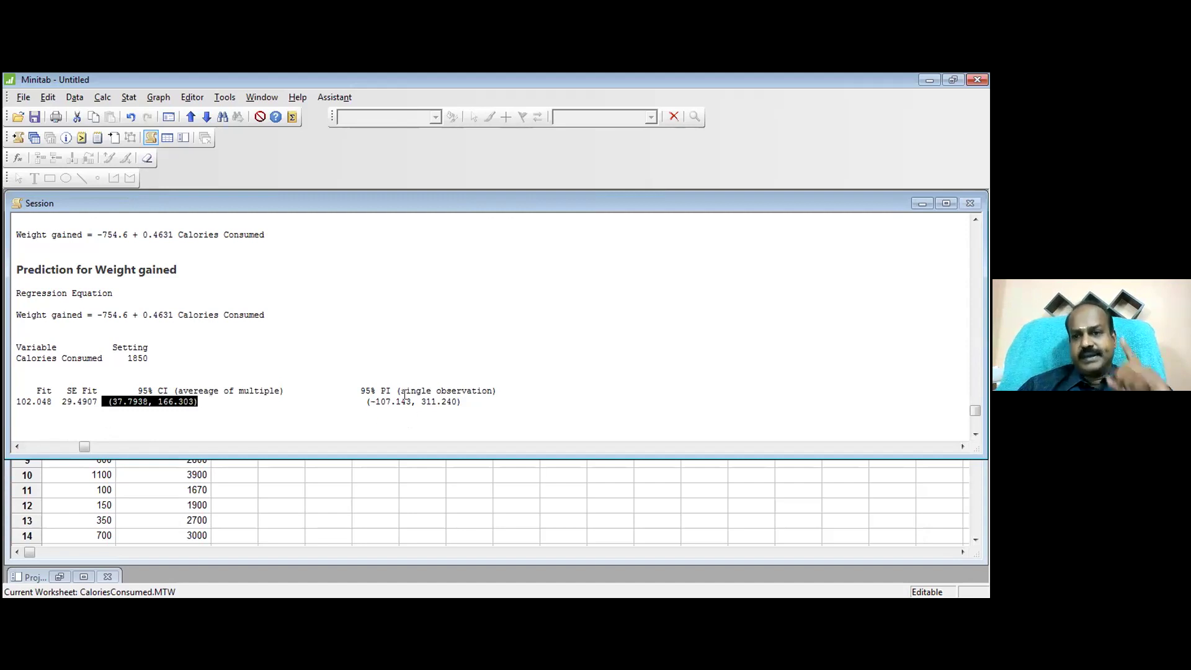
drag(356, 401, 496, 397)
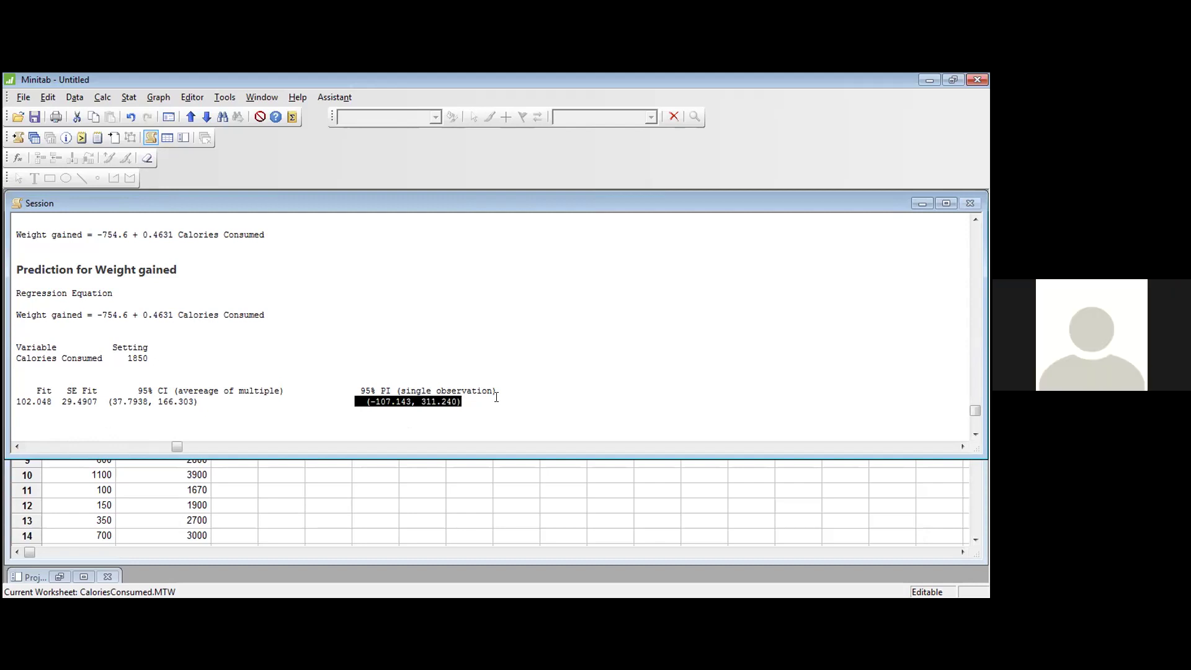
Below the prediction output, add the lines "EXAM MARK (Y)" and "DURATION OF LEARNING (X)", separated by a blank line.
key(ctrl+End)
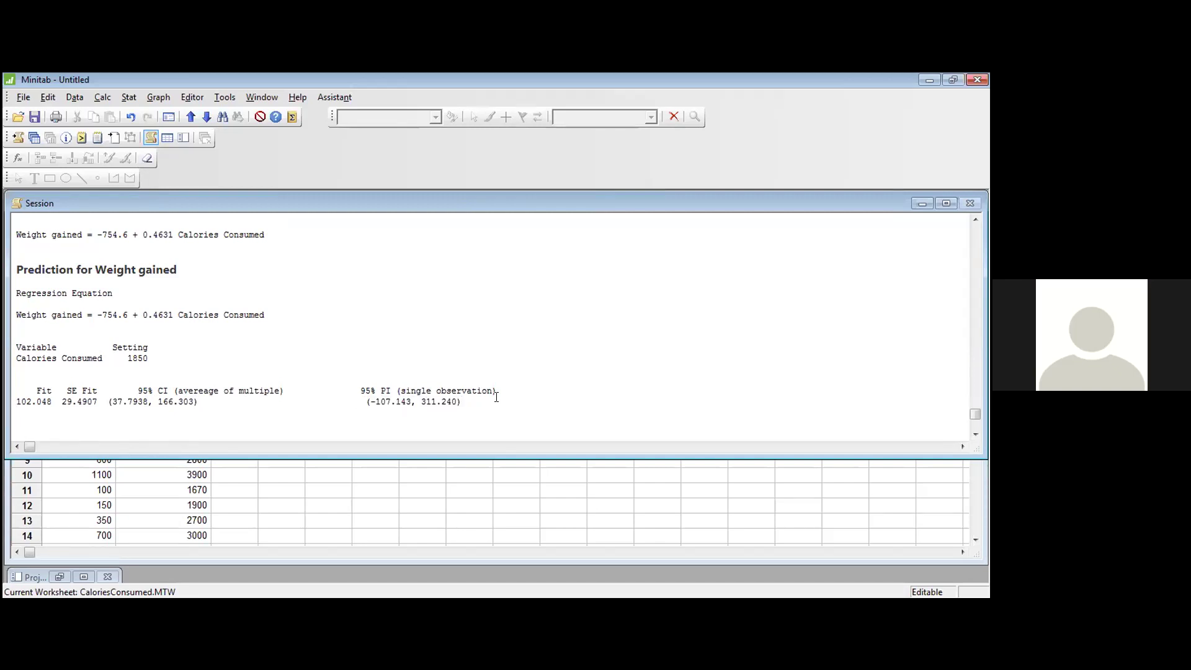
key(Return)
key(Return)
key(Return)
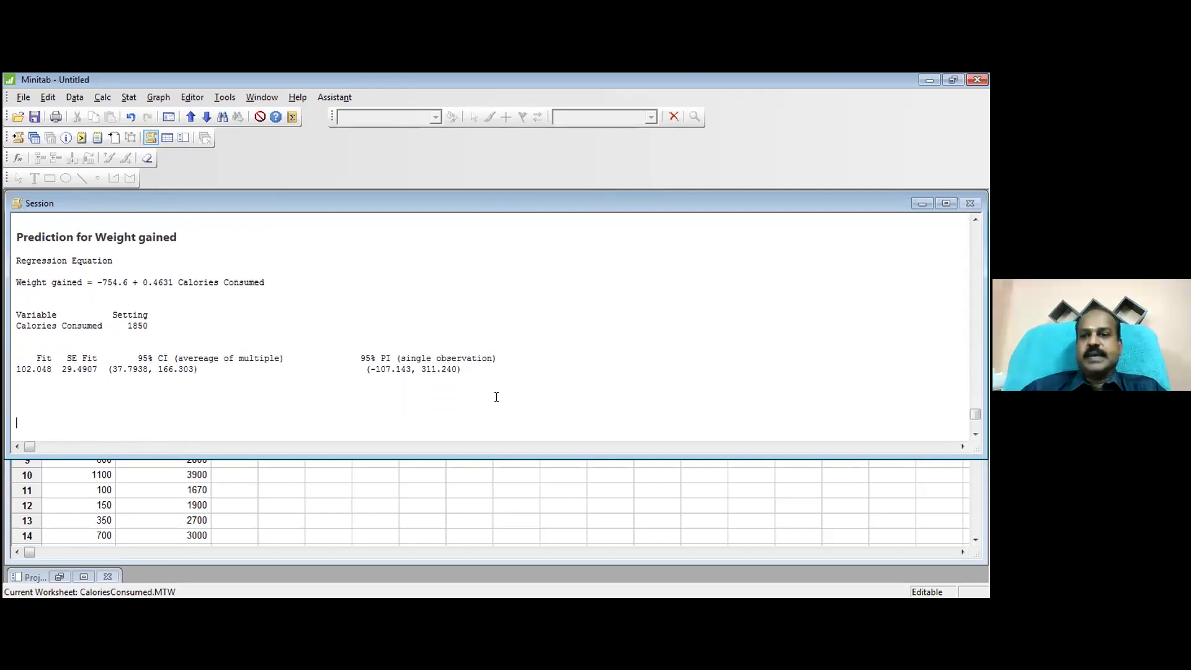
text(EXA)
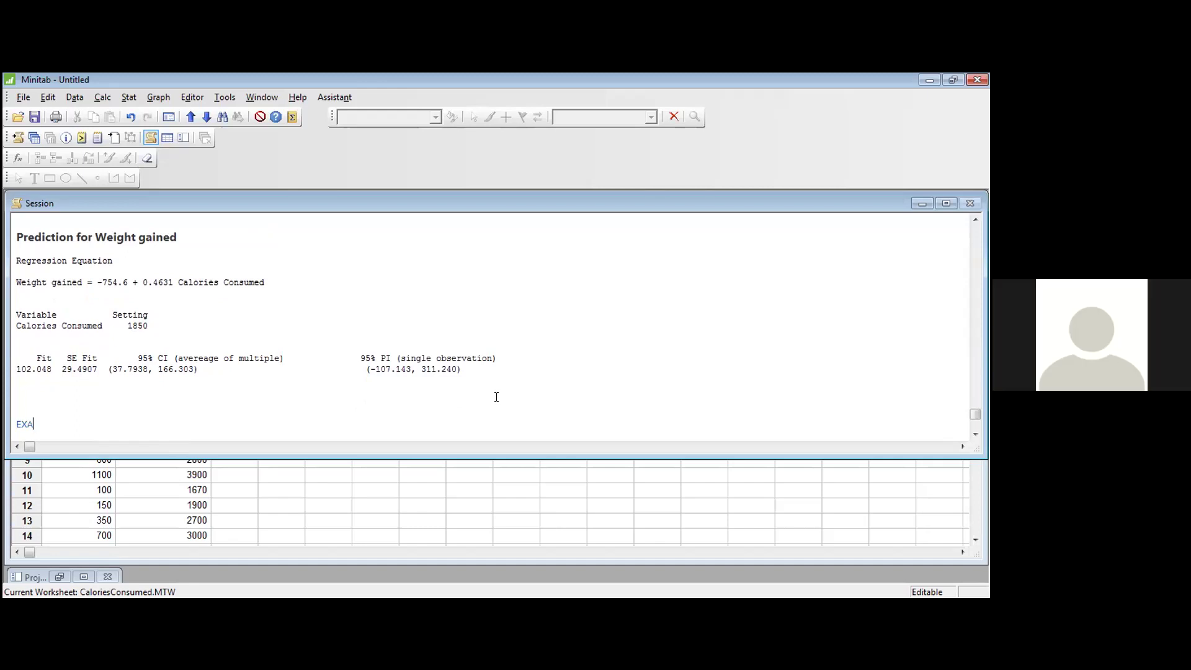
text(M MARK)
key(Return)
key(Return)
text(DURATION OF LEARNING (X))
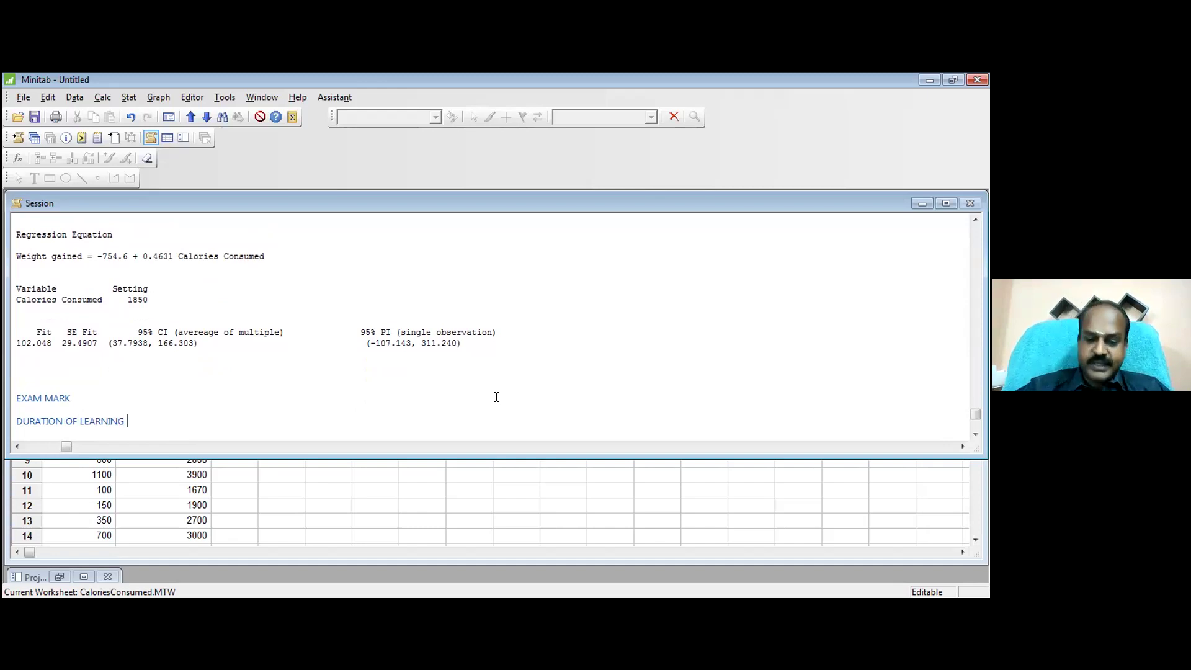
click(496, 397)
text((Y))
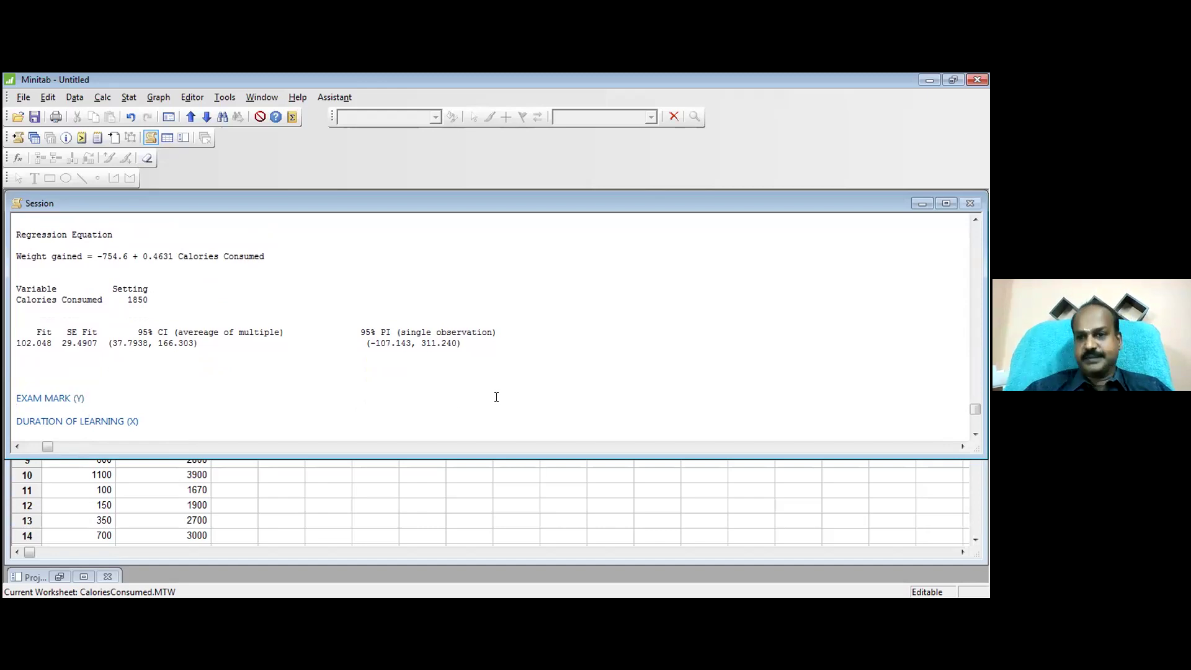
Append "- 24 HOURS" to the duration of learning line and a dash to the exam mark line.
key(Down)
key(Down)
key(End)
text(- )
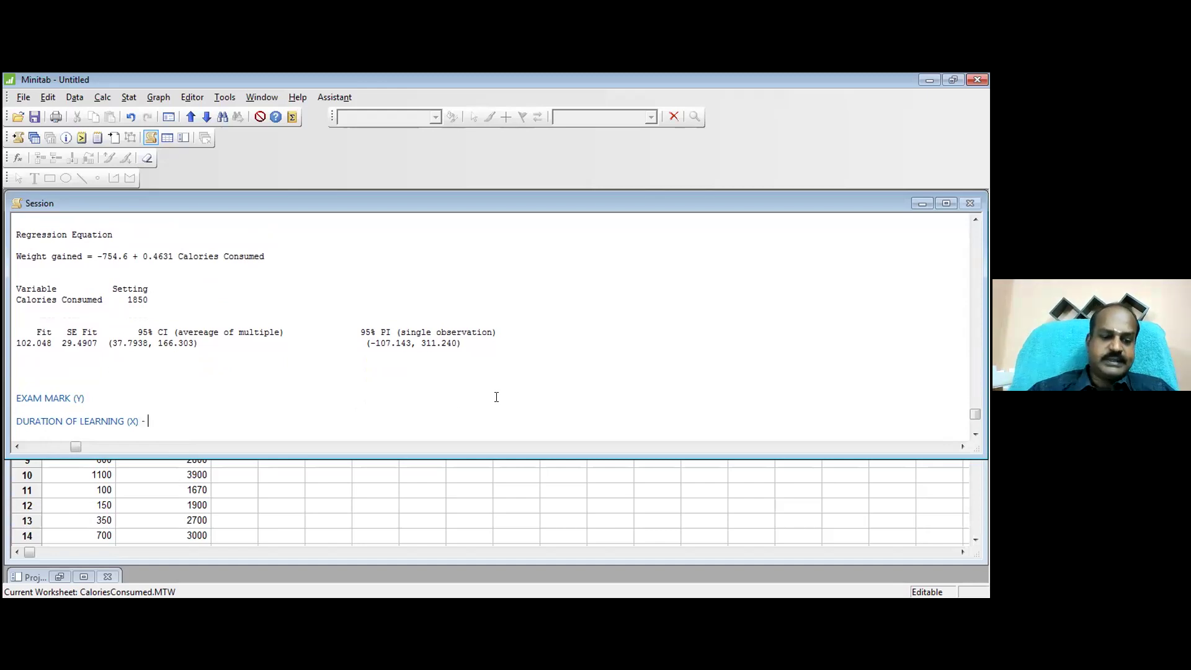
text(24 HO)
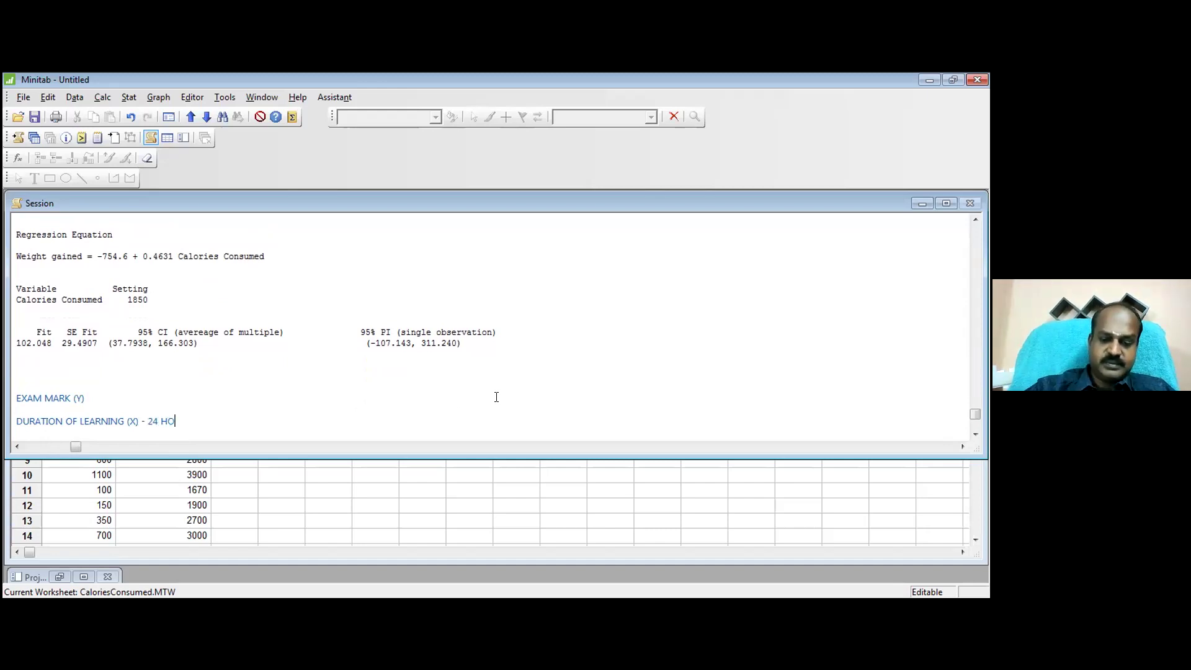
text(URS)
key(Return)
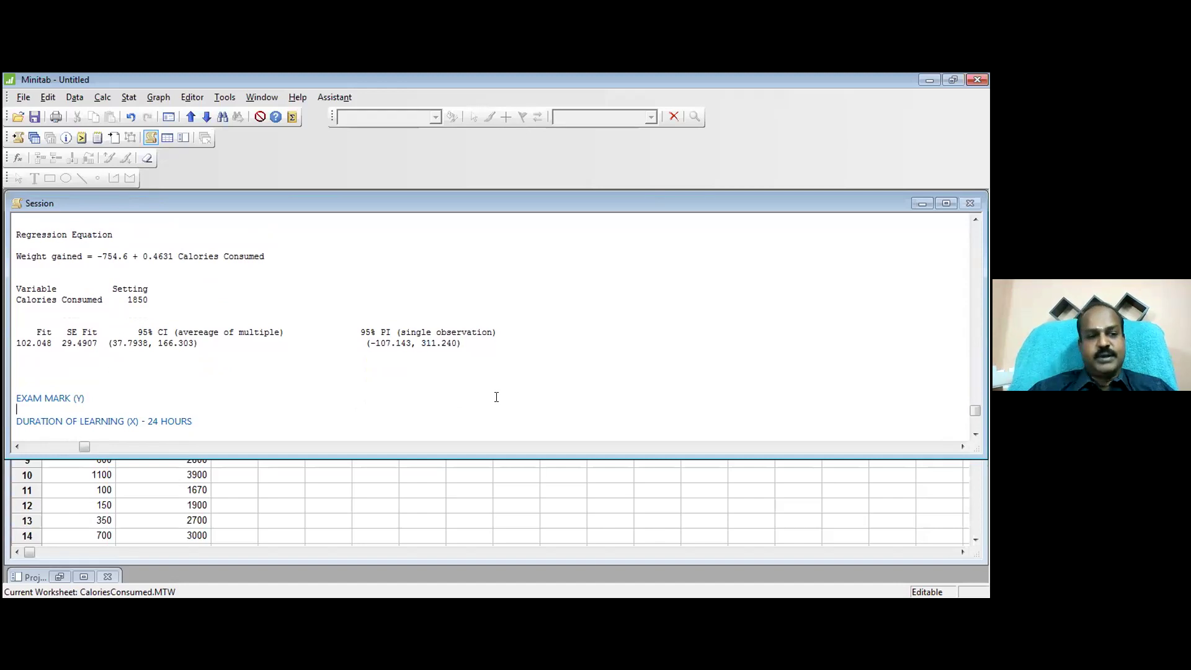
text(-)
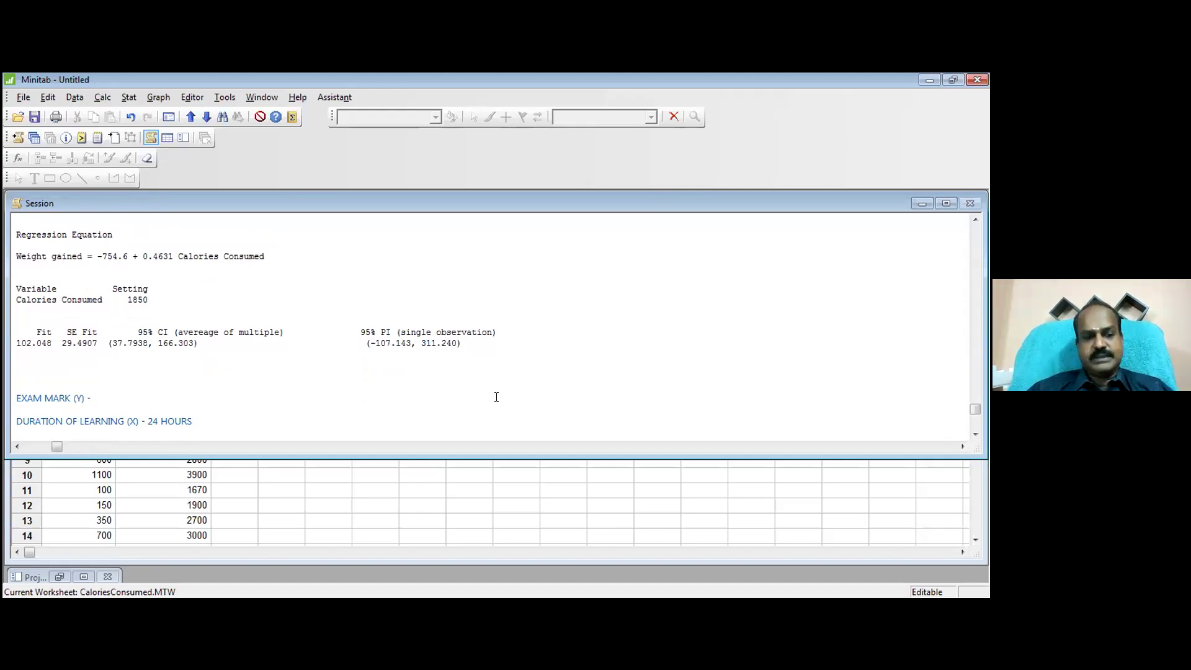
Delete "24 HOURS" from the duration of learning line, keeping the dash.
key(Down)
key(Down)
key(Right)
key(Right)
key(Right)
key(Right)
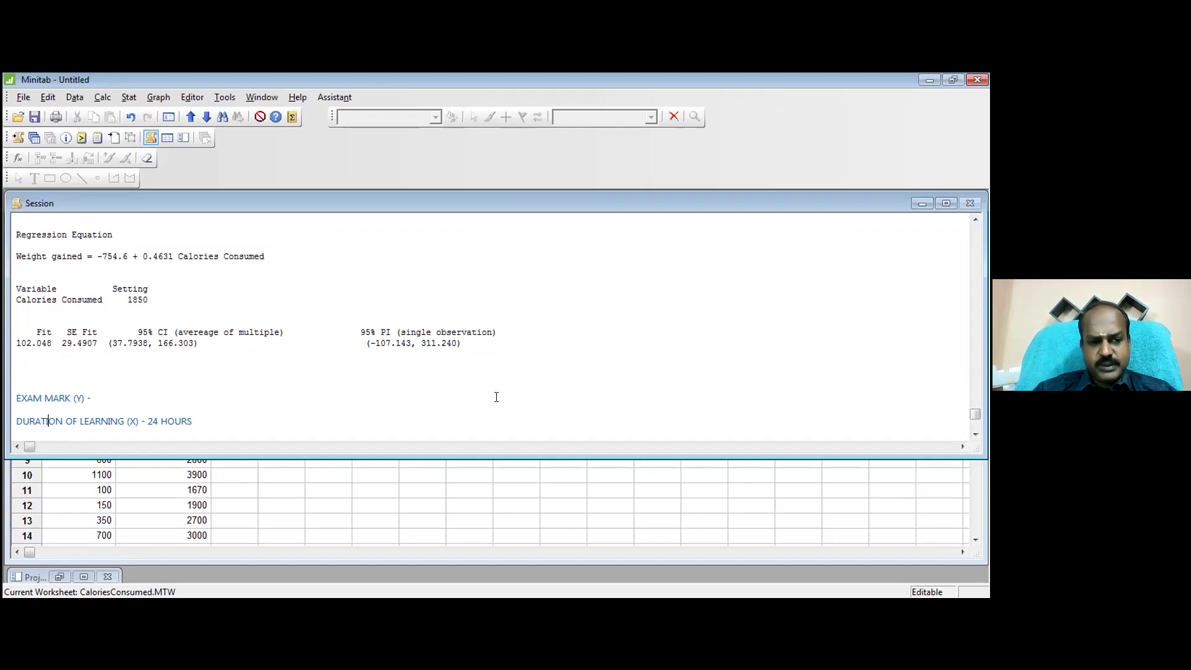
key(Right)
key(Right)
key(Right)
key(Right)
key(Right)
key(Right)
key(Right)
key(Right)
key(Right)
key(Right)
key(Right)
key(Right)
key(Right)
key(Right)
key(Right)
key(Right)
key(Right)
key(Right)
key(Right)
key(Right)
key(shift+Down)
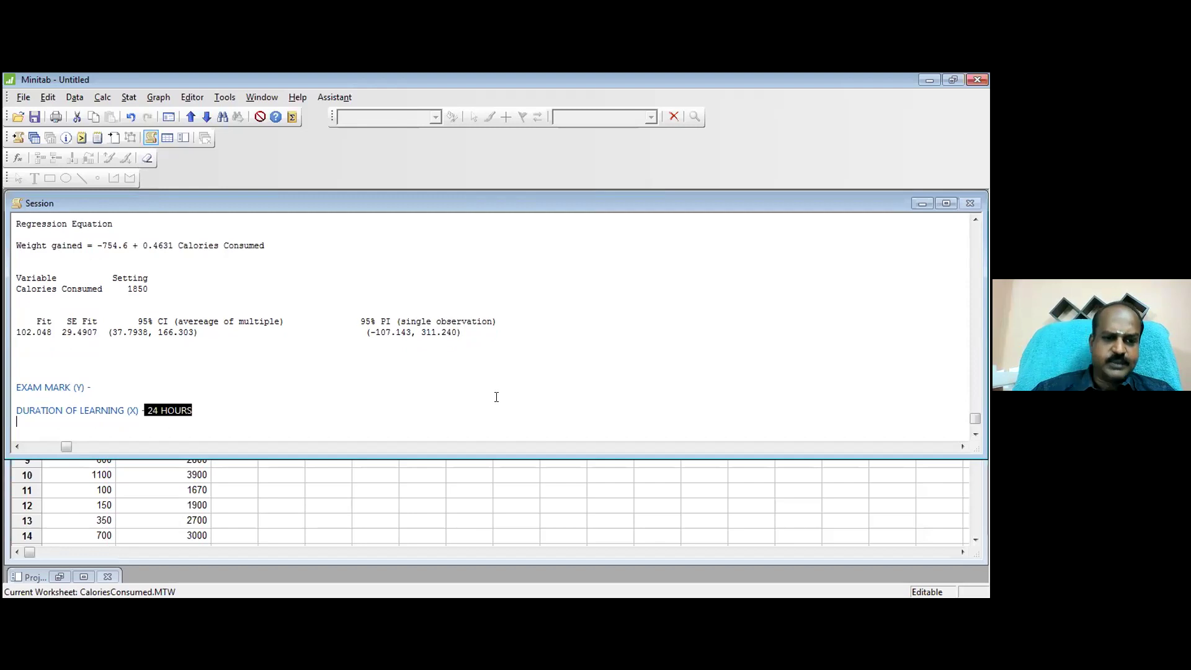
key(Delete)
Add the line "X = 24 HOURS; Y =" below the duration of learning line.
key(Return)
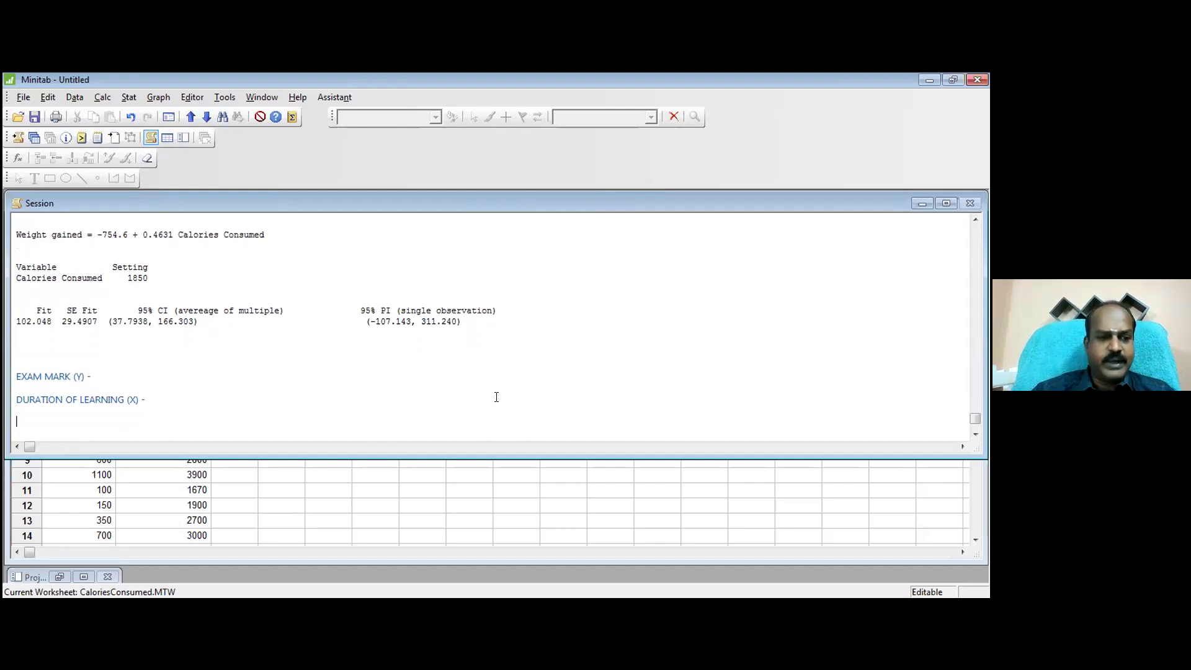
text(X = )
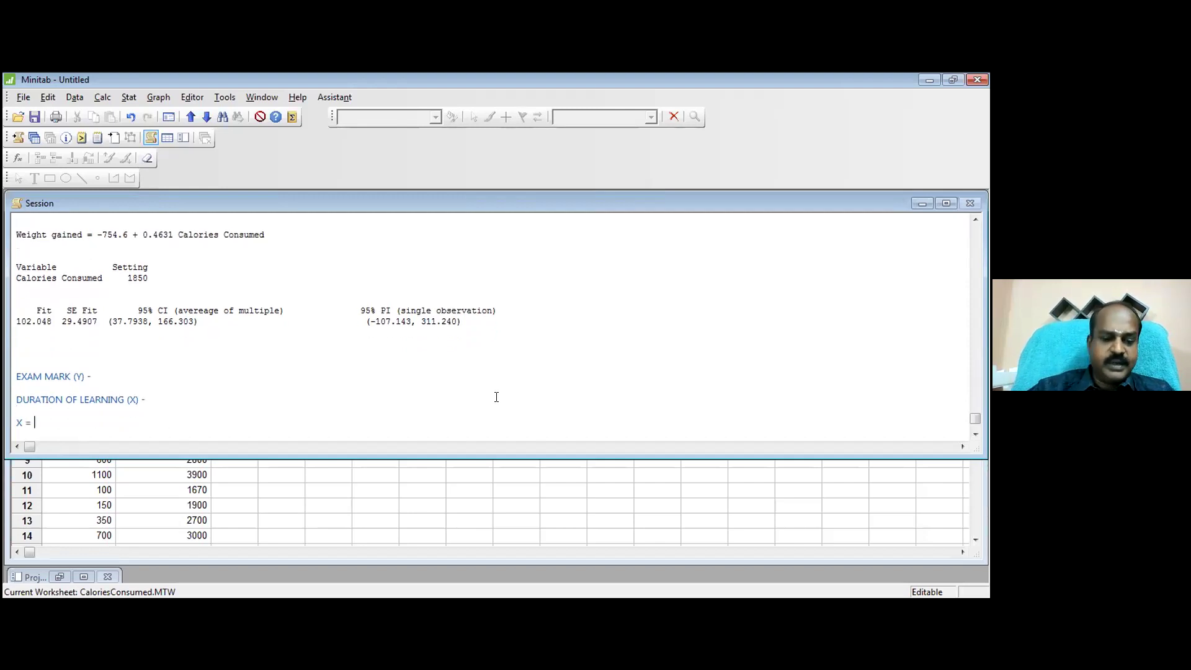
text(24 )
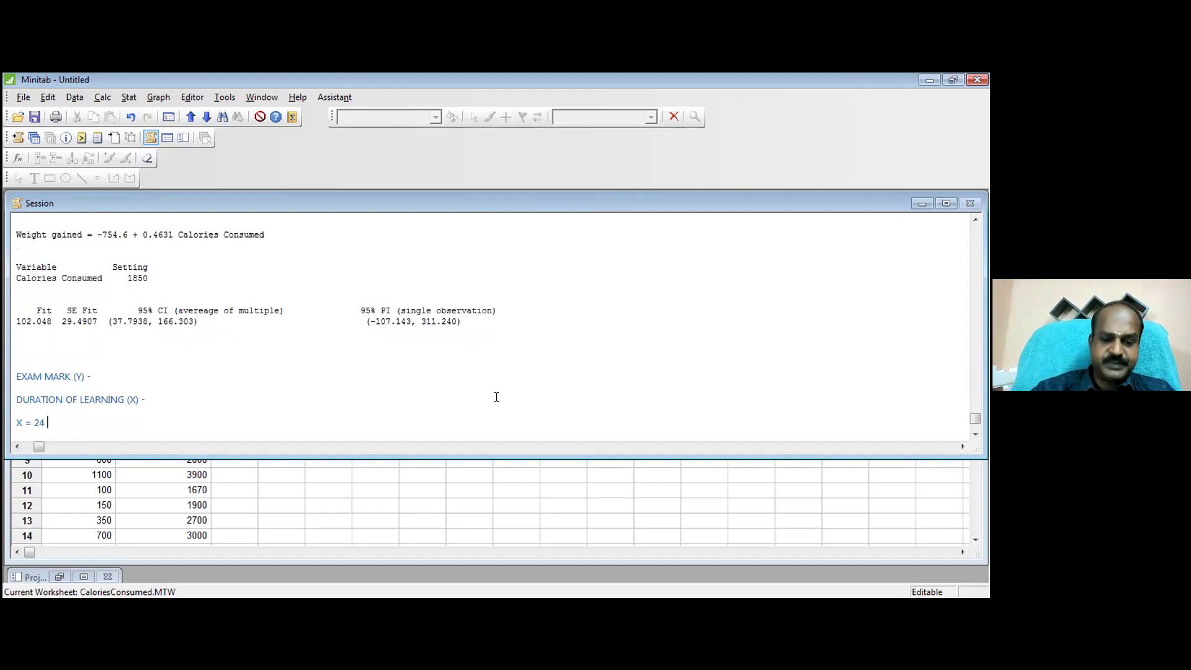
text(HOURS; Y)
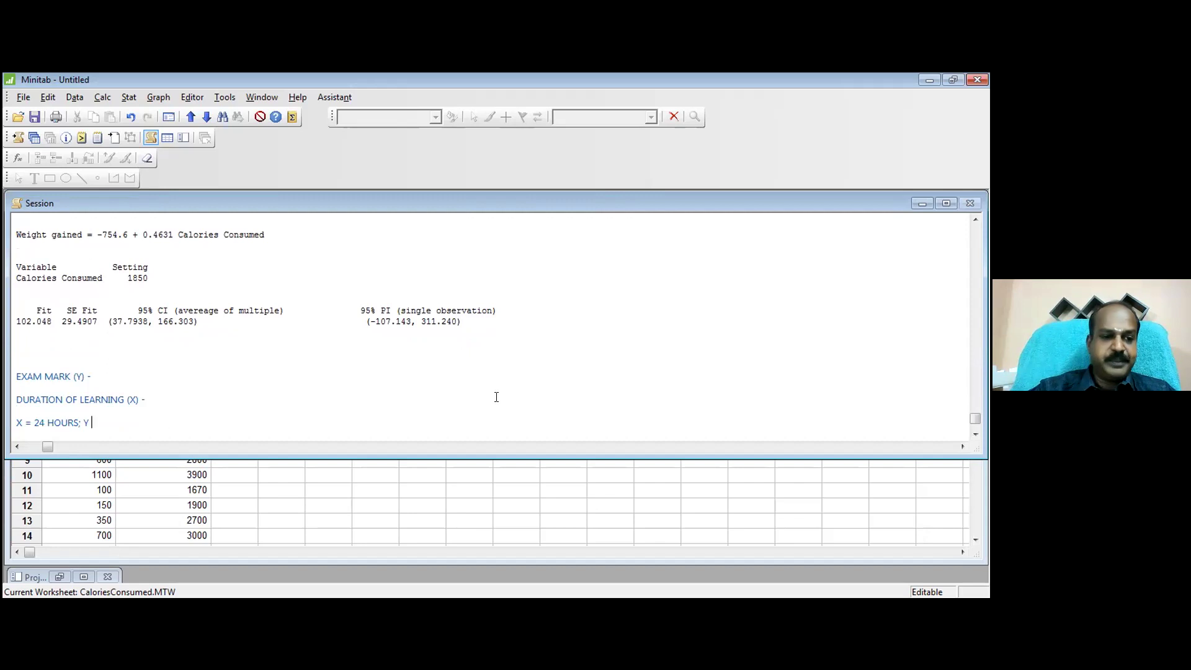
text( =)
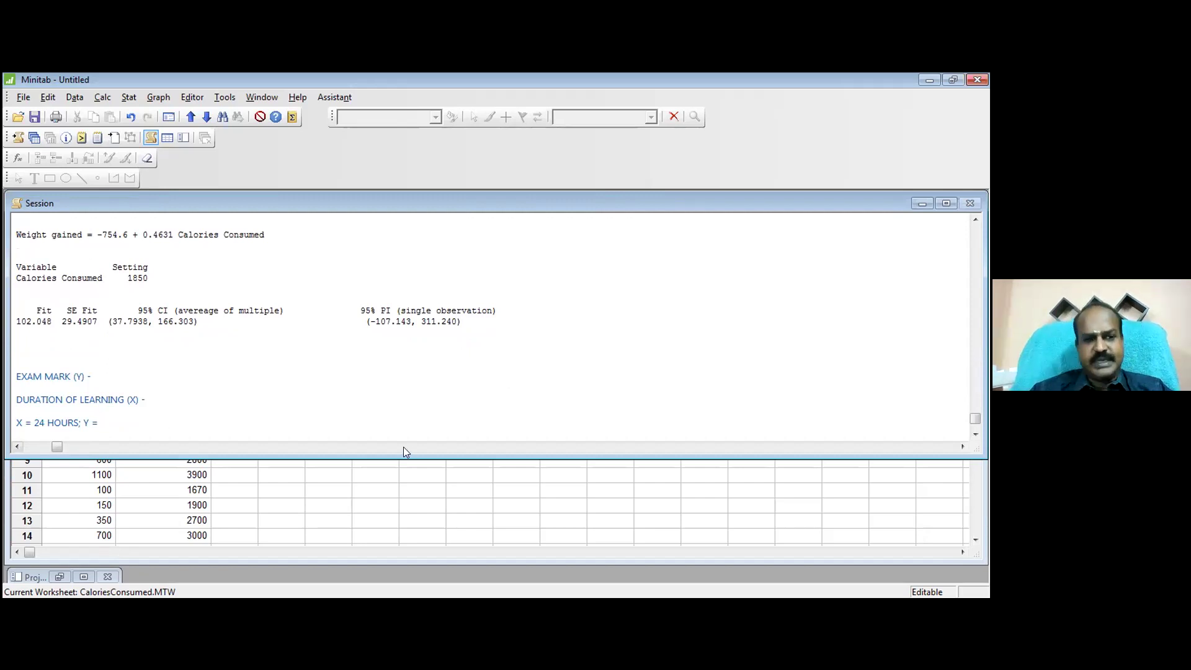
Insert the line "X = 5, 10, 15, 20, 25, 20" above the "X = 24 HOURS; Y =" line.
key(BackSpace)
key(BackSpace)
key(BackSpace)
key(BackSpace)
key(BackSpace)
key(BackSpace)
key(BackSpace)
key(BackSpace)
key(BackSpace)
key(BackSpace)
key(BackSpace)
key(BackSpace)
key(BackSpace)
key(BackSpace)
key(BackSpace)
key(BackSpace)
key(BackSpace)
key(BackSpace)
text(X = 5,)
text(1)
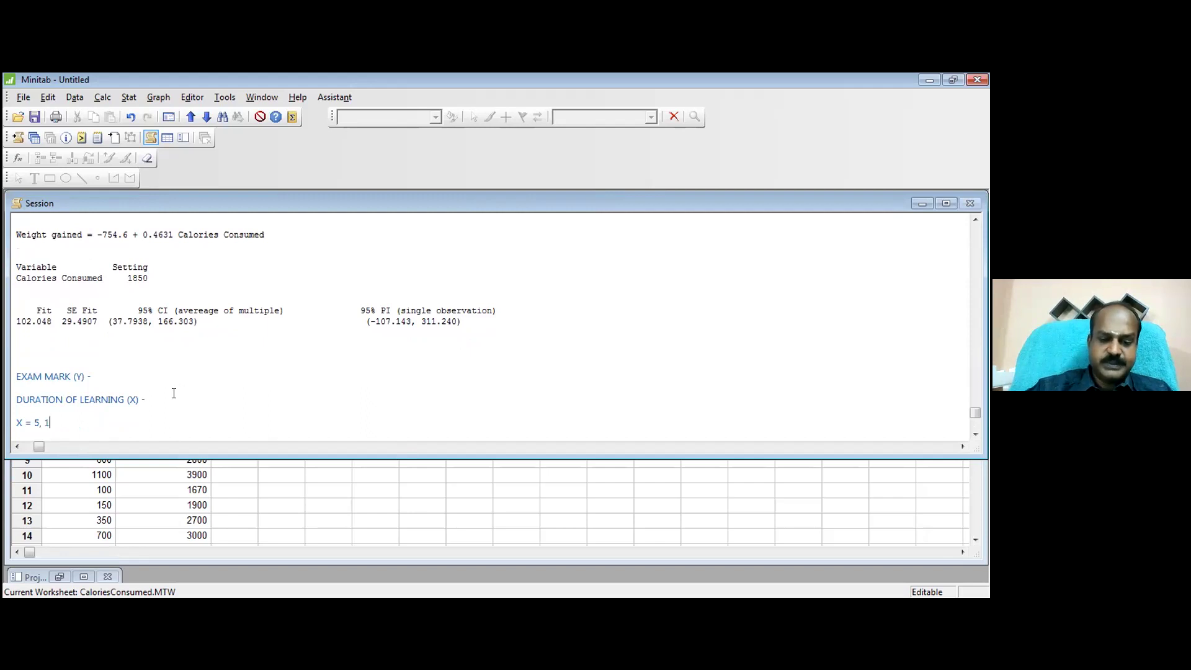
text(0, 15, 2)
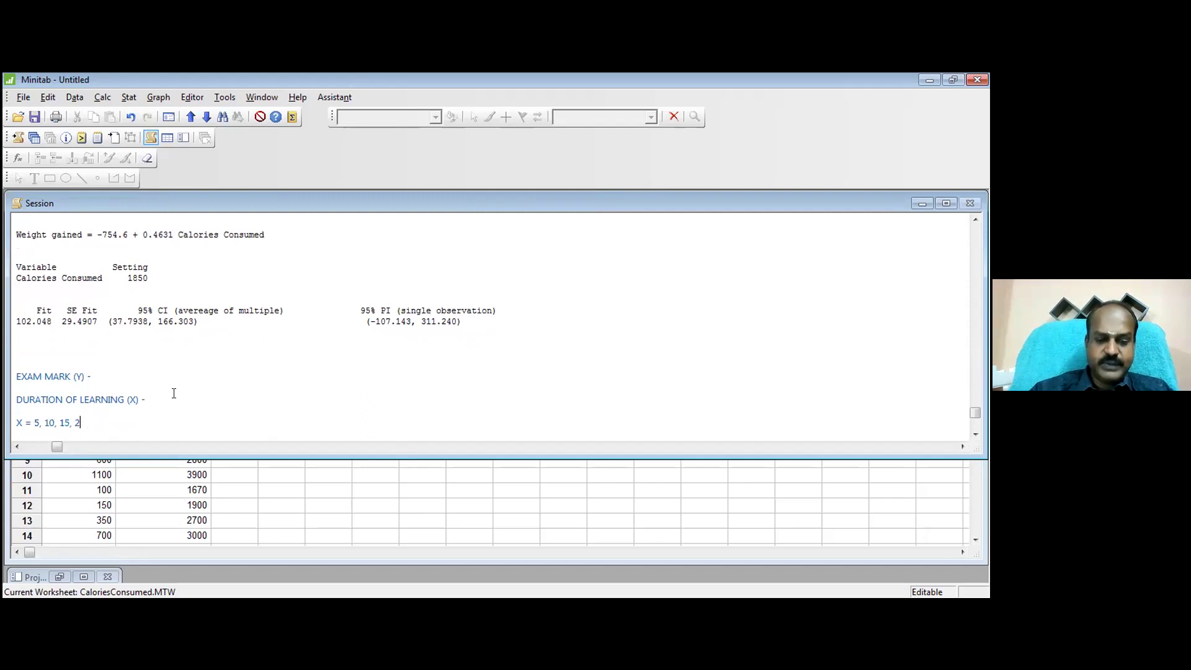
text(0, 25, 20)
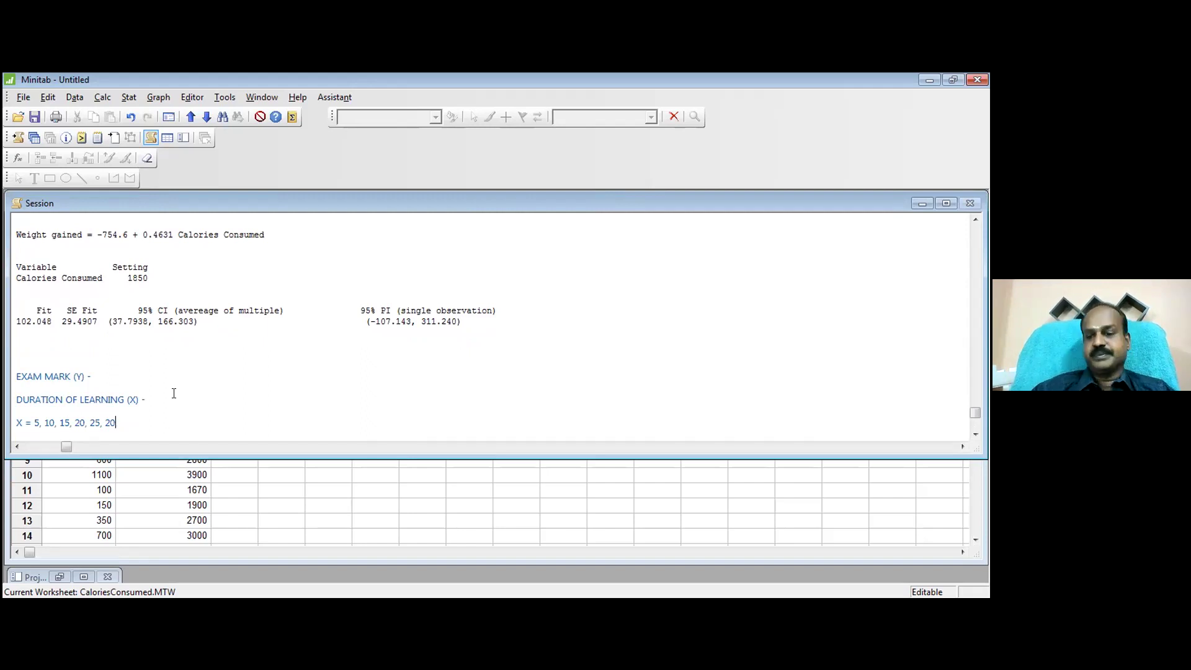
Add the line "Y = 60, 65, 70, 70, 75, 80" directly below the list of X values.
key(Return)
text(Y = .....................................)
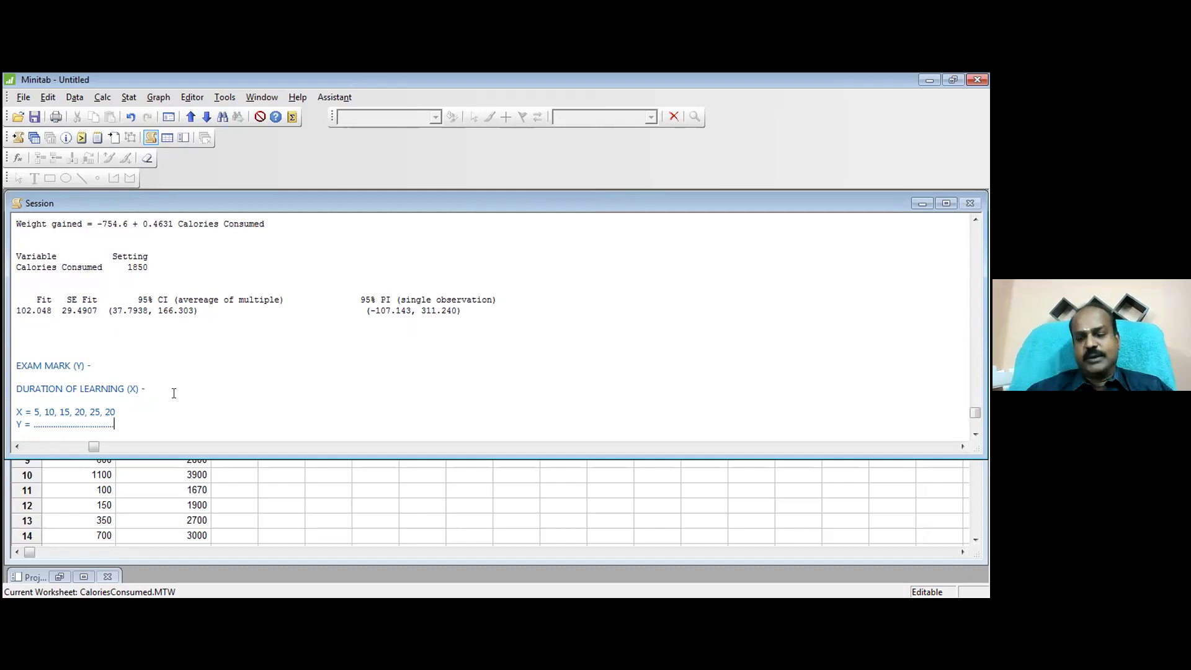
key(BackSpace)
key(BackSpace)
key(BackSpace)
key(BackSpace)
key(BackSpace)
key(BackSpace)
key(BackSpace)
key(BackSpace)
key(BackSpace)
key(BackSpace)
key(BackSpace)
key(BackSpace)
key(BackSpace)
key(BackSpace)
key(BackSpace)
key(BackSpace)
key(BackSpace)
key(BackSpace)
key(BackSpace)
key(BackSpace)
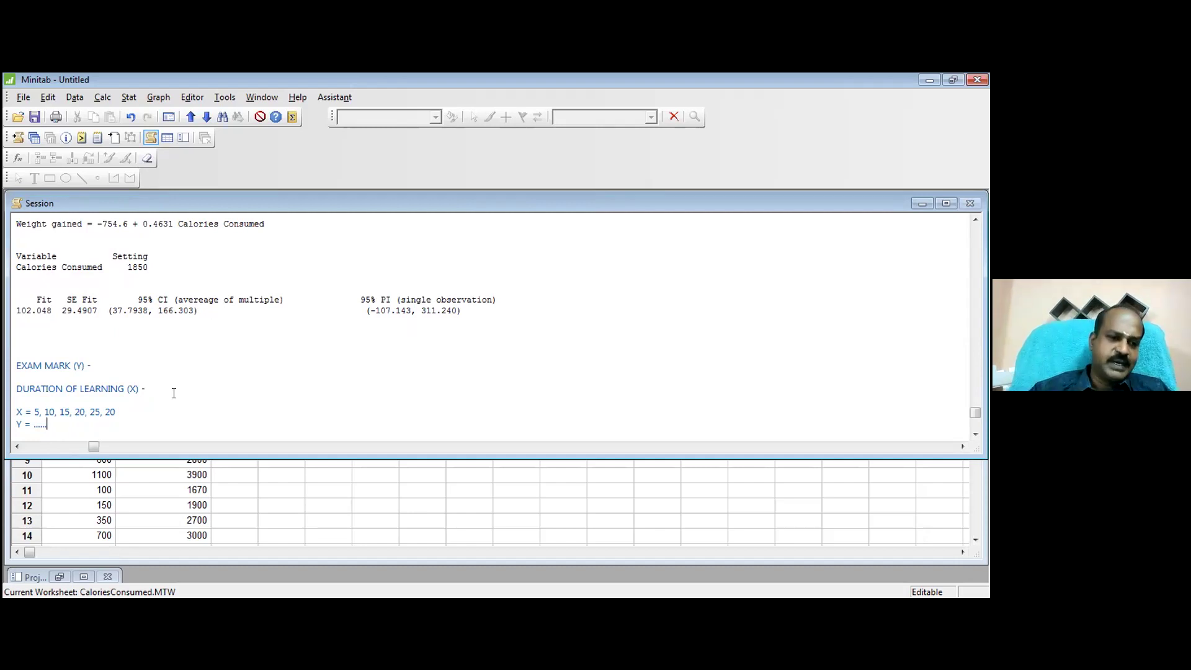
key(BackSpace)
key(BackSpace)
key(BackSpace)
text(60, 65, 70, 70, 75, 80)
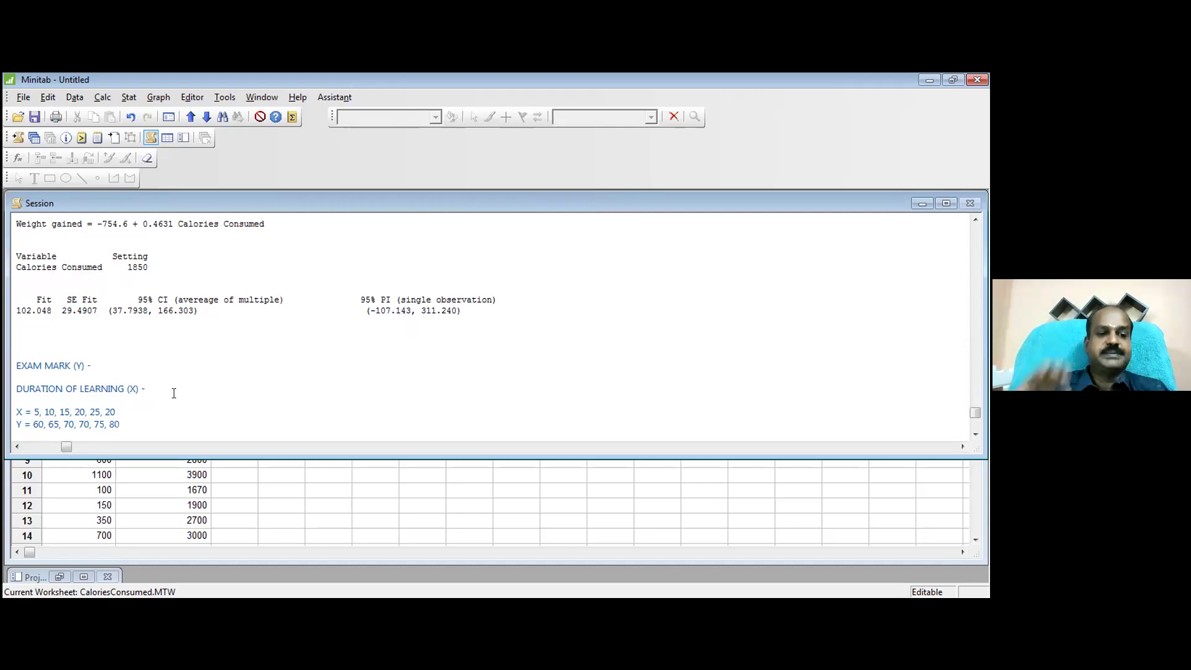
Append a question mark to the "X = 24 HOURS; Y =" line.
key(Down)
key(Down)
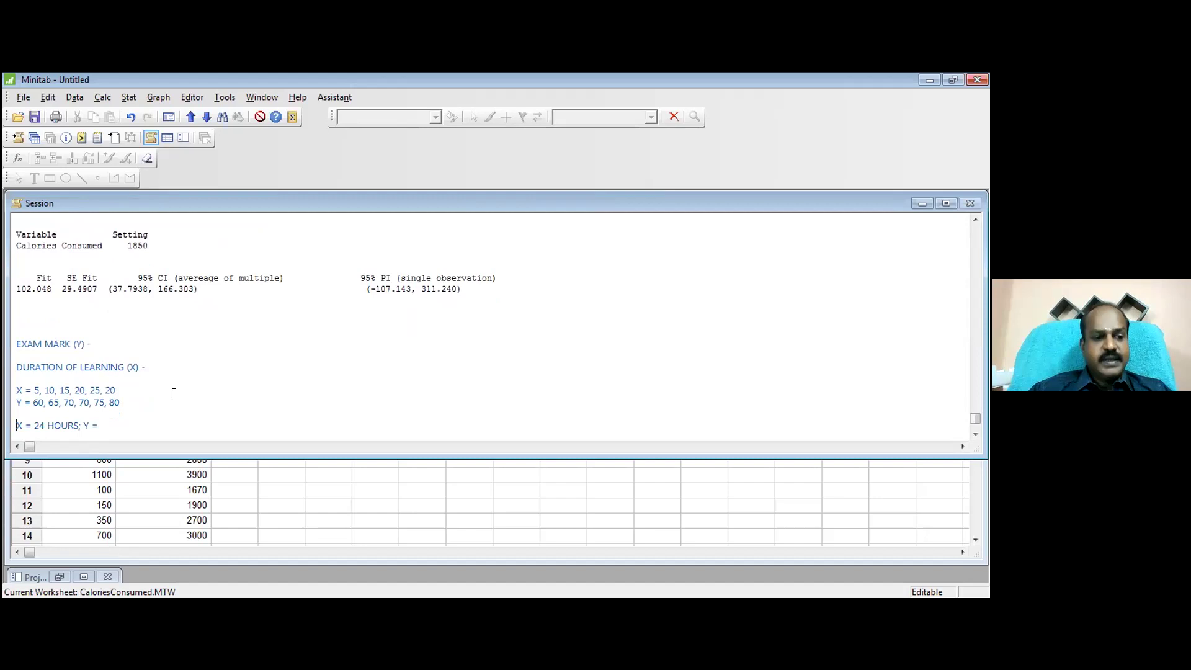
key(Right)
key(Right)
key(Right)
key(Right)
key(Right)
key(Right)
key(Right)
key(Right)
key(Right)
key(Right)
key(Right)
key(Right)
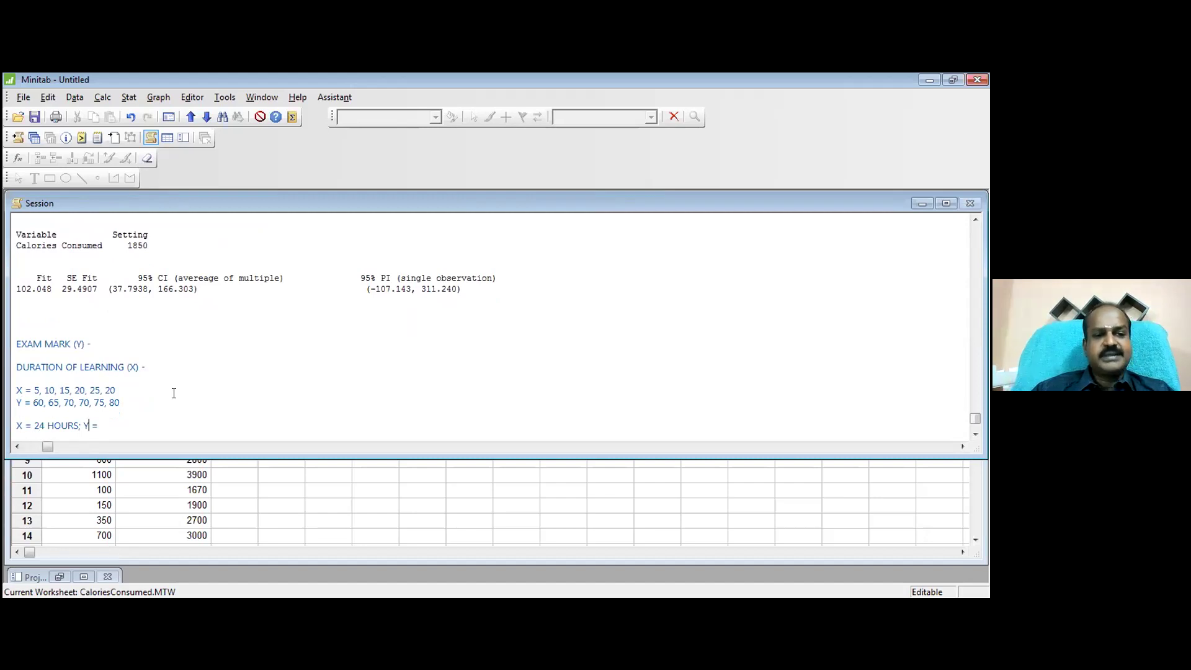
key(Right)
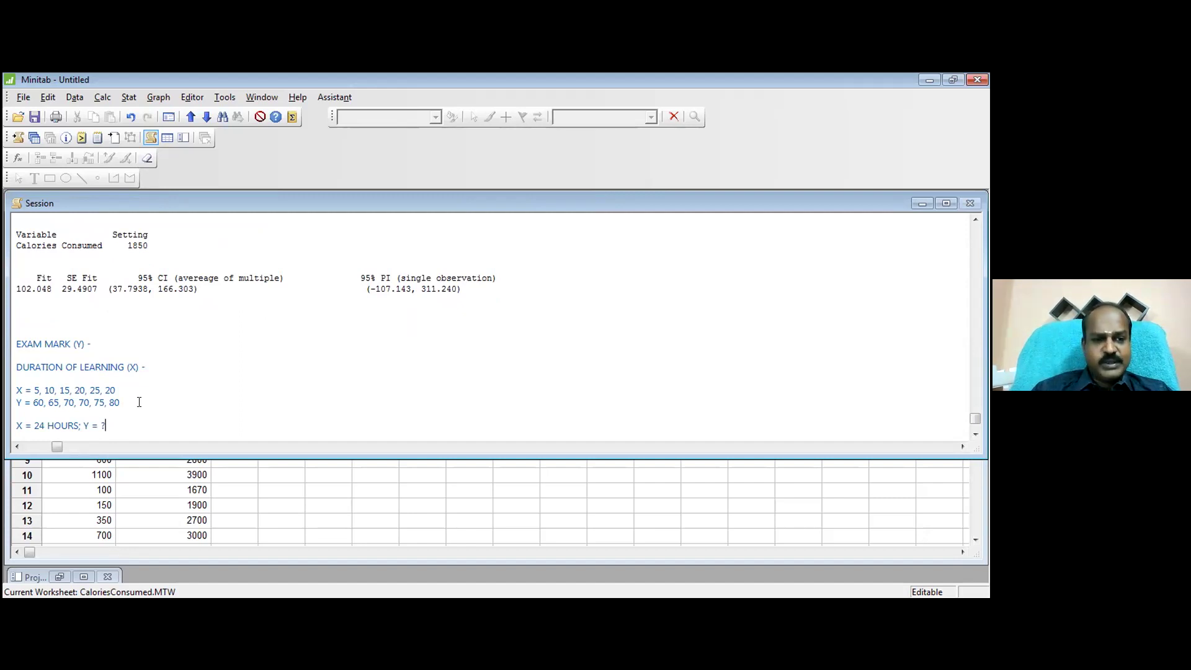
Insert the line "Y = F(X)" between the list of Y values and the 24 hours question, followed by a new line.
key(BackSpace)
key(BackSpace)
key(BackSpace)
key(BackSpace)
key(BackSpace)
key(BackSpace)
key(BackSpace)
key(BackSpace)
key(BackSpace)
key(BackSpace)
key(BackSpace)
key(BackSpace)
key(BackSpace)
key(BackSpace)
key(BackSpace)
key(BackSpace)
key(BackSpace)
key(BackSpace)
key(BackSpace)
text(Y = F(X)
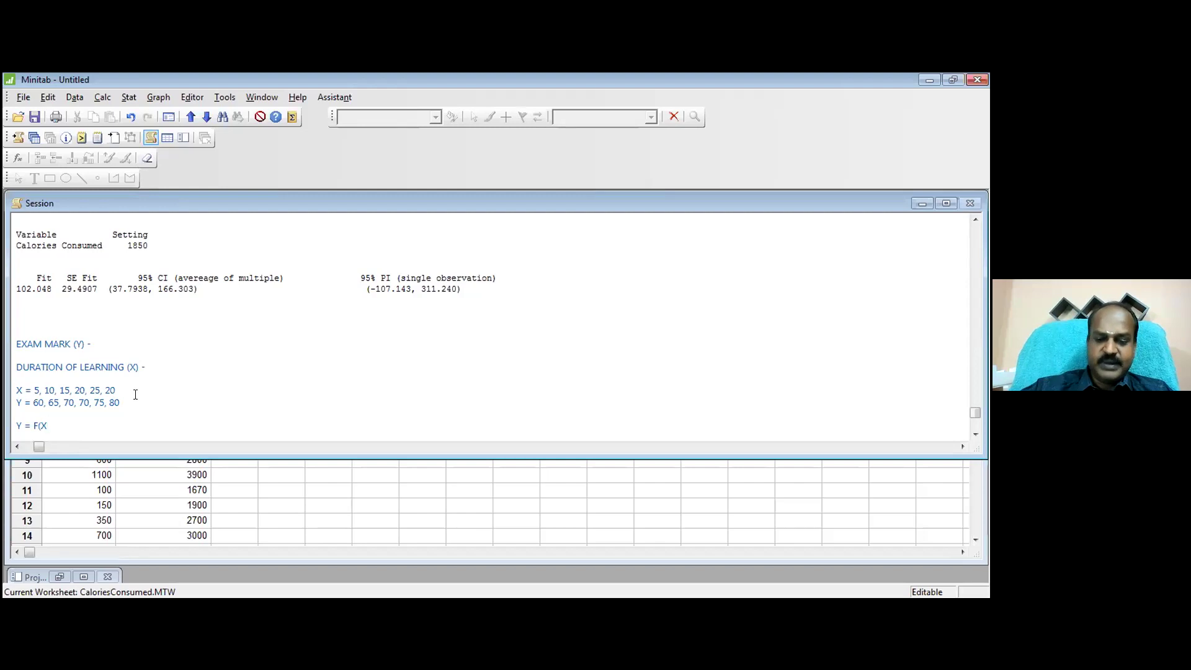
text())
key(Return)
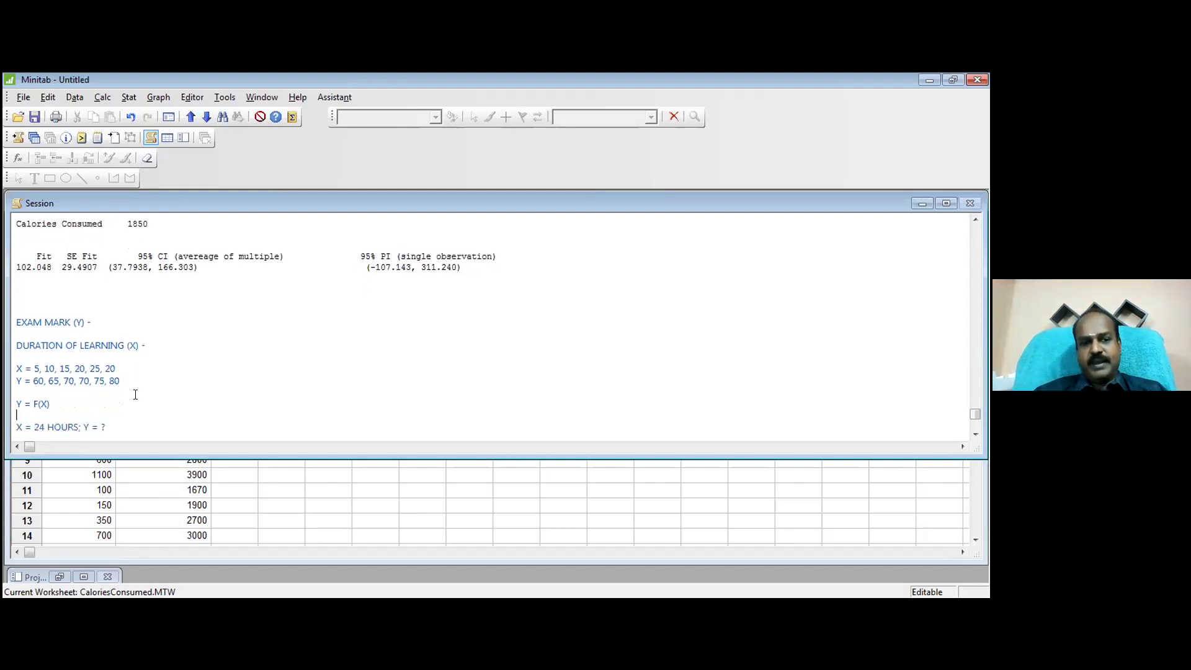
Add the lines "CI =" and "PI" below "Y = F(X)".
text(CI)
key(Return)
text(PI)
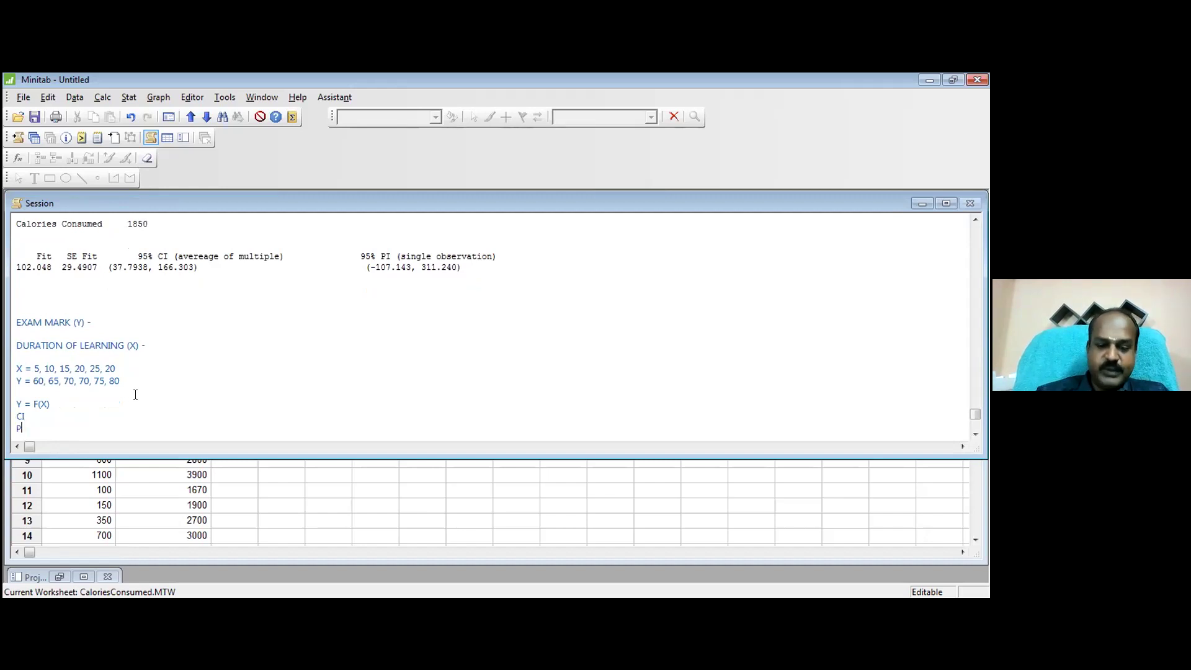
text( =)
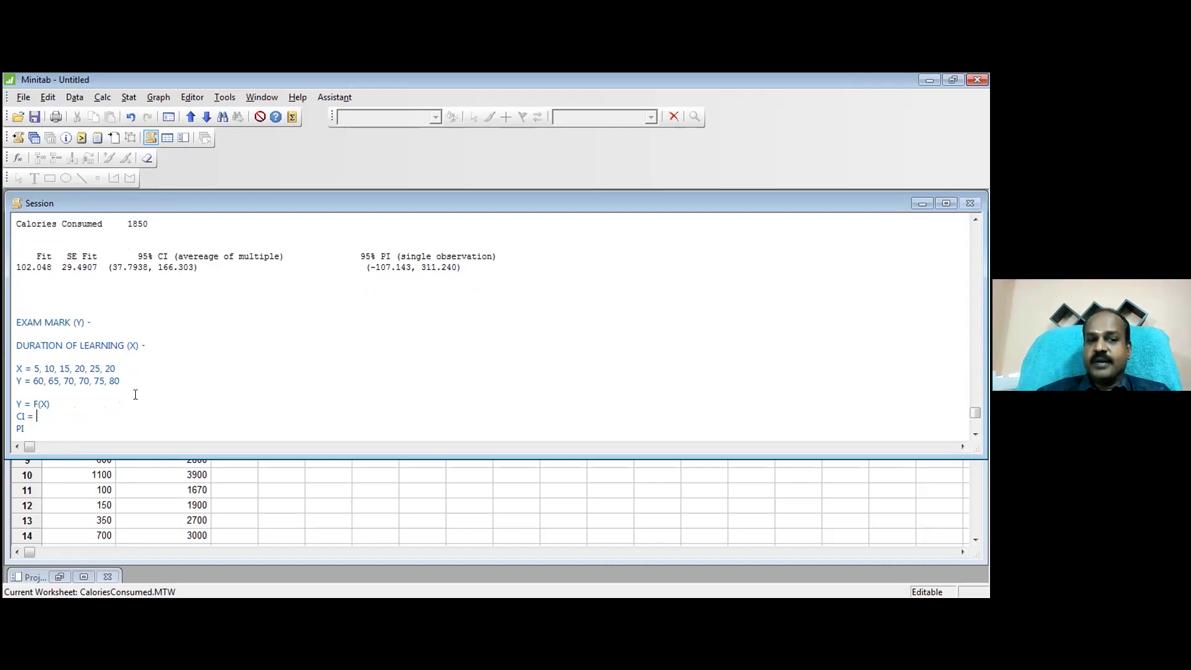
Append "= FITTED VALUE OF TEST MARK" to the "Y = F(X)" line.
click(82, 400)
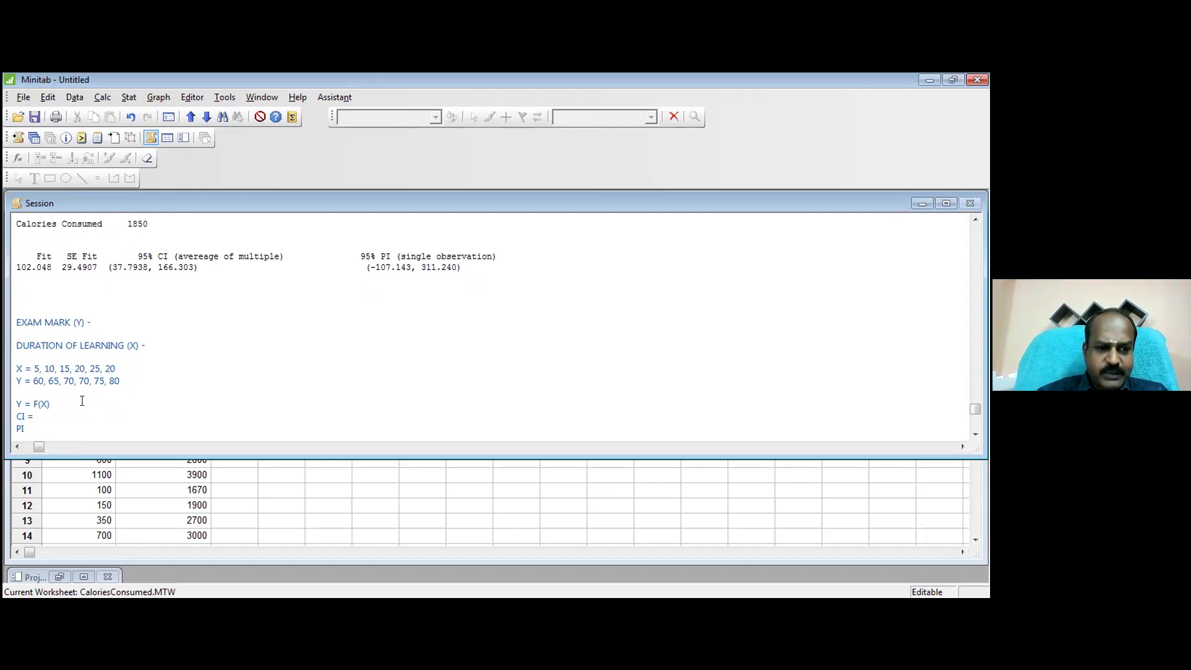
text(= )
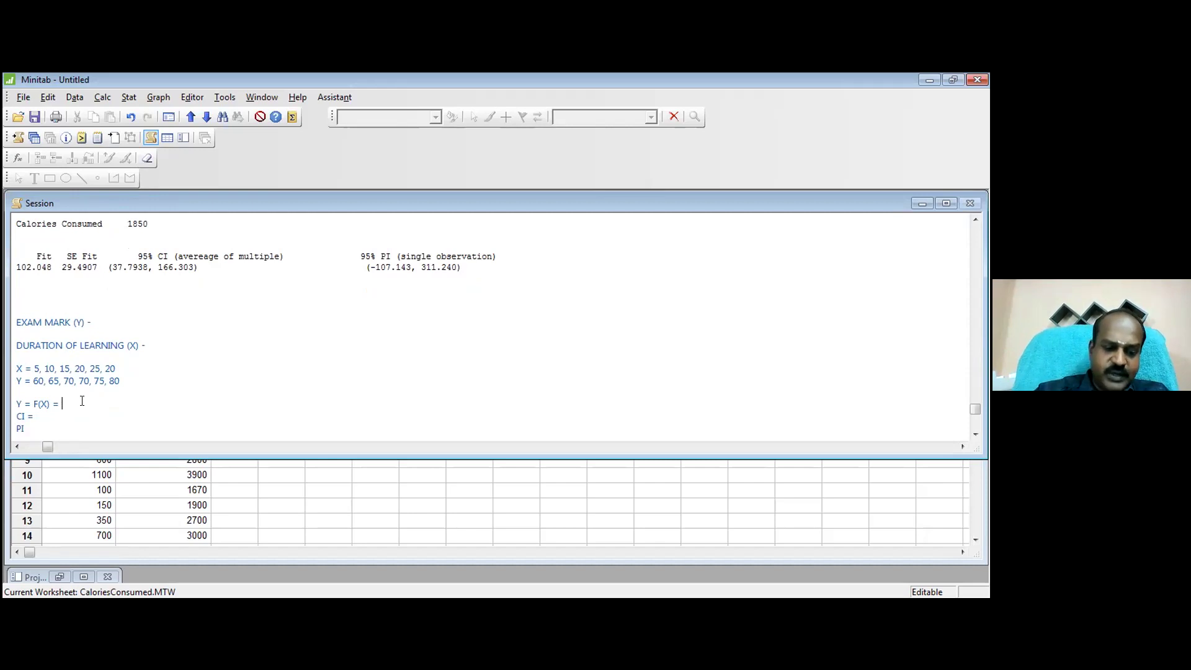
text(FITTED VALUE OF TEST MA)
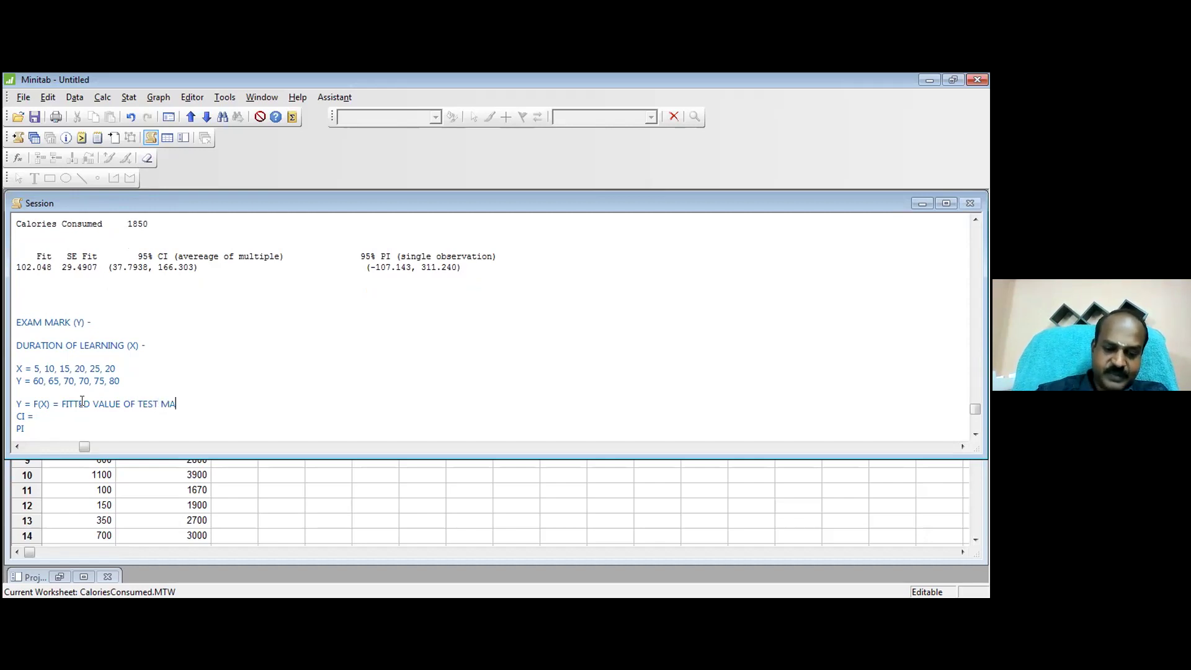
text(RK)
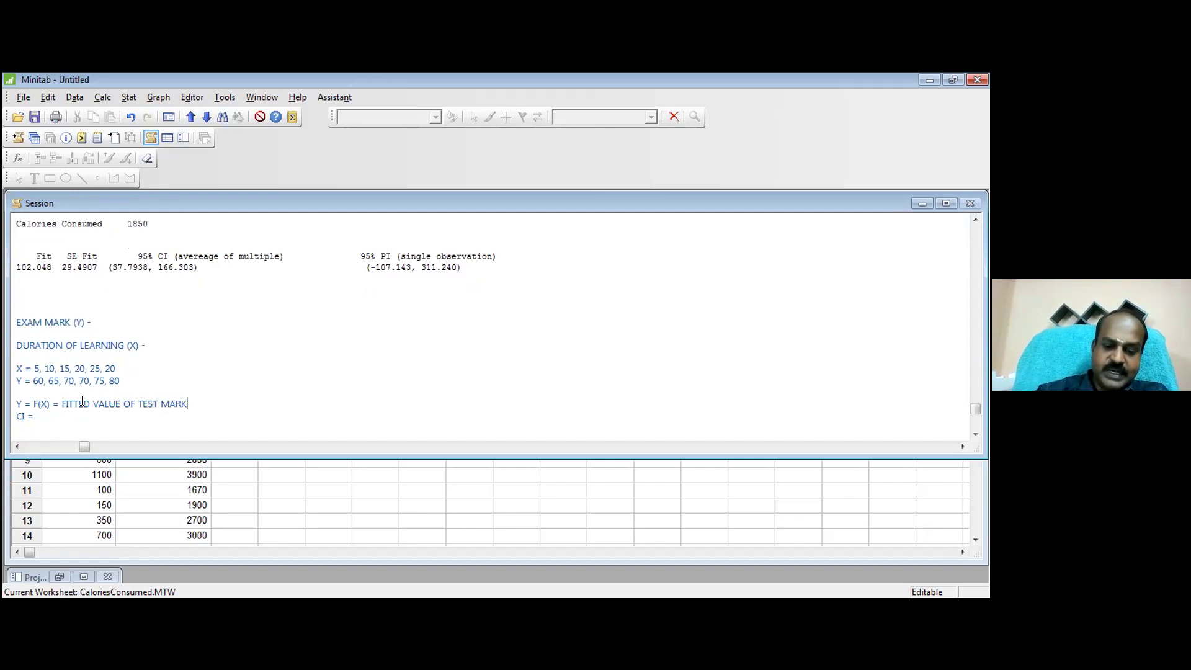
key(Down)
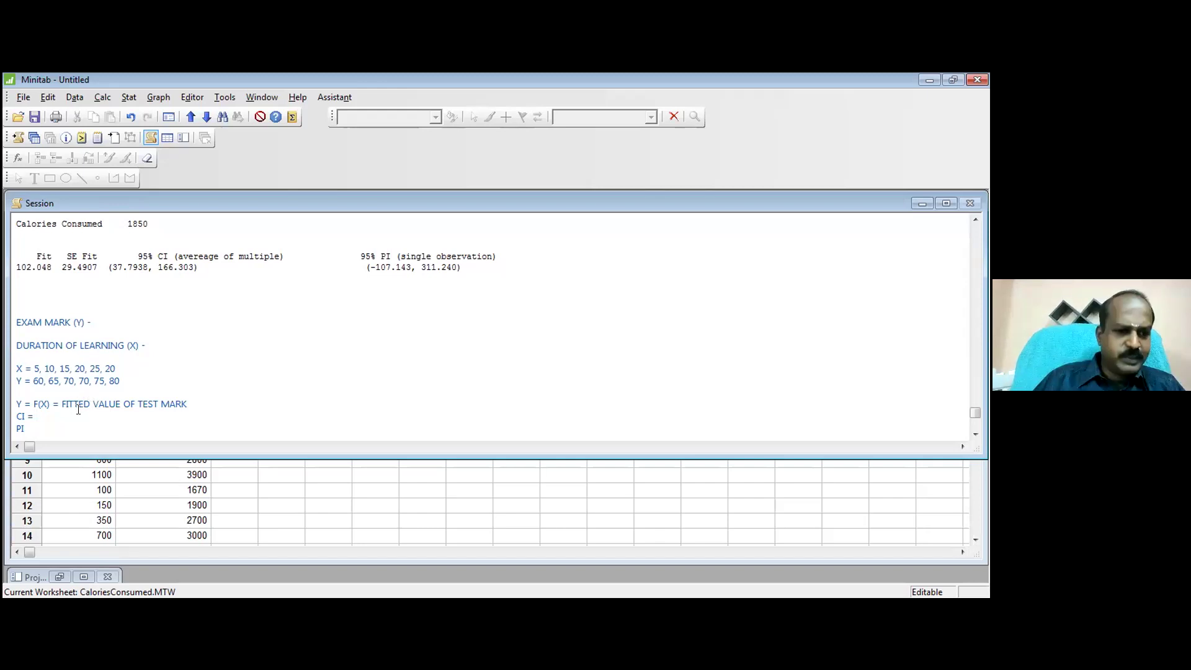
Highlight the whole "X = 24 HOURS; Y = ?" line to point out the question, and clear the highlight.
key(Return)
text(X = 24 HOURS; Y = ?)
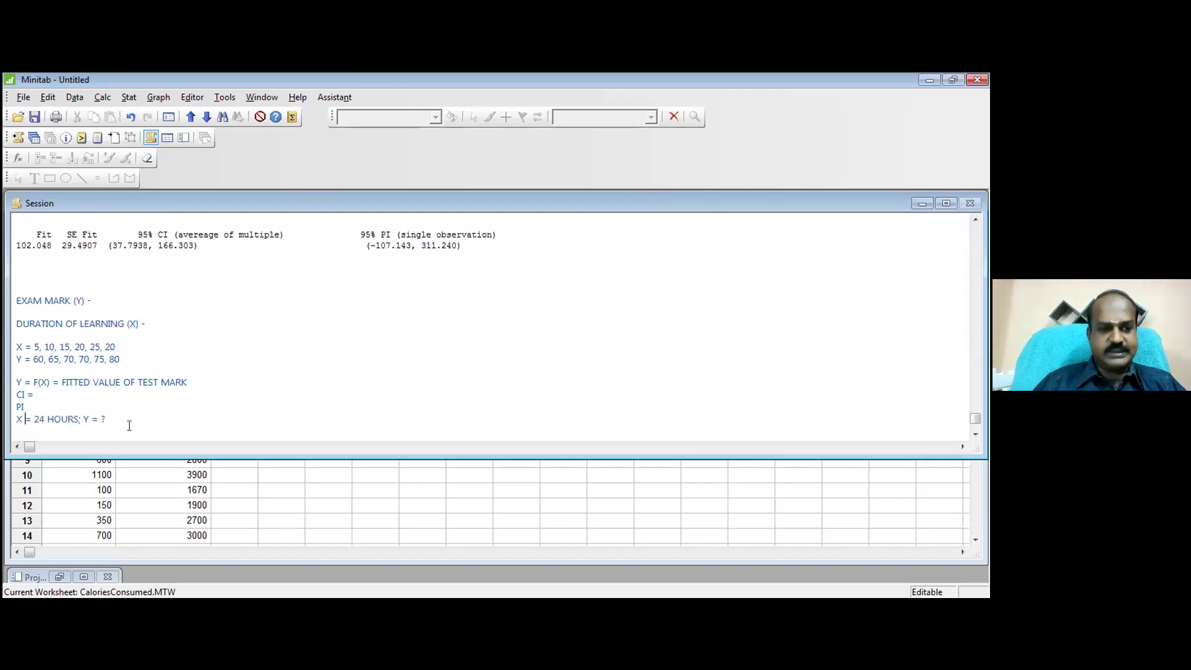
key(shift+Right)
key(shift+Right)
key(shift+Right)
key(shift+Right)
key(shift+Right)
key(shift+Right)
key(shift+Right)
key(shift+Right)
key(shift+Right)
key(shift+Right)
key(shift+Right)
key(shift+Right)
key(shift+Right)
key(shift+Right)
key(shift+Right)
key(shift+Right)
key(shift+Right)
key(shift+Right)
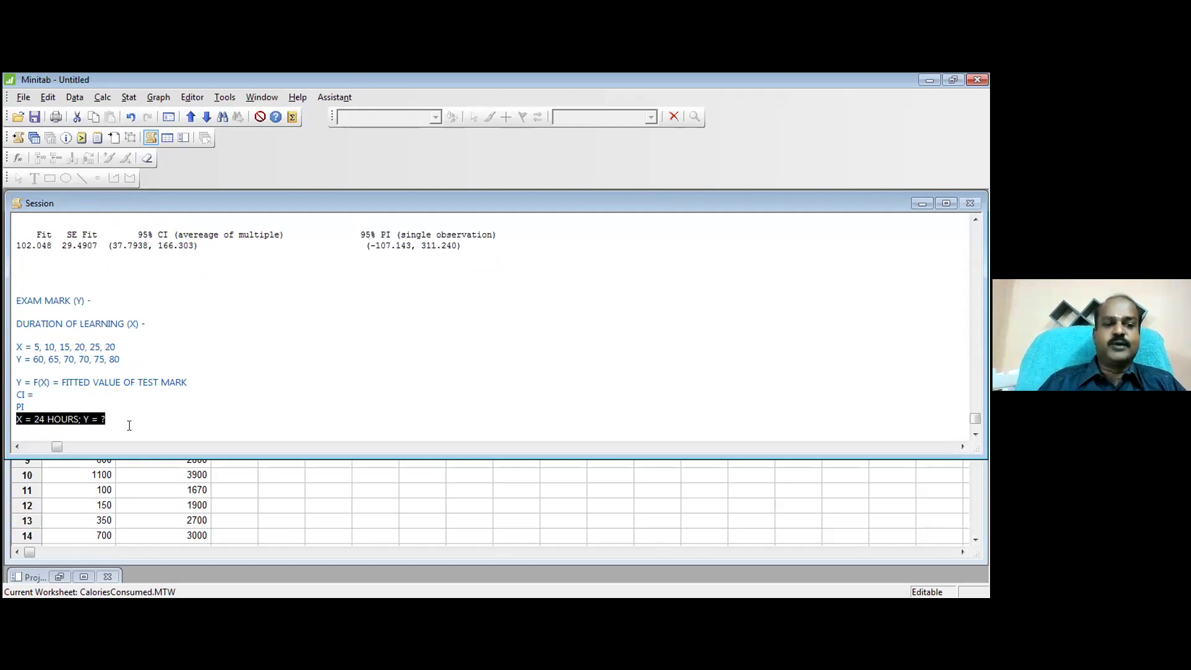
key(Up)
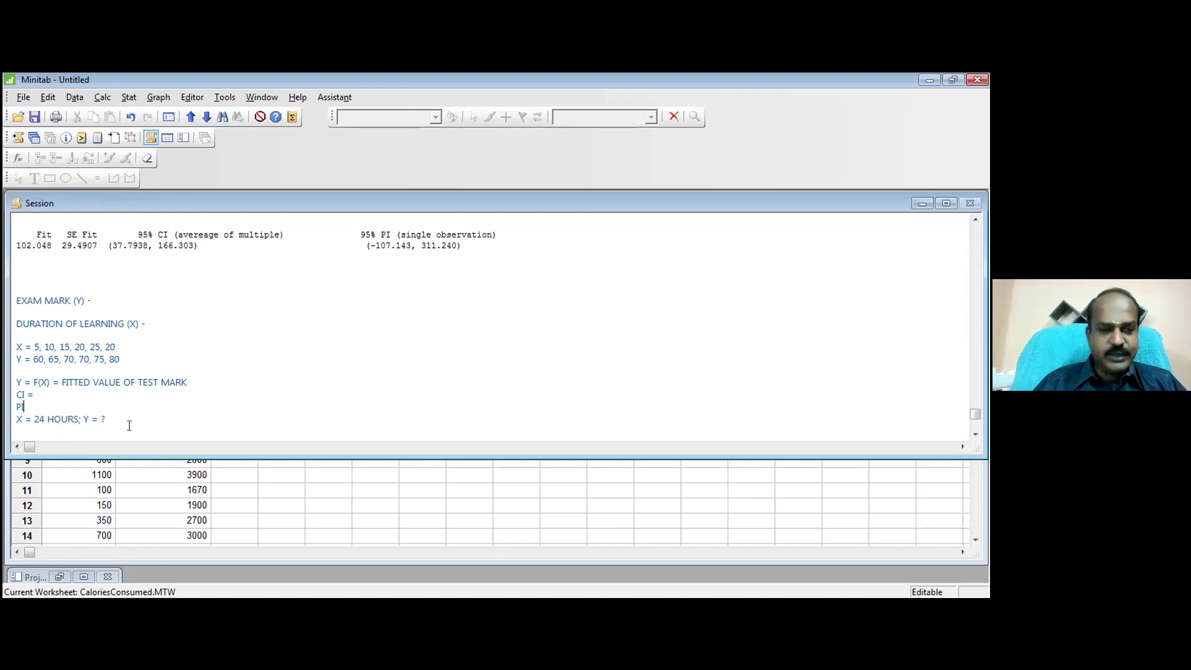
Complete the CI line with the word "AVERAGE".
key(Up)
text(AVAERAGE)
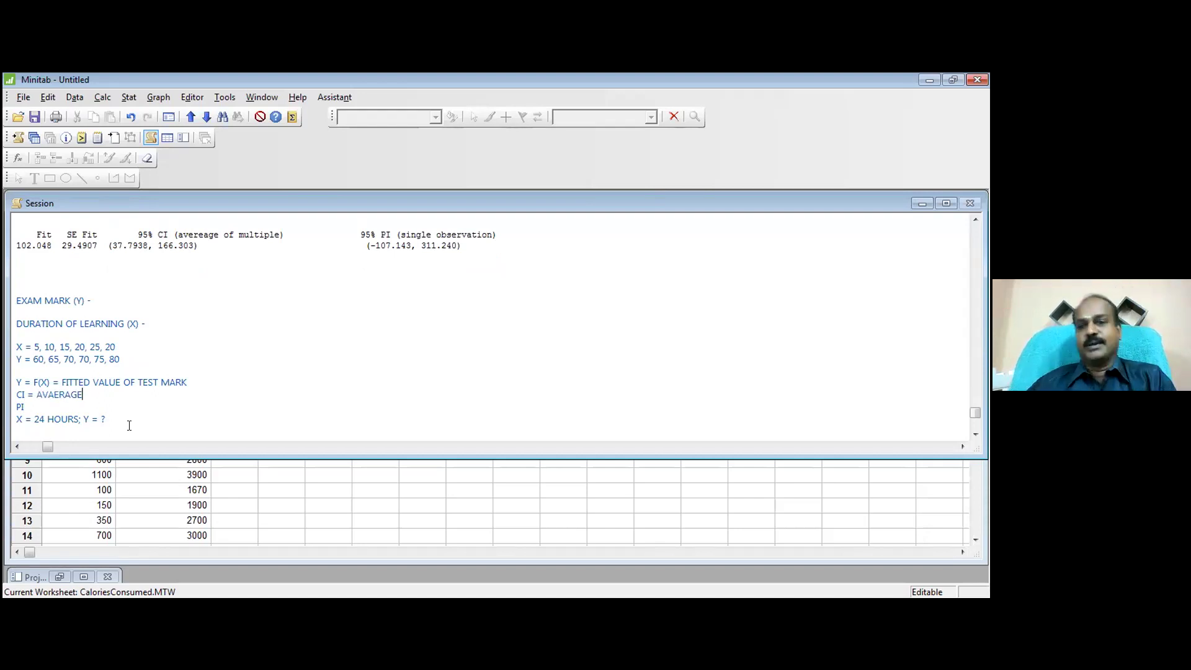
key(Left)
key(Left)
key(Left)
key(Left)
key(Left)
key(BackSpace)
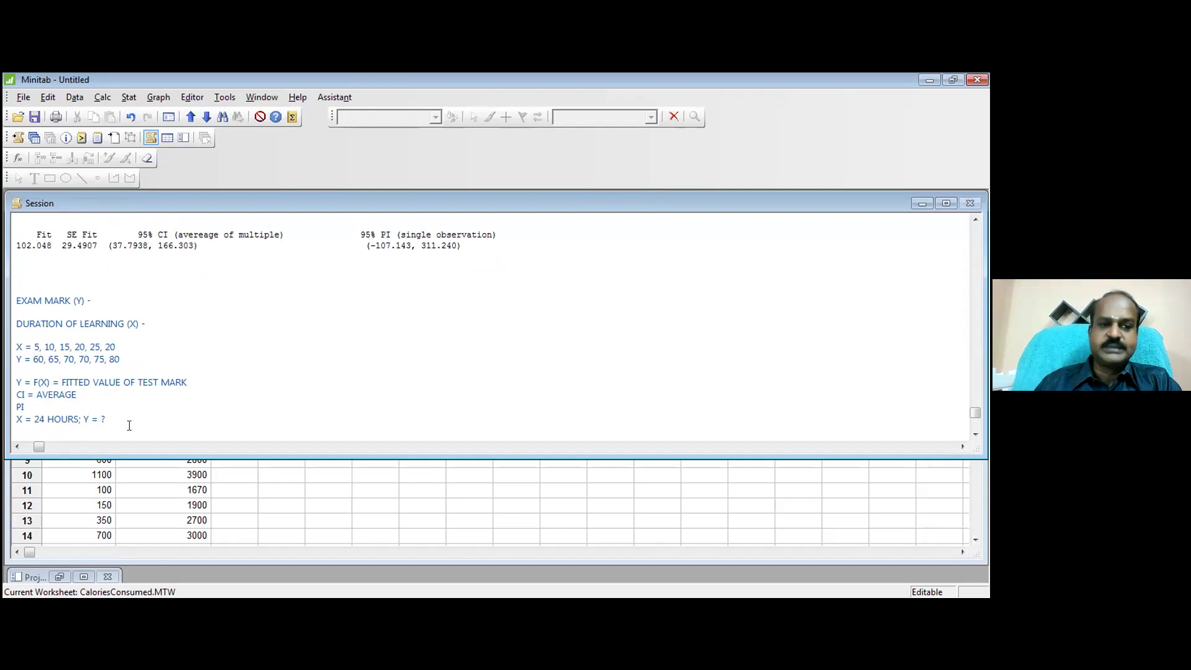
Complete the PI line as "PI = INDIVIDUAL".
key(Down)
text(=)
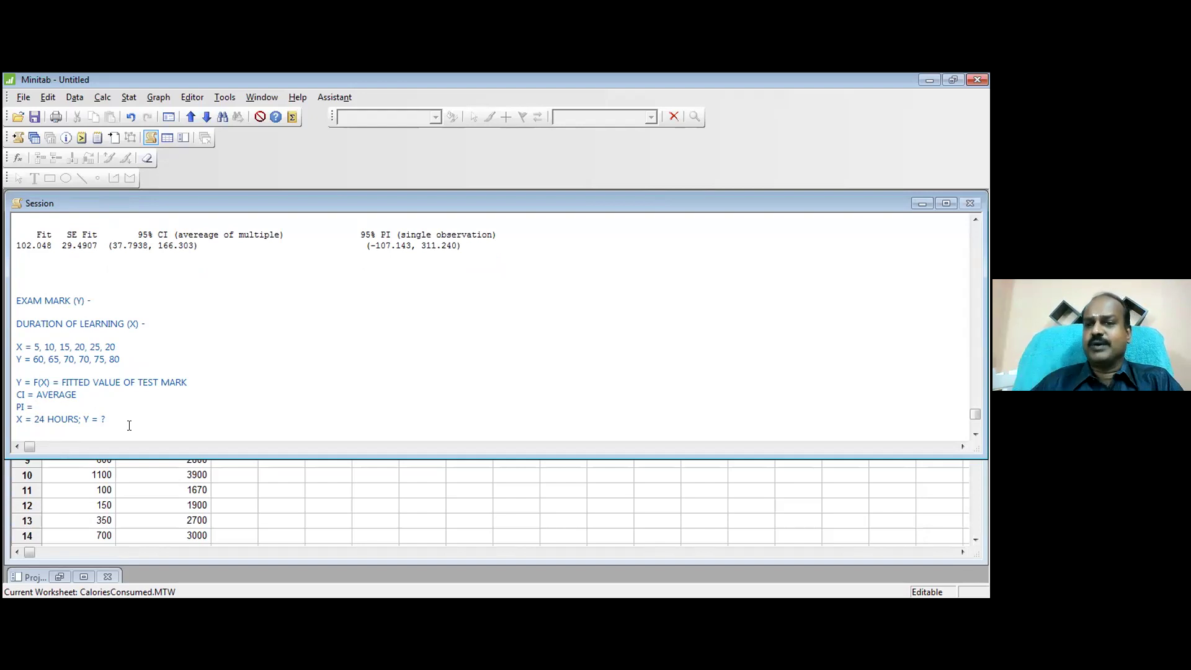
key(Down)
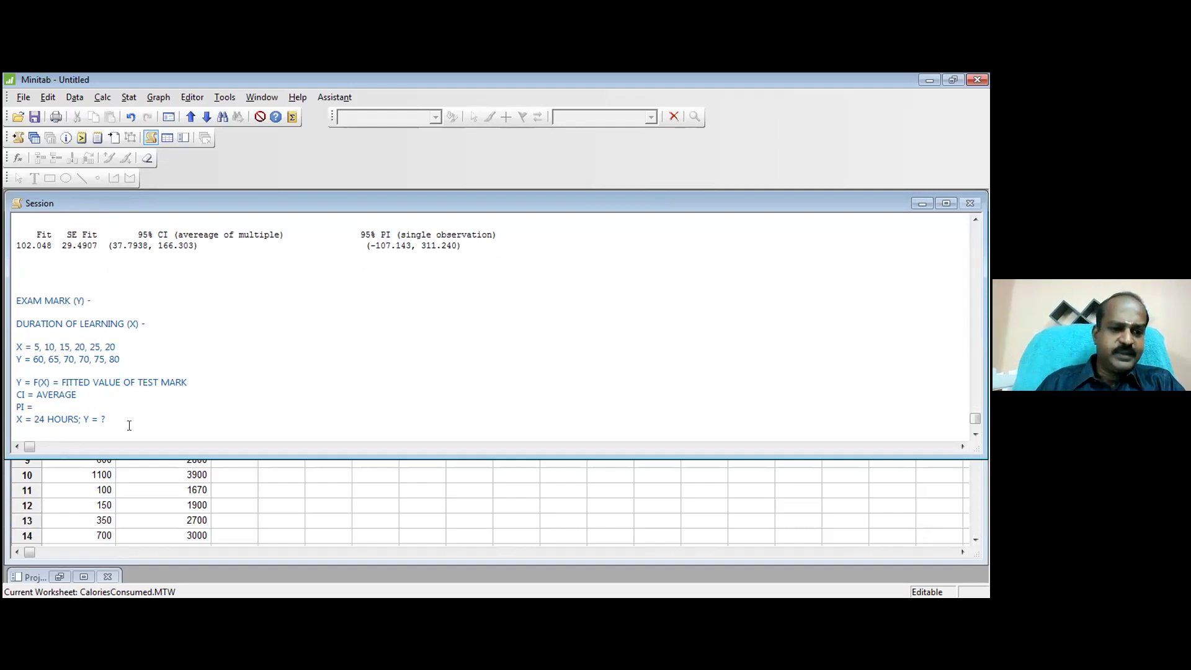
key(Up)
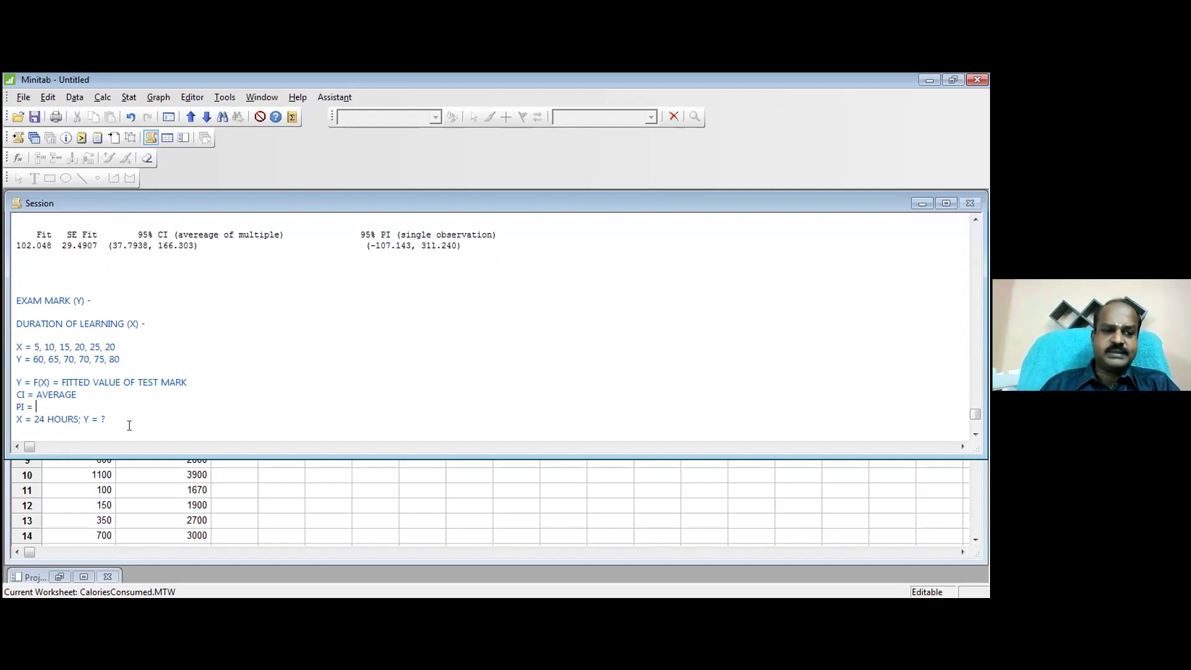
text(INDIVA)
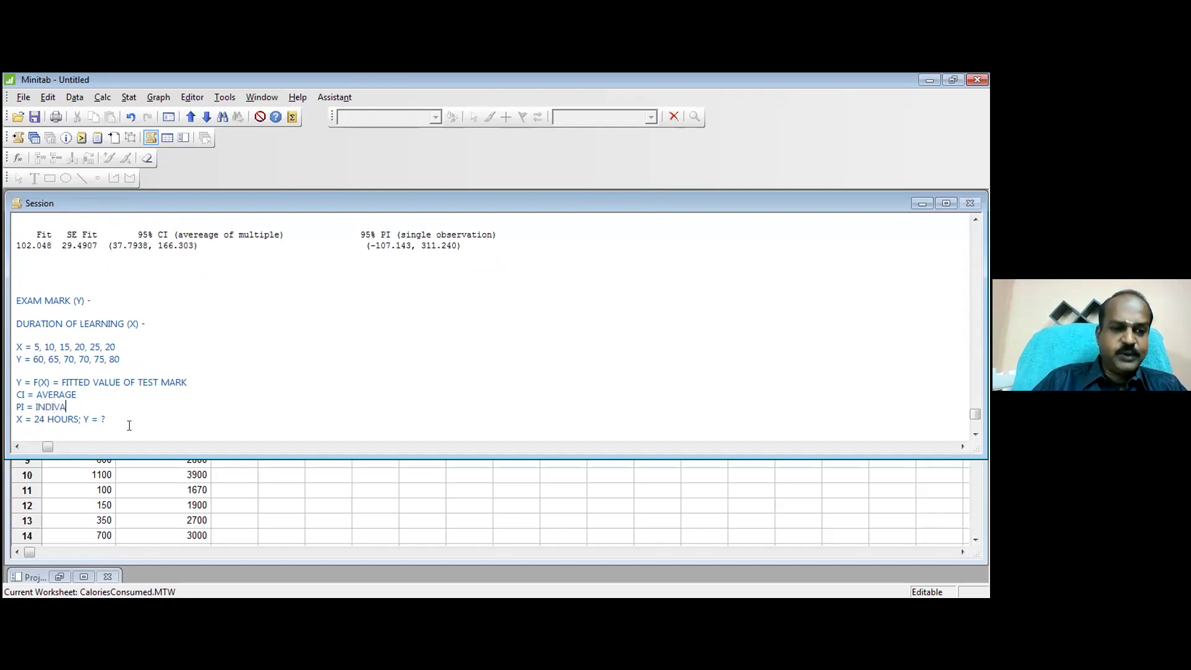
key(BackSpace)
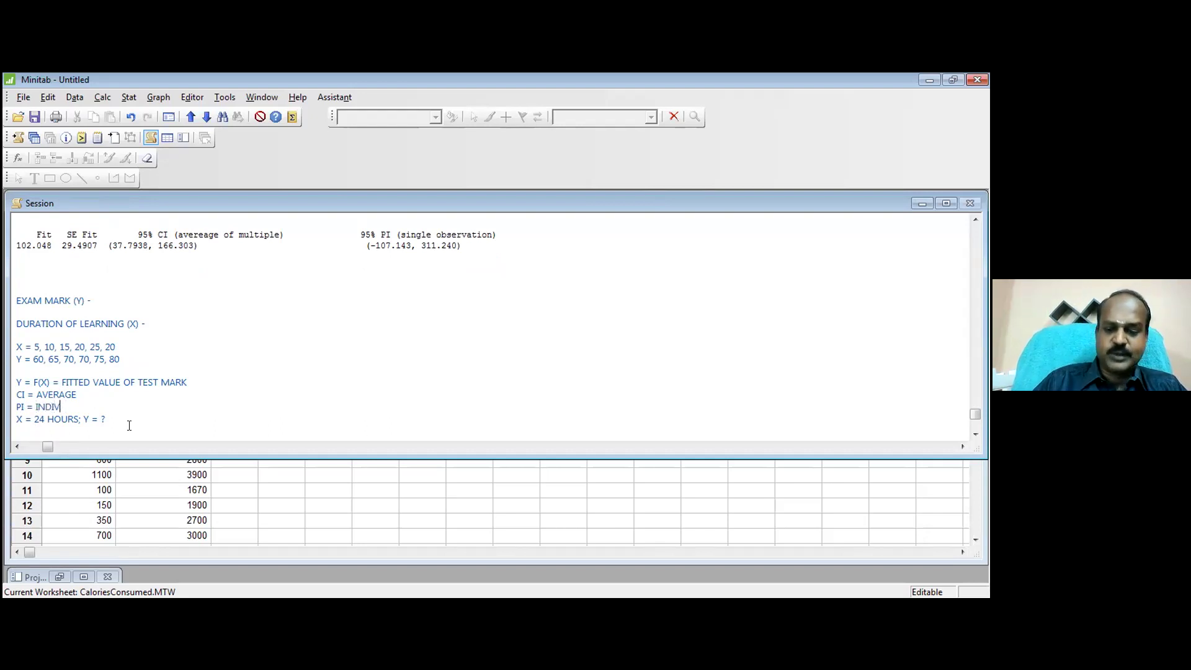
text(IDUAL)
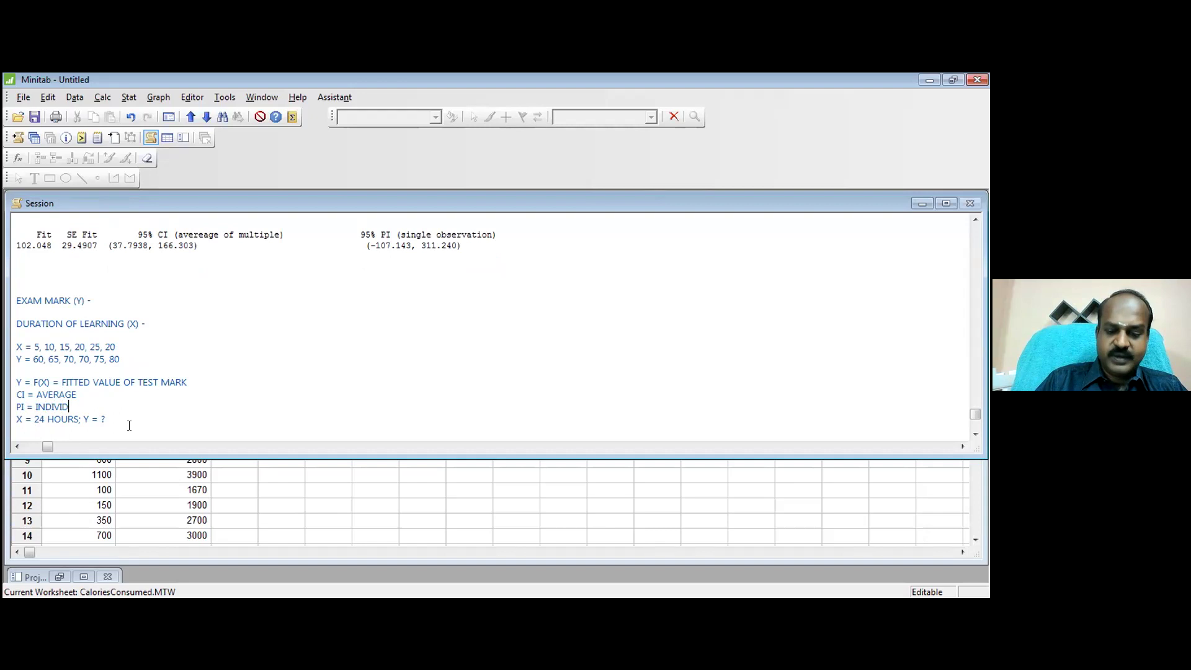
Copy the X and Y value lines from the session into the worksheet starting at C4 row 4, using spaces as delimiters.
click(321, 476)
click(279, 245)
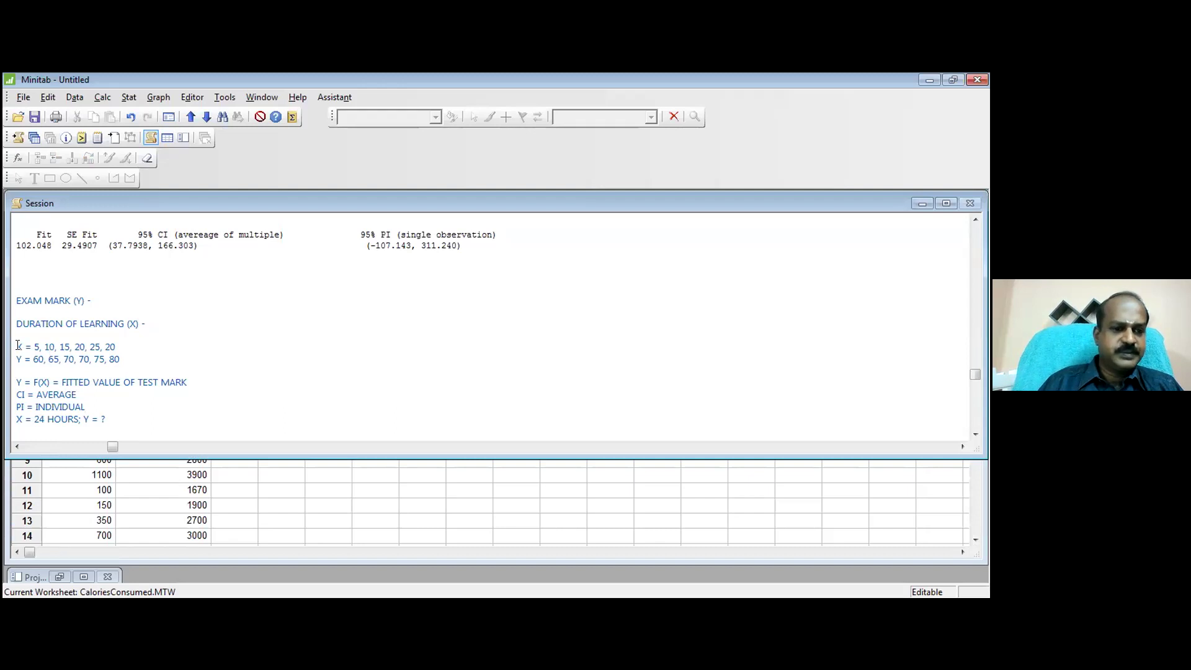
drag(16, 346, 126, 359)
key(ctrl+c)
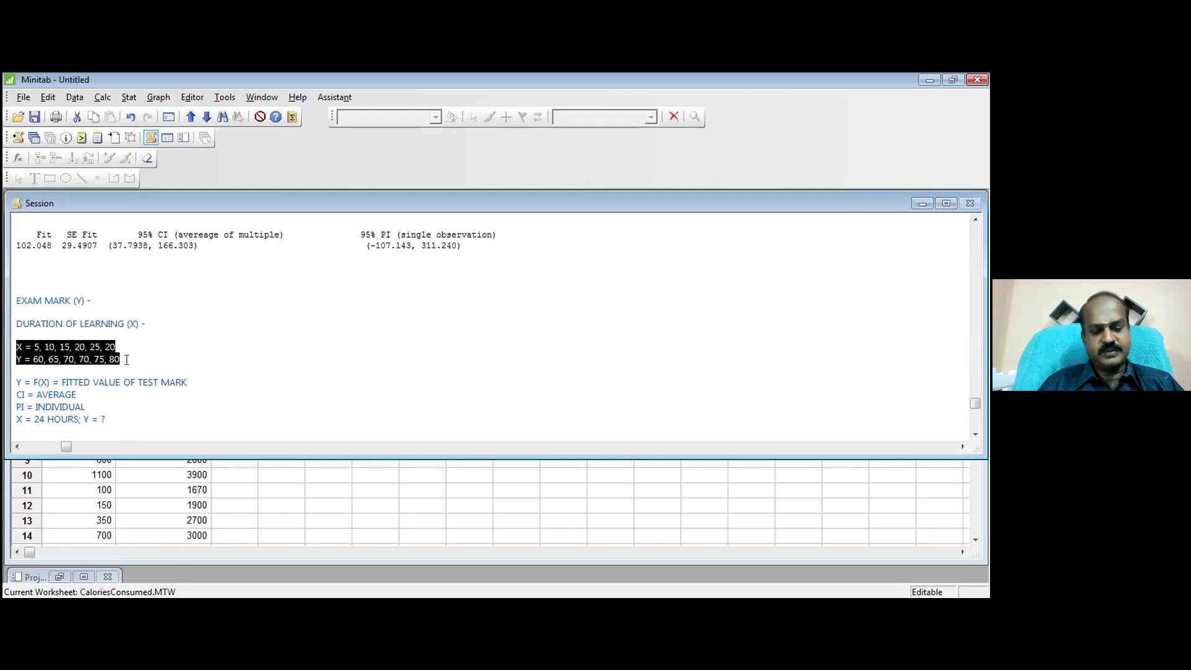
click(273, 489)
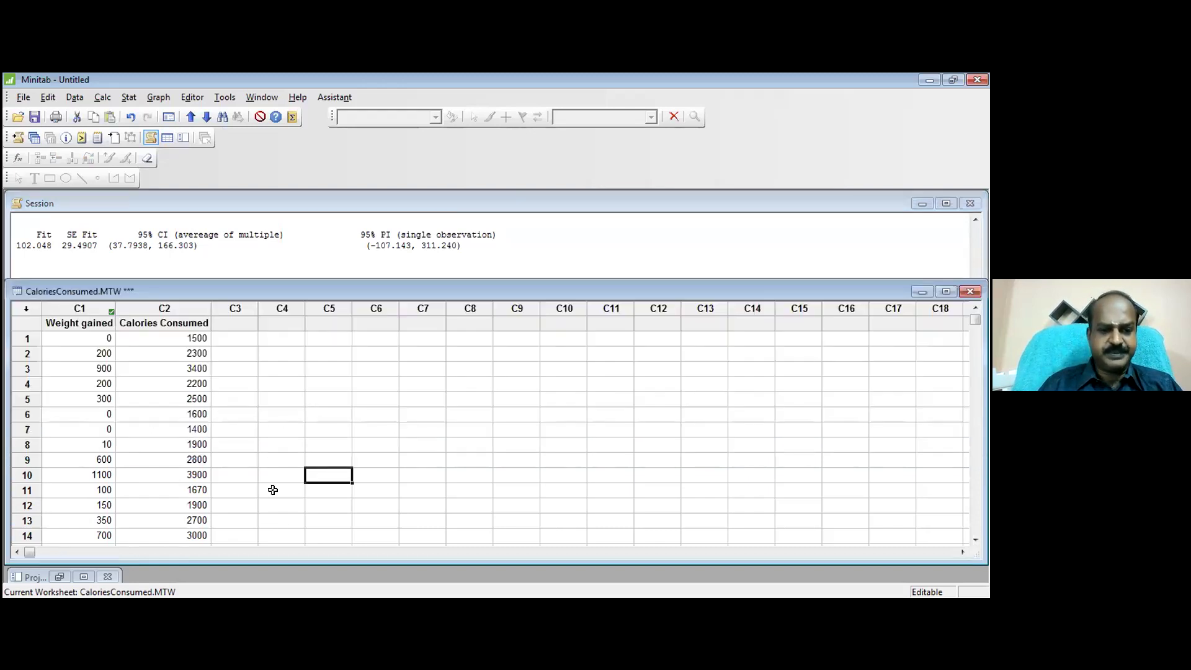
click(272, 376)
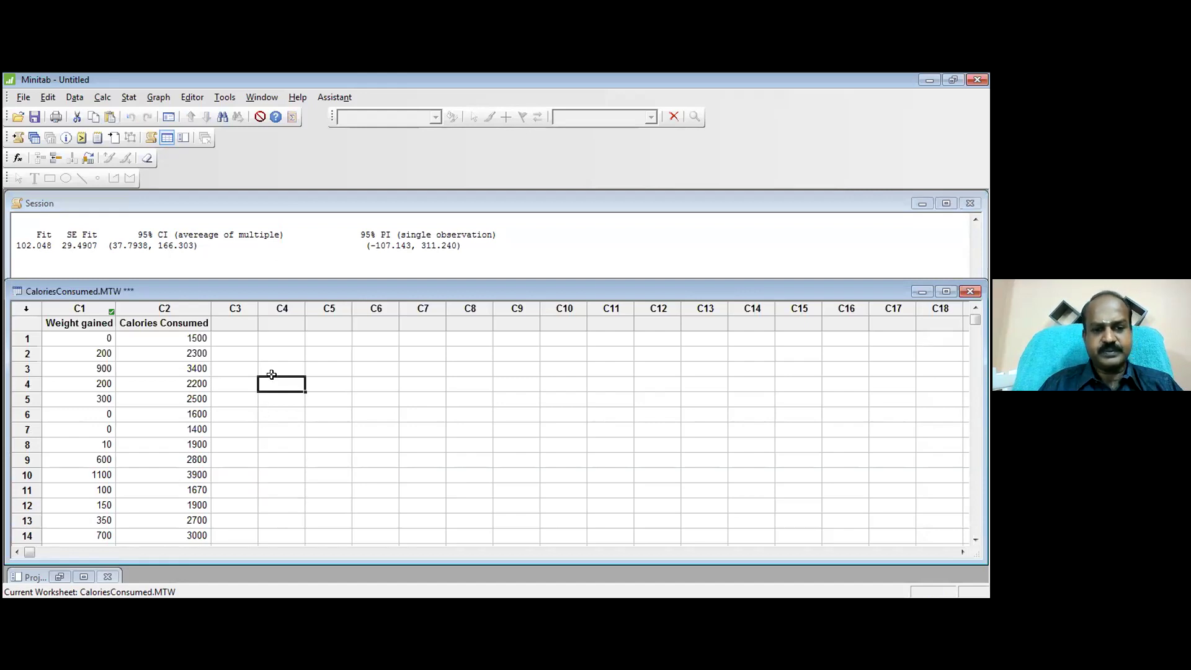
key(ctrl+v)
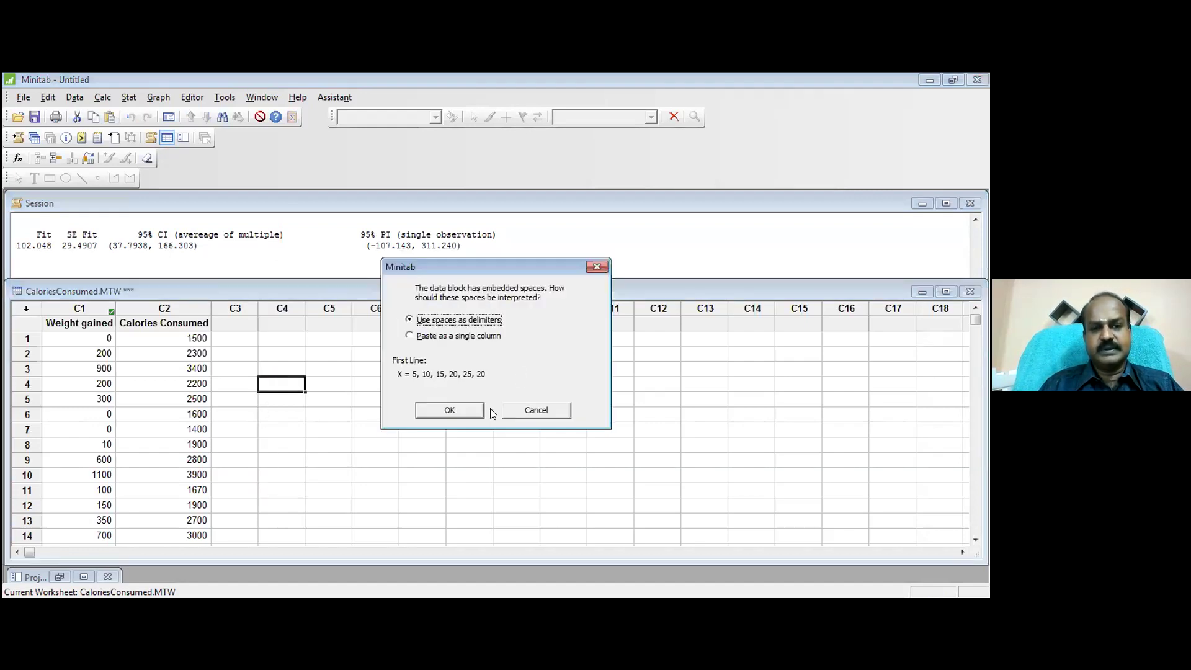
click(461, 406)
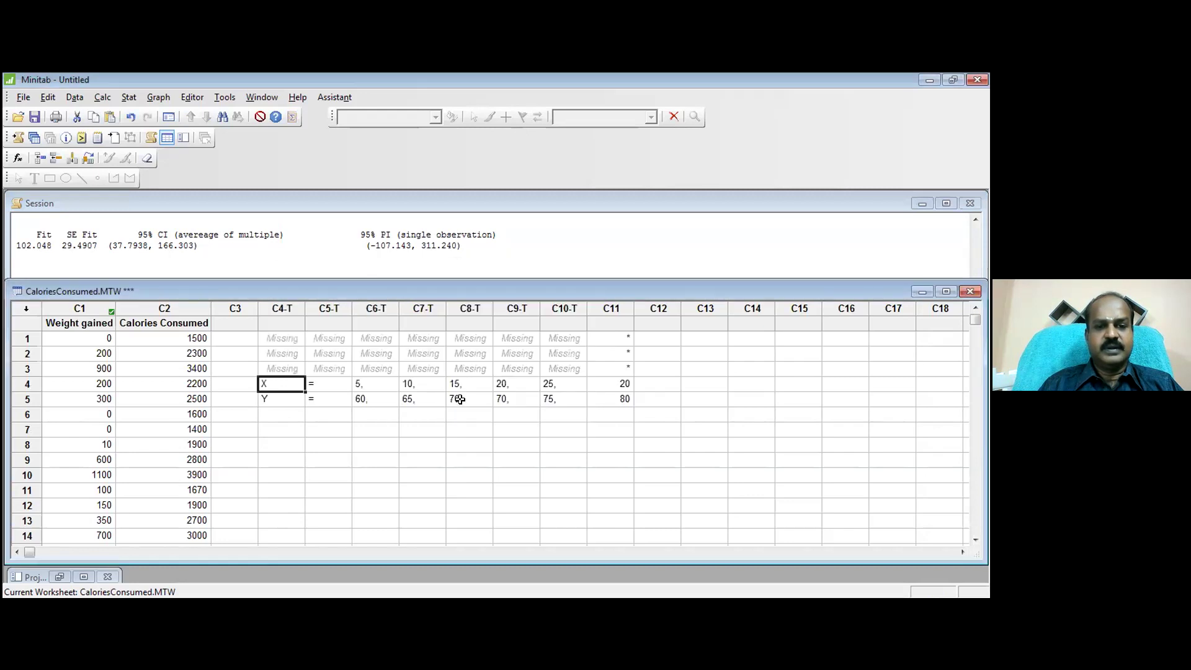
Enter 5, 10, 15, 20 and 25 in rows 1 to 5 of column C3.
click(433, 459)
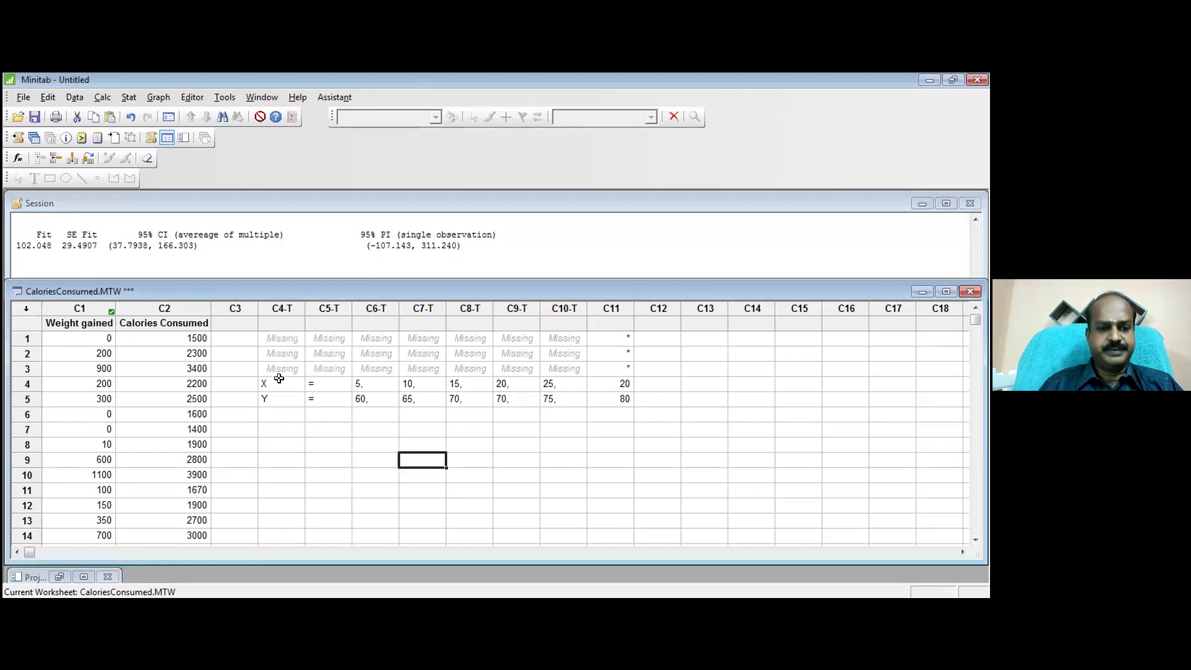
click(246, 336)
text(5)
key(Return)
text(10)
key(Return)
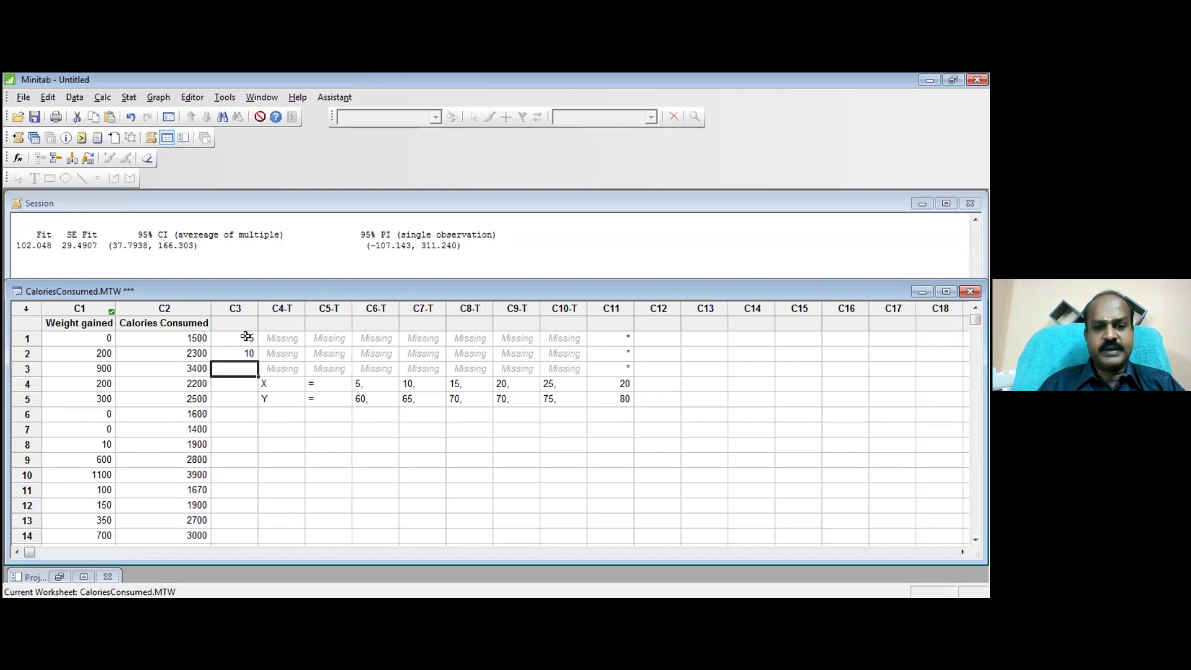
text(15)
key(Return)
text(20)
key(Return)
text(25)
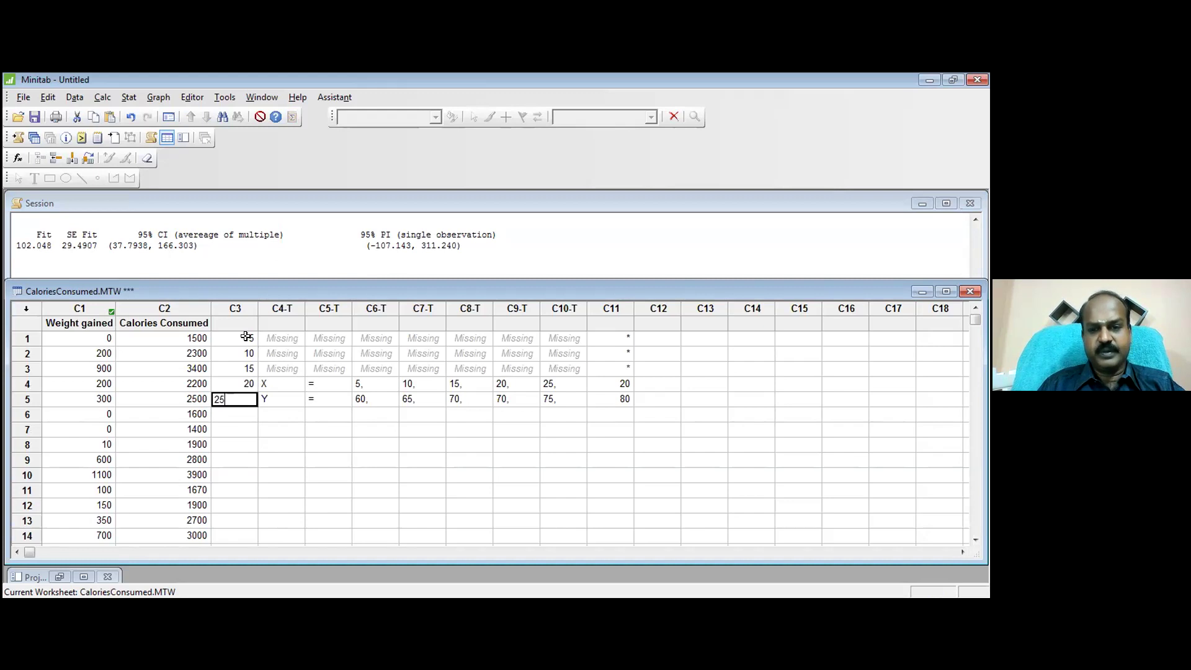
key(Return)
Enter 60, 65, 70, 75 and 80 in rows 1 to 5 of column C4.
key(Up)
key(Up)
click(247, 336)
key(Right)
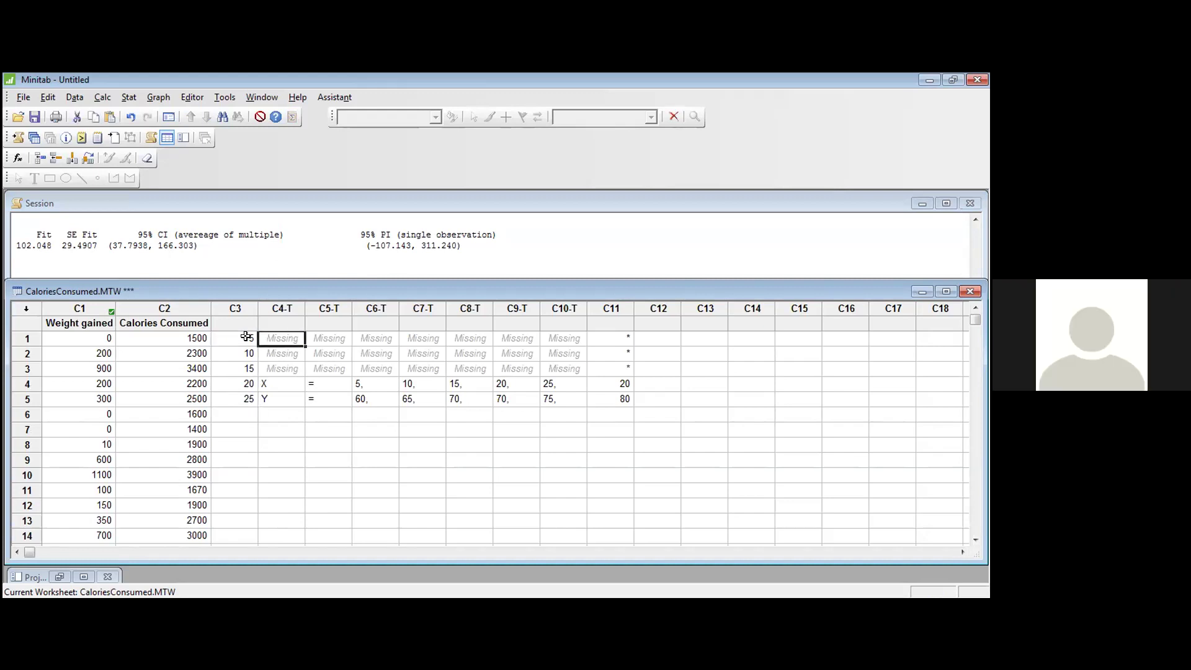
text(60)
key(Return)
text(65)
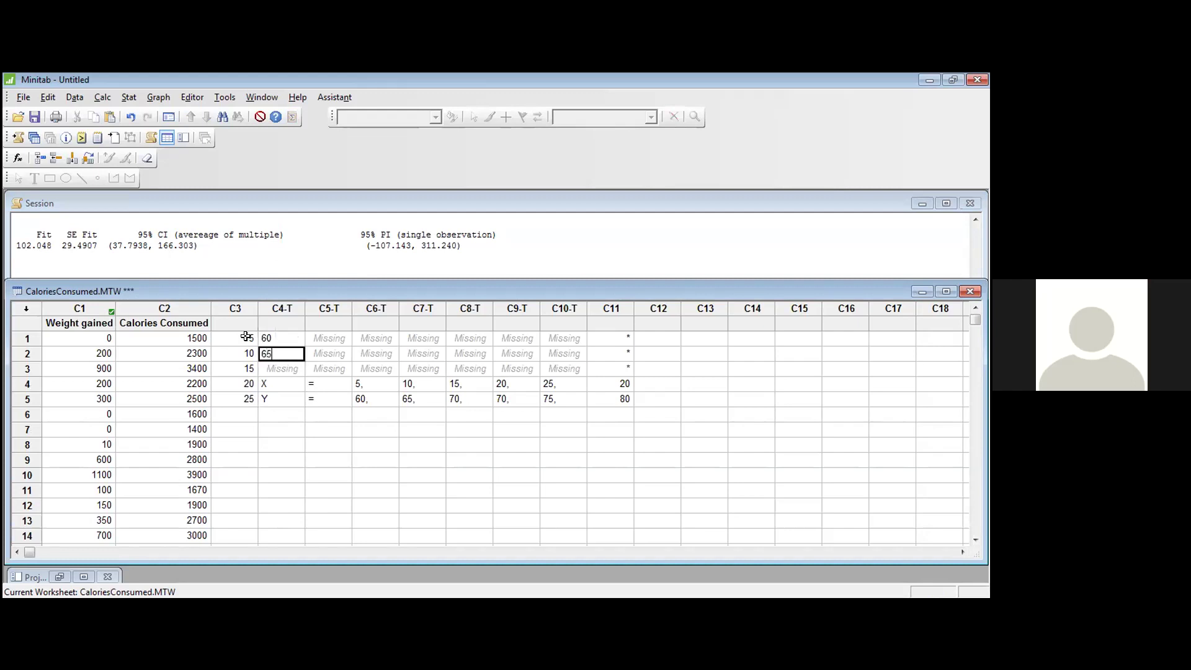
key(Return)
text(70)
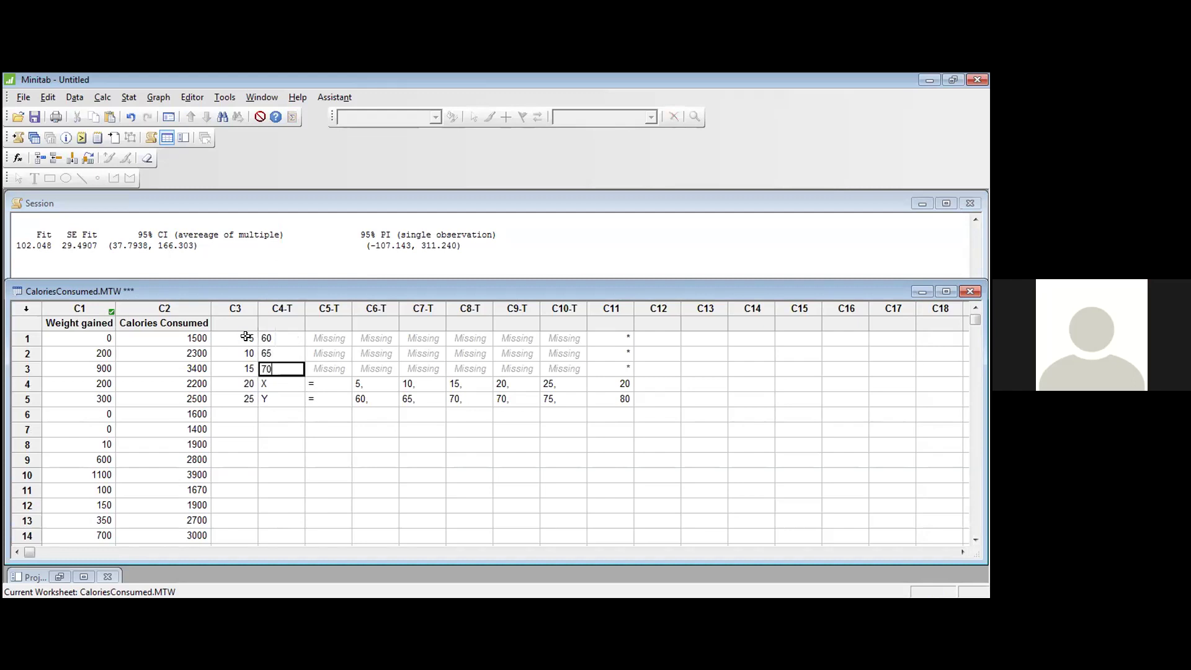
key(Return)
text(75)
key(Return)
text(80)
key(Return)
Clear the leftover pasted cells in columns C5 to C11, rows 1 to 6.
key(Up)
key(Up)
key(Up)
key(Up)
key(Up)
key(Right)
key(shift+Right)
key(shift+Right)
key(shift+Right)
key(shift+Right)
key(shift+Right)
key(shift+Right)
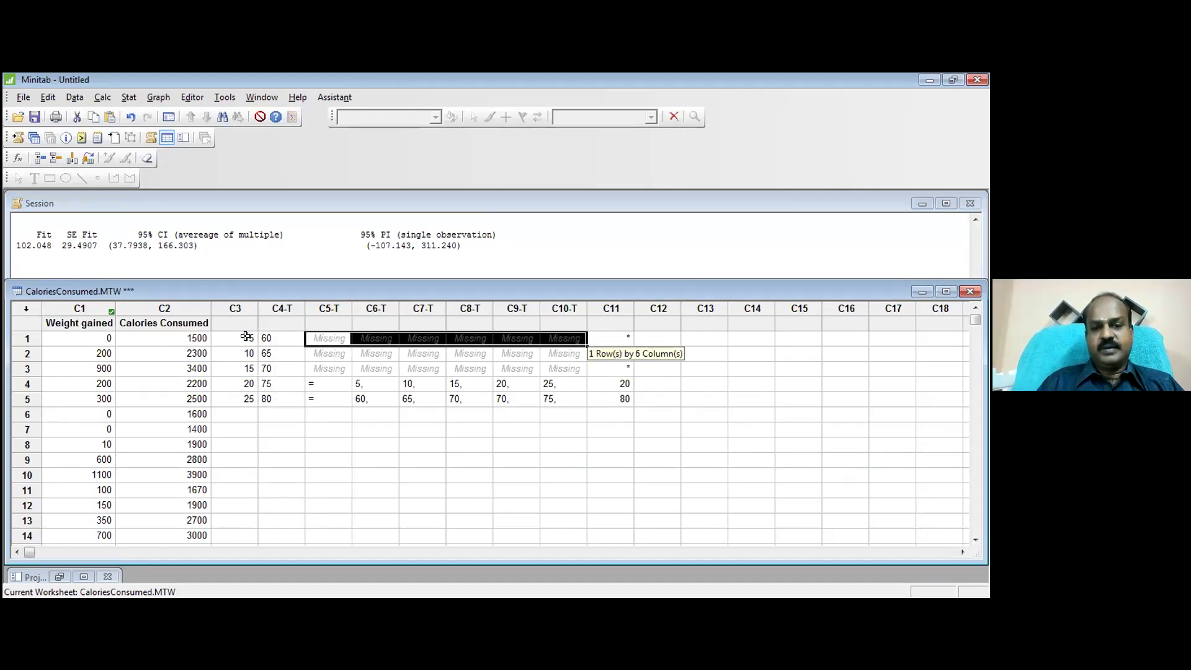
key(shift+Down)
key(shift+Down)
key(shift+Down)
key(shift+Down)
key(shift+Down)
key(Delete)
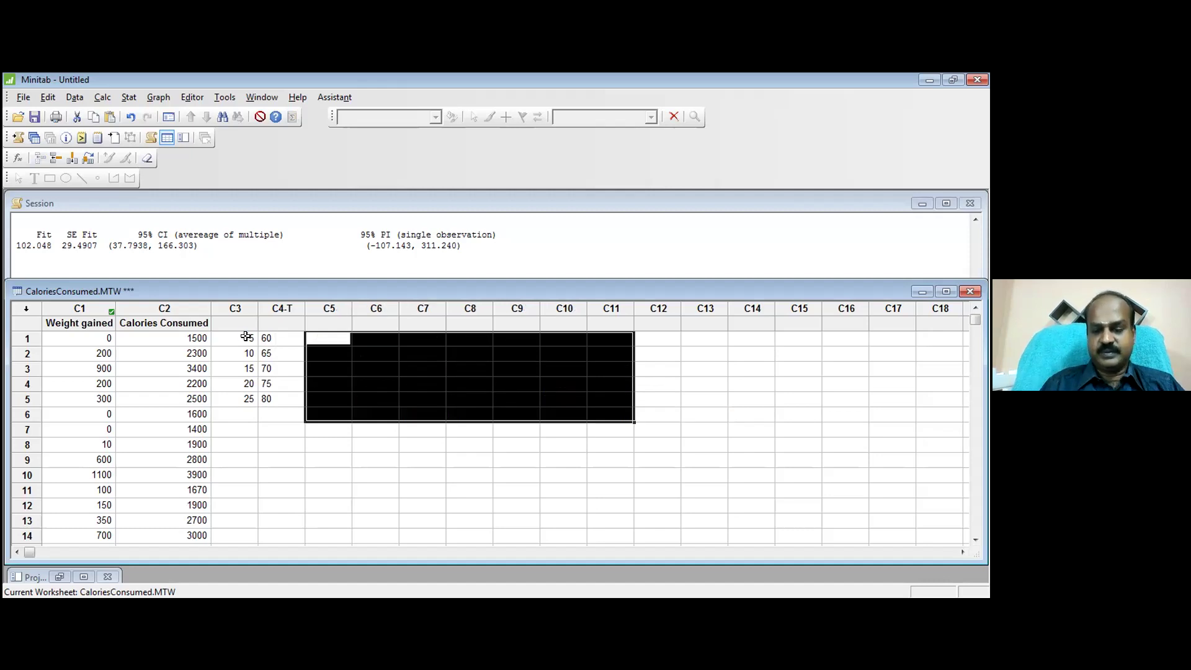
Name column C3 HOURS and column C4 MARKS.
key(Up)
key(Left)
key(Left)
text(HOURS)
key(Tab)
text(MARKS)
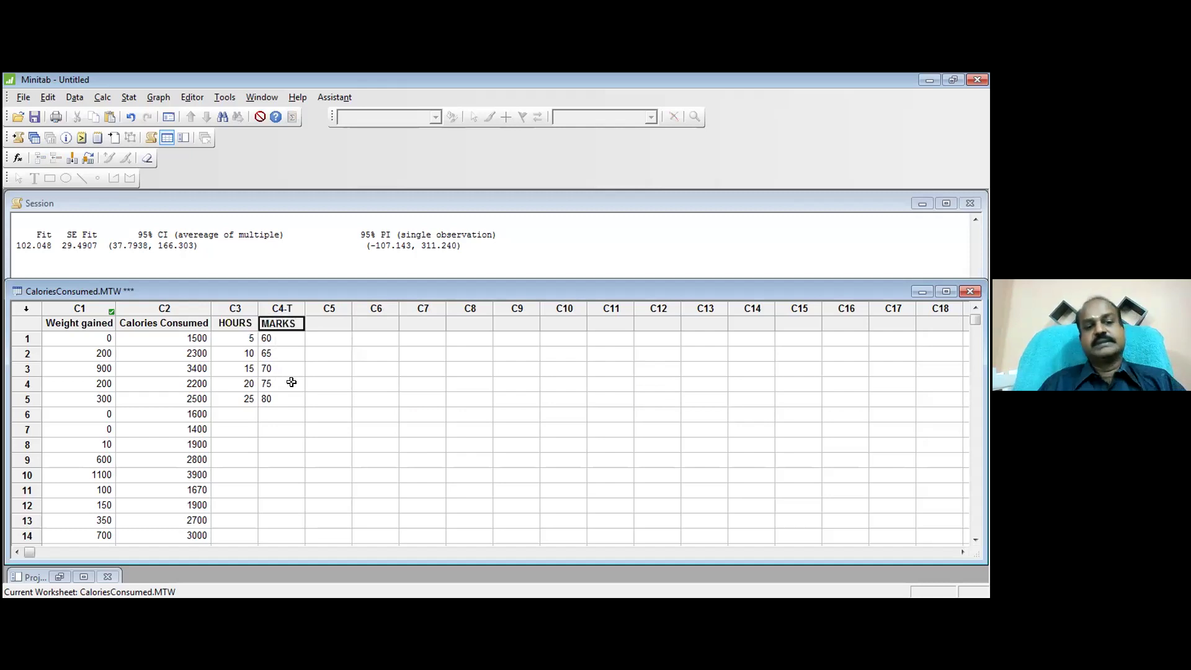
click(391, 380)
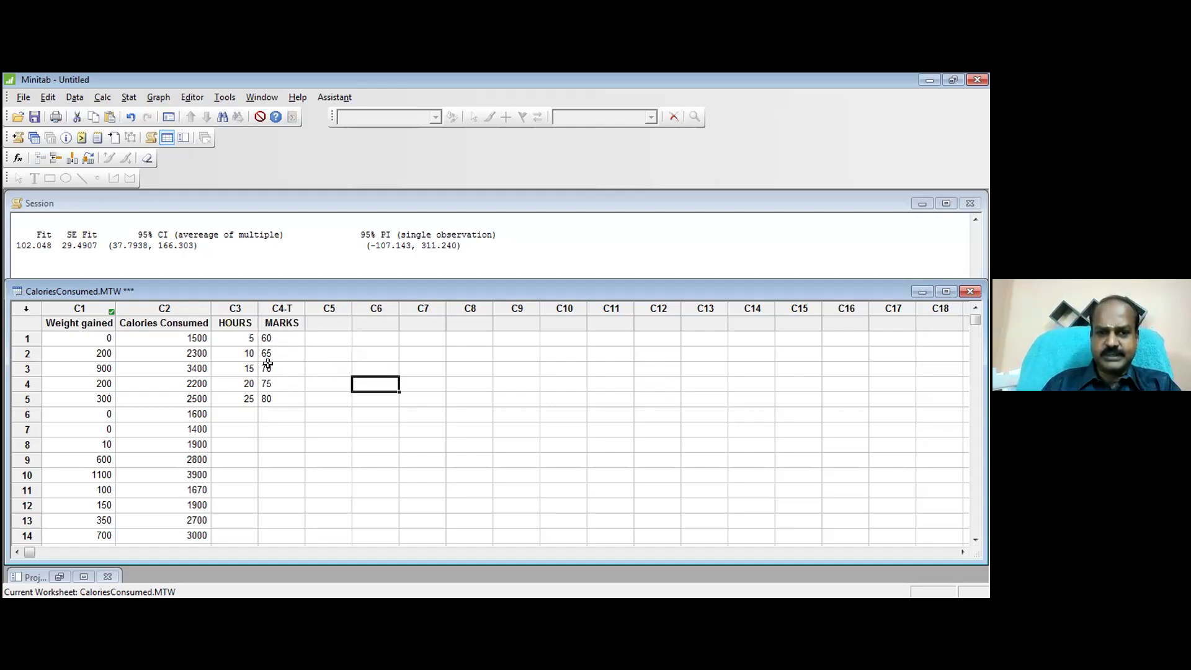
click(129, 98)
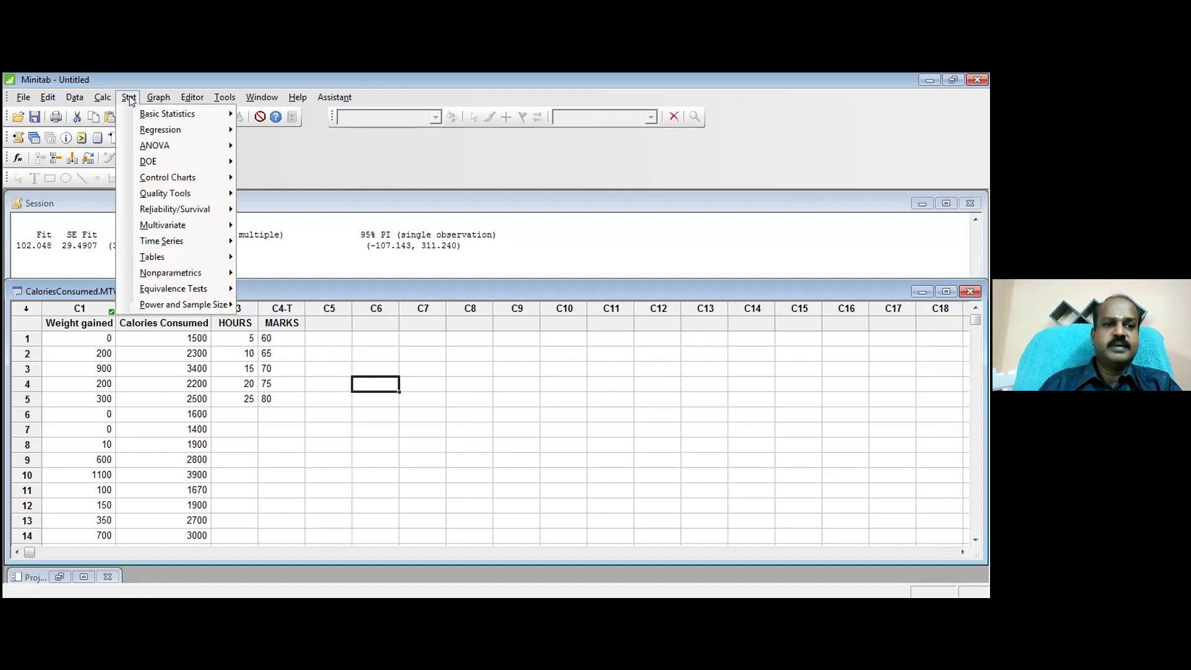
mouse_move(165, 129)
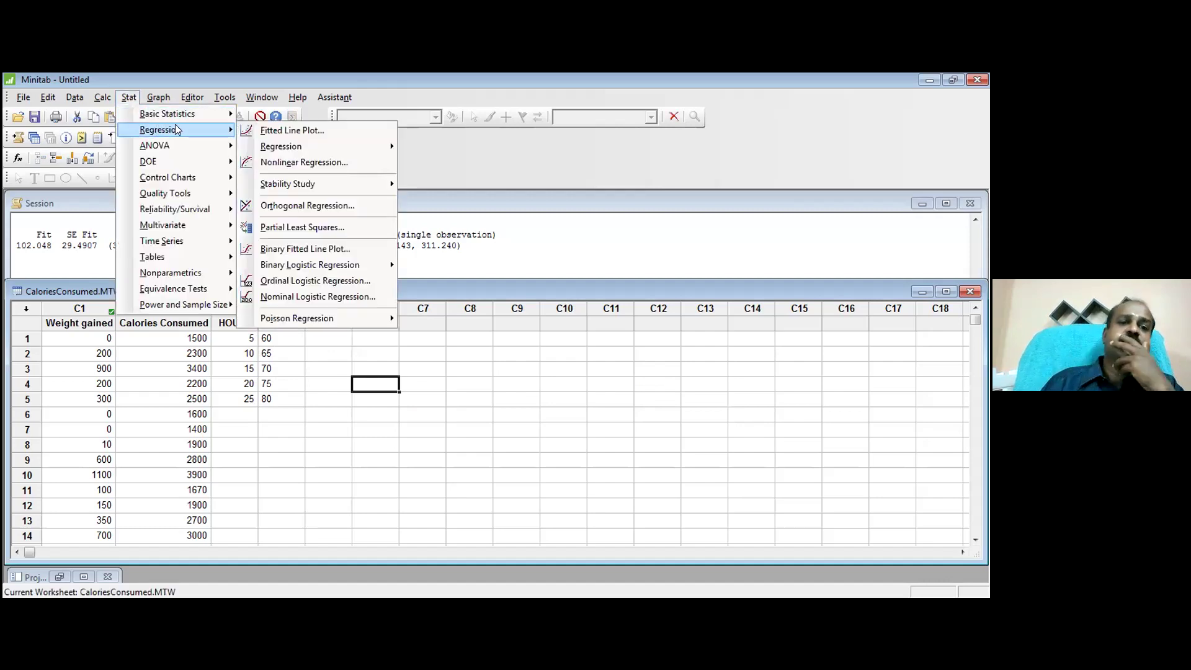
mouse_move(298, 147)
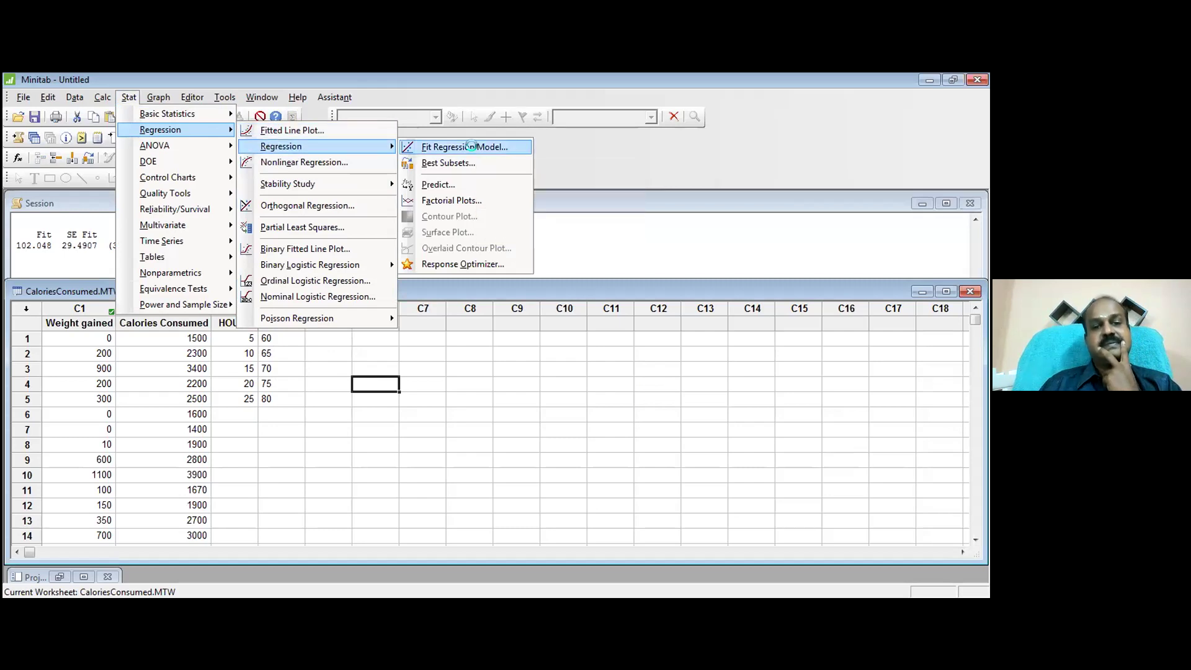
click(473, 148)
key(Delete)
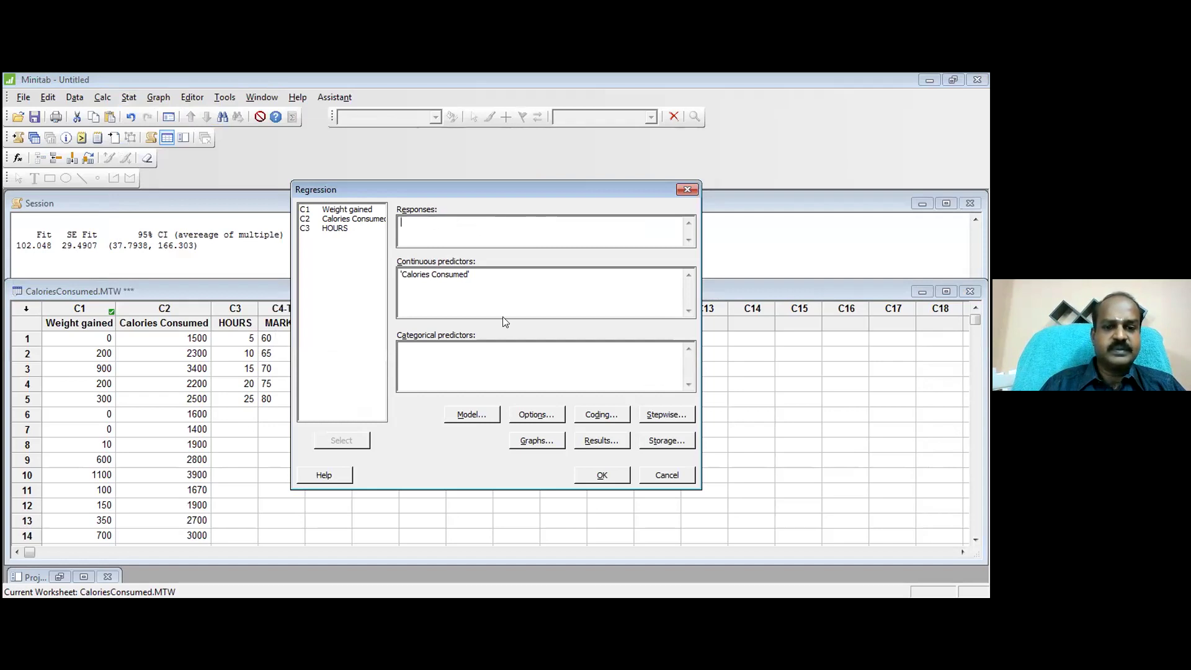
click(659, 476)
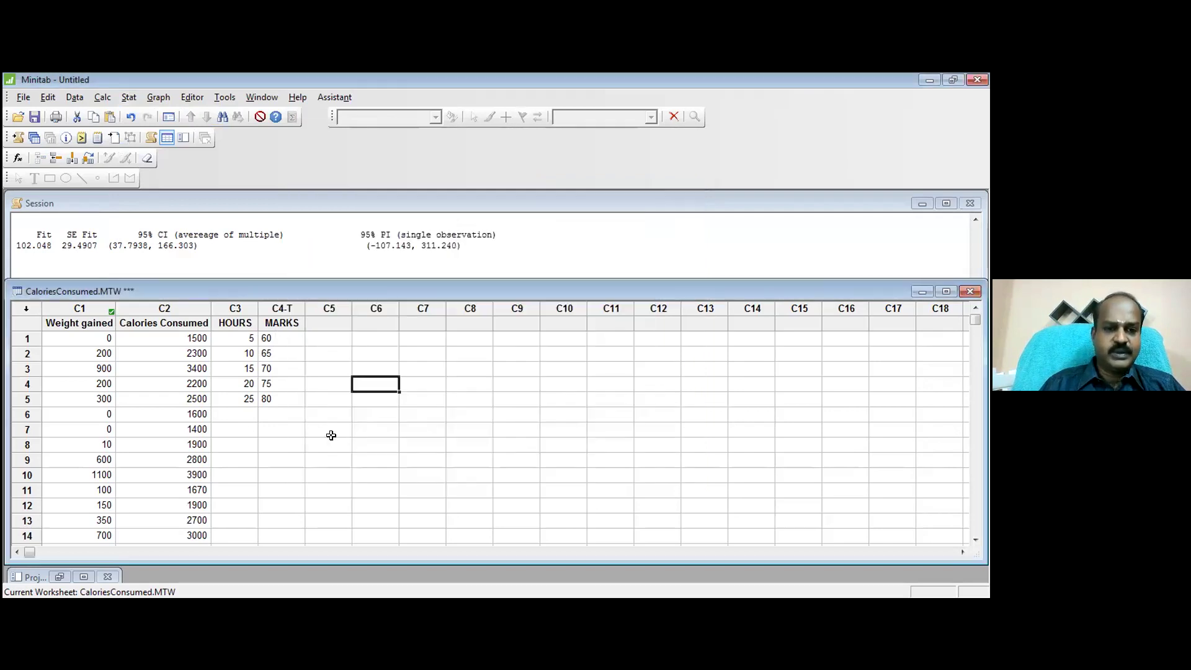
Name the empty column C5 MARKS1, after trying the name MARKS.
click(327, 320)
text(MARKS)
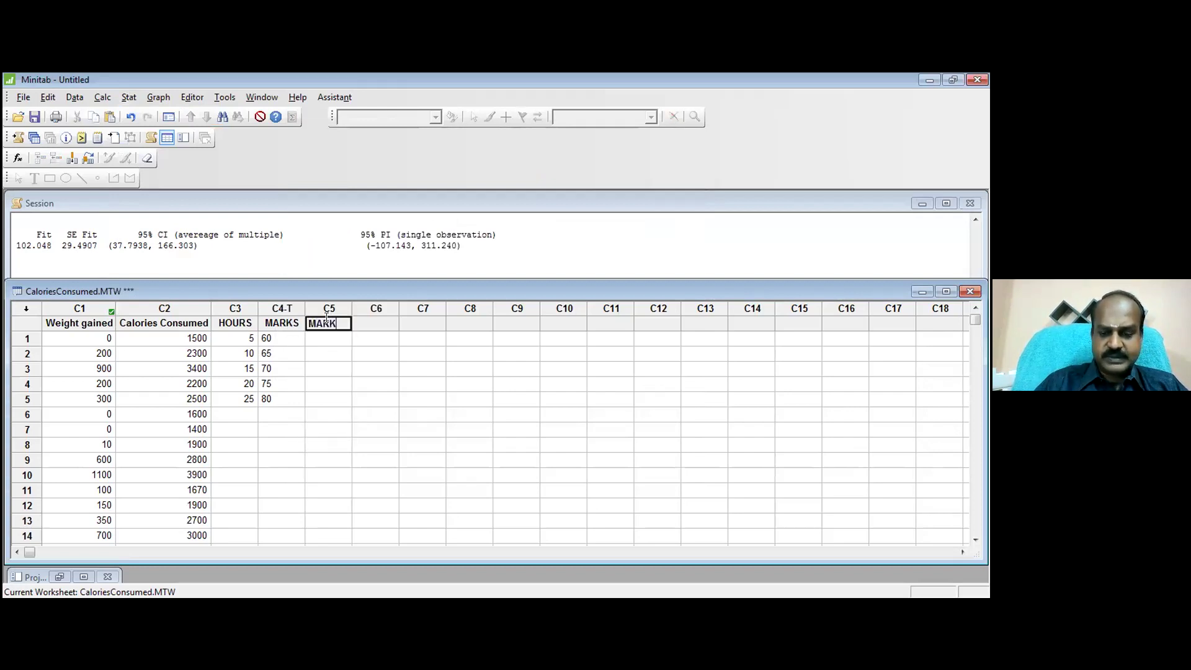
key(Return)
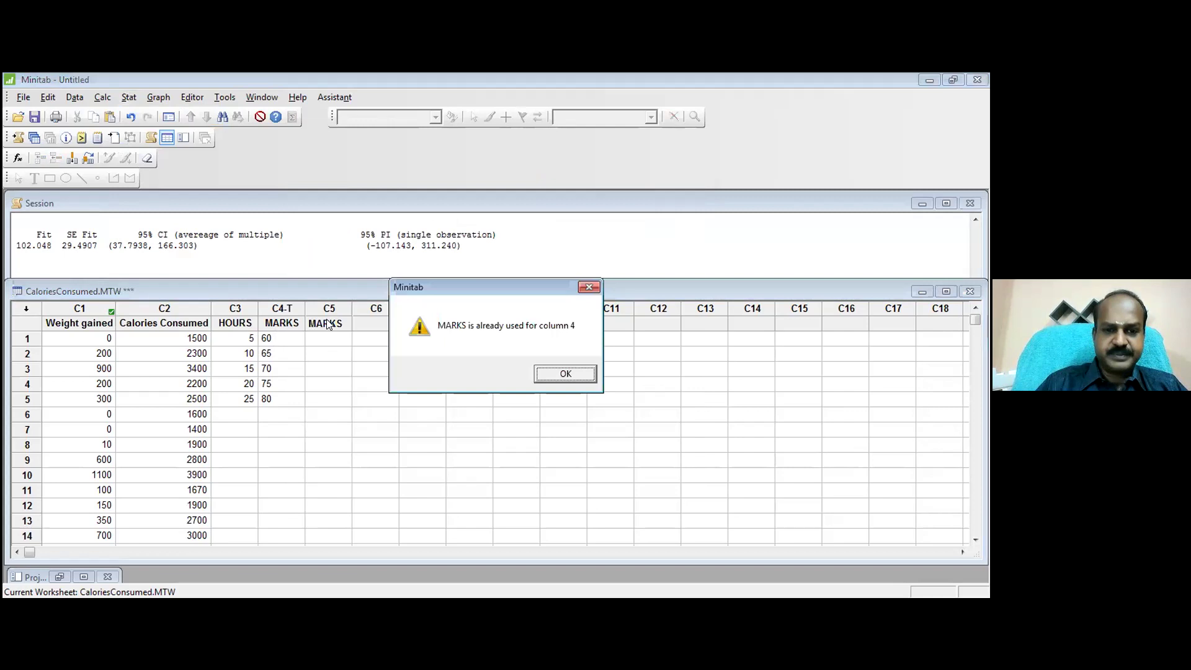
click(565, 373)
text(1)
Enter 60, 65, 70, 75 and 80 in rows 1 to 5 of the MARKS1 column.
click(336, 340)
text(60)
key(Return)
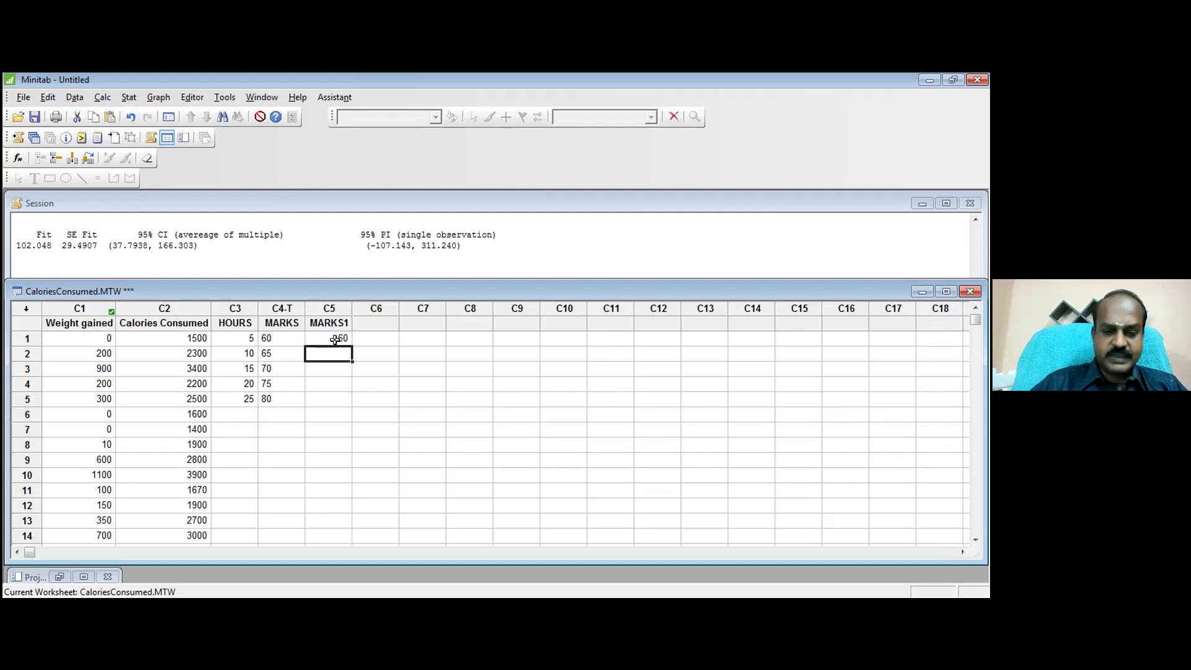
text(65)
key(Return)
text(70)
key(Return)
text(75)
key(Return)
text(80)
key(Return)
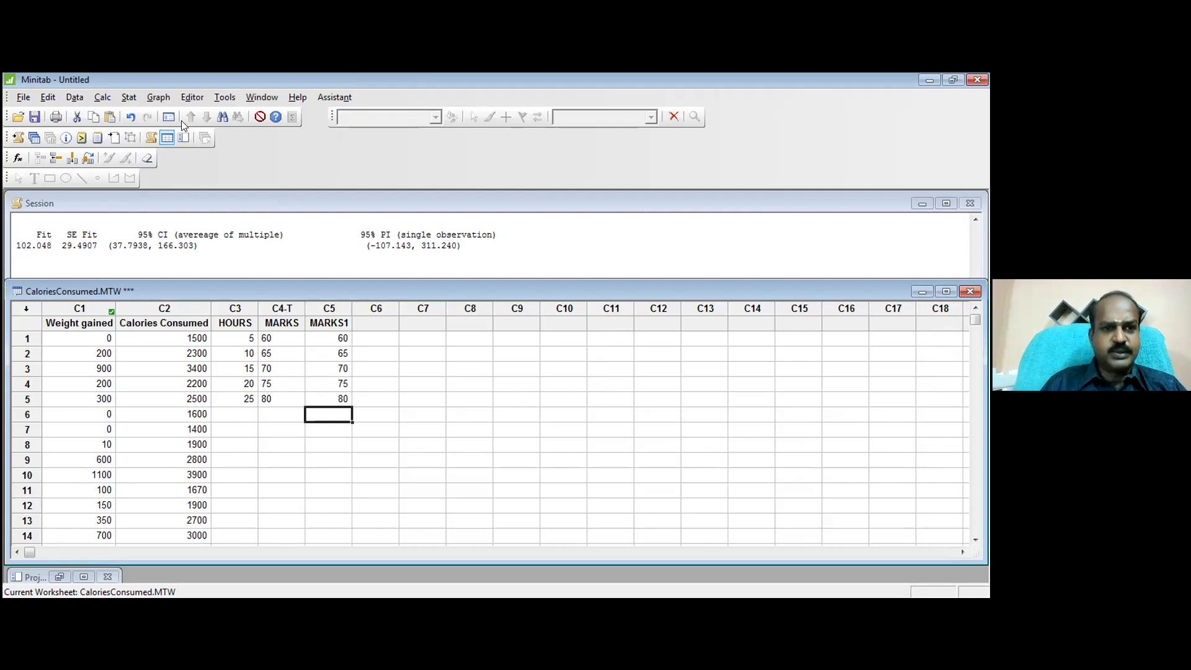
Start fitting a regression model and replace its response with MARKS1.
click(137, 99)
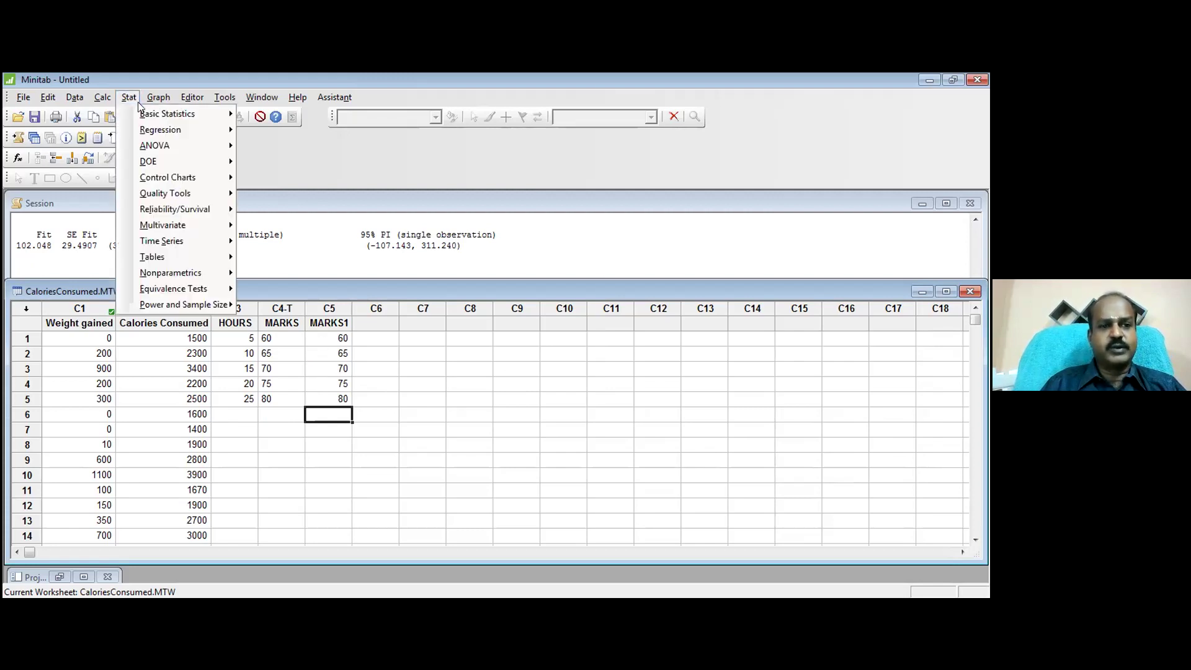
mouse_move(167, 130)
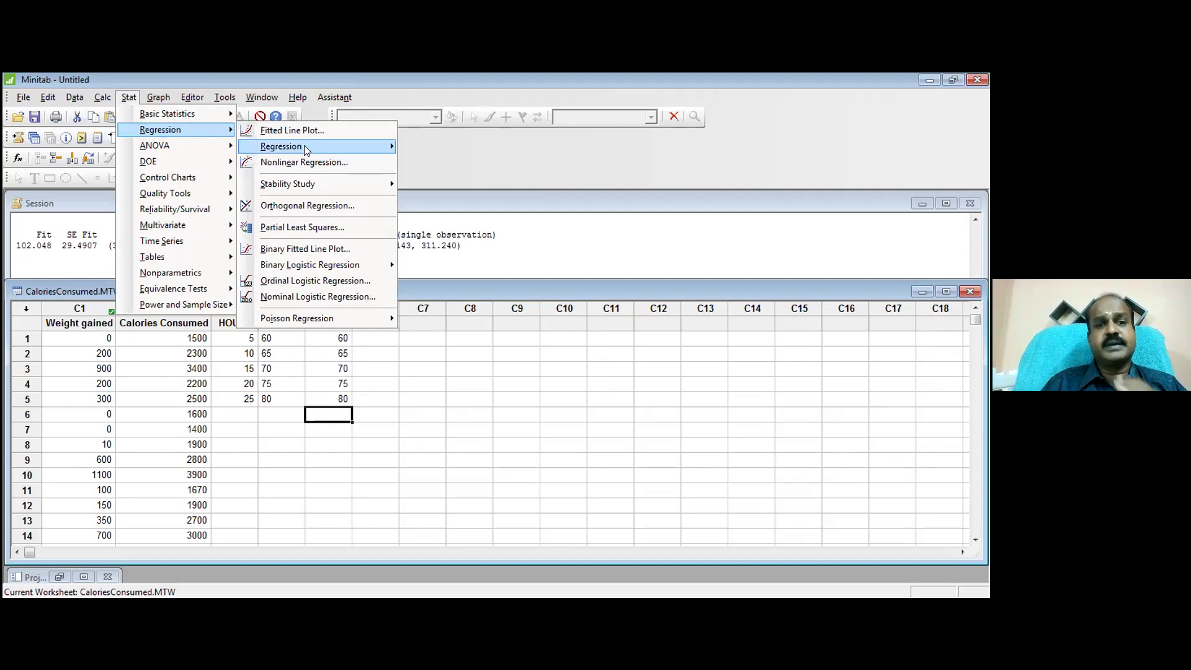
mouse_move(351, 147)
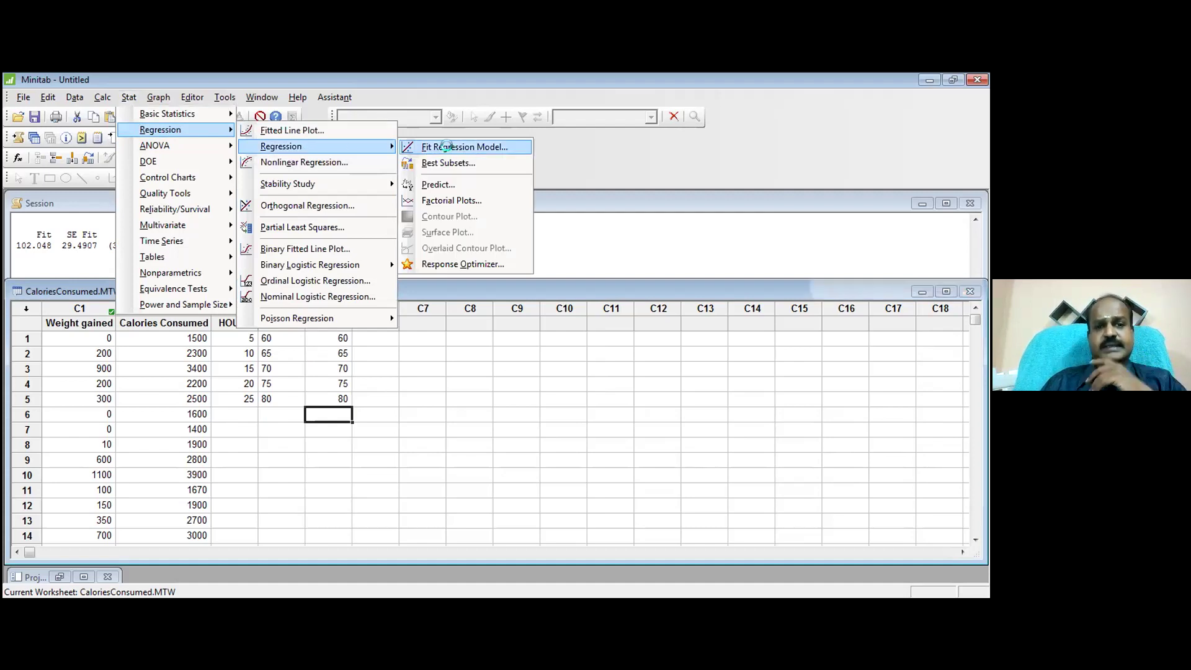
click(447, 148)
key(Delete)
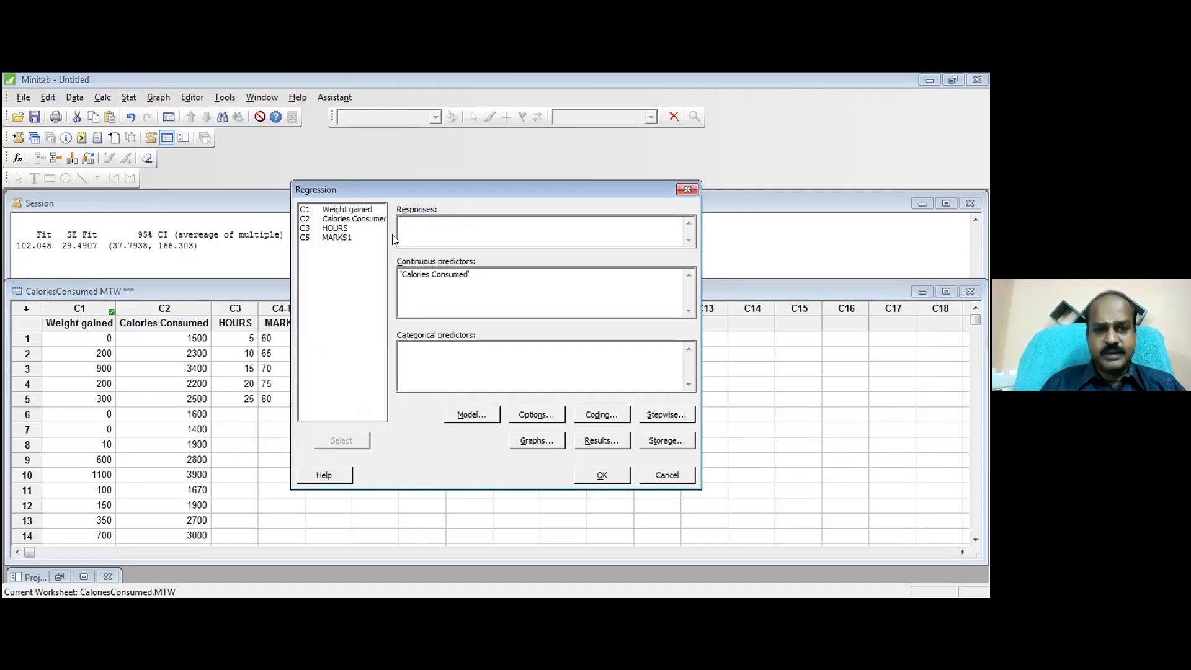
click(335, 238)
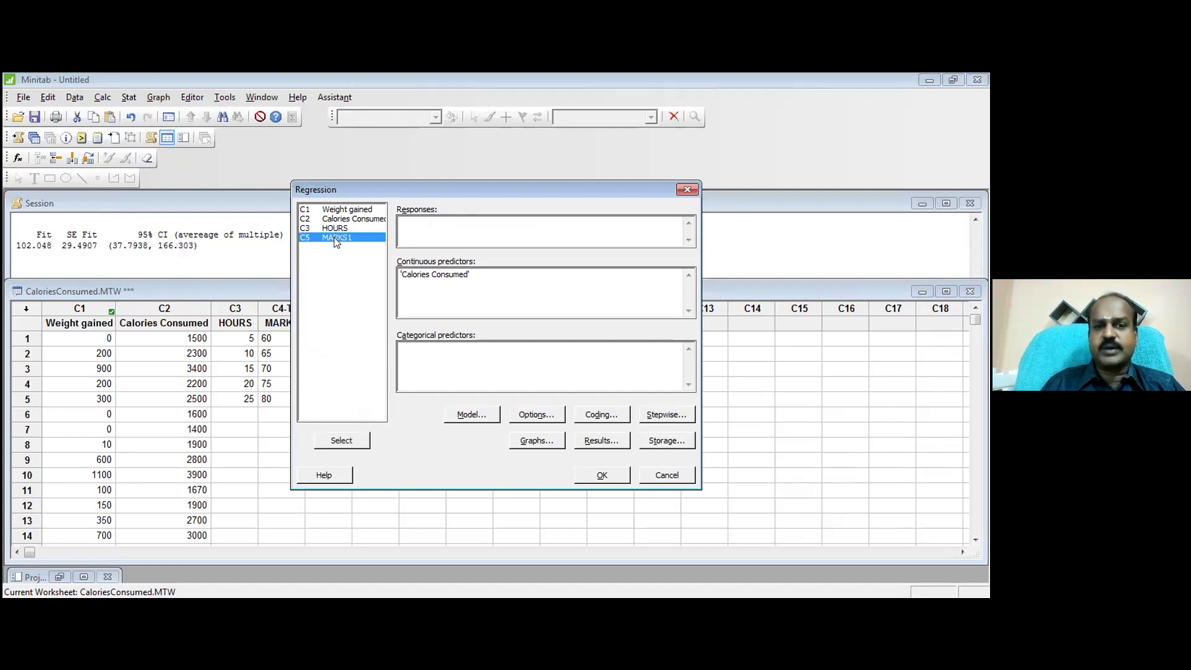
click(357, 440)
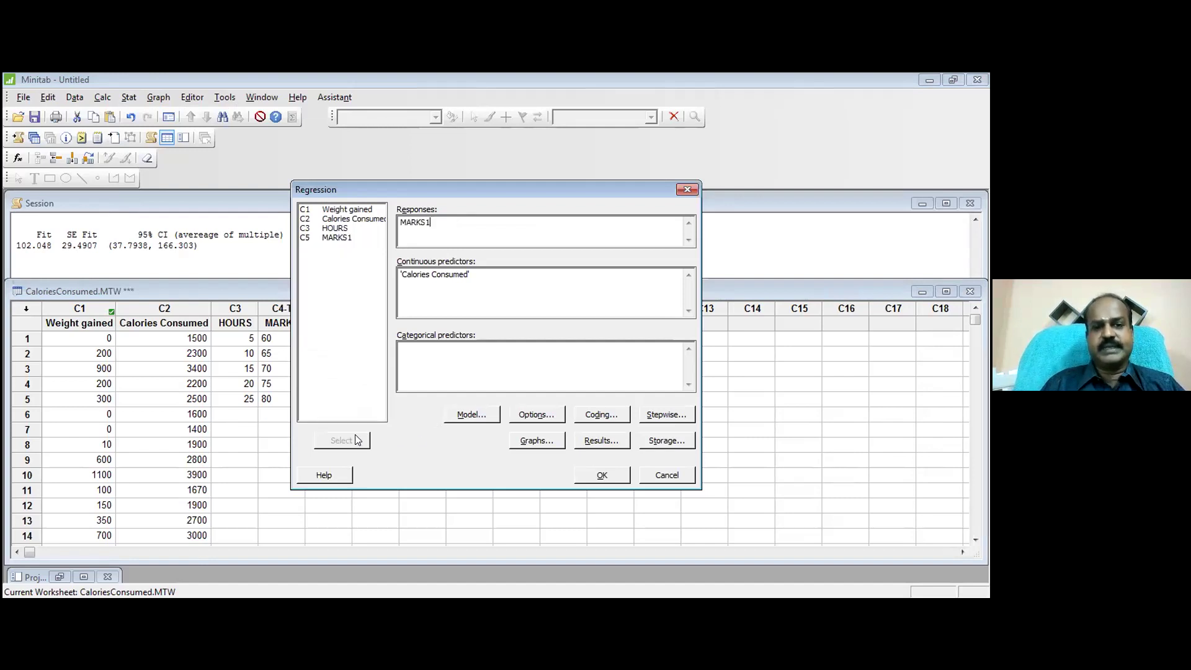
Replace the continuous predictor Calories Consumed with HOURS and run the regression.
key(BackSpace)
key(BackSpace)
key(BackSpace)
key(BackSpace)
key(BackSpace)
key(BackSpace)
key(BackSpace)
key(BackSpace)
key(BackSpace)
key(BackSpace)
key(BackSpace)
key(BackSpace)
key(BackSpace)
key(BackSpace)
key(BackSpace)
key(BackSpace)
click(335, 228)
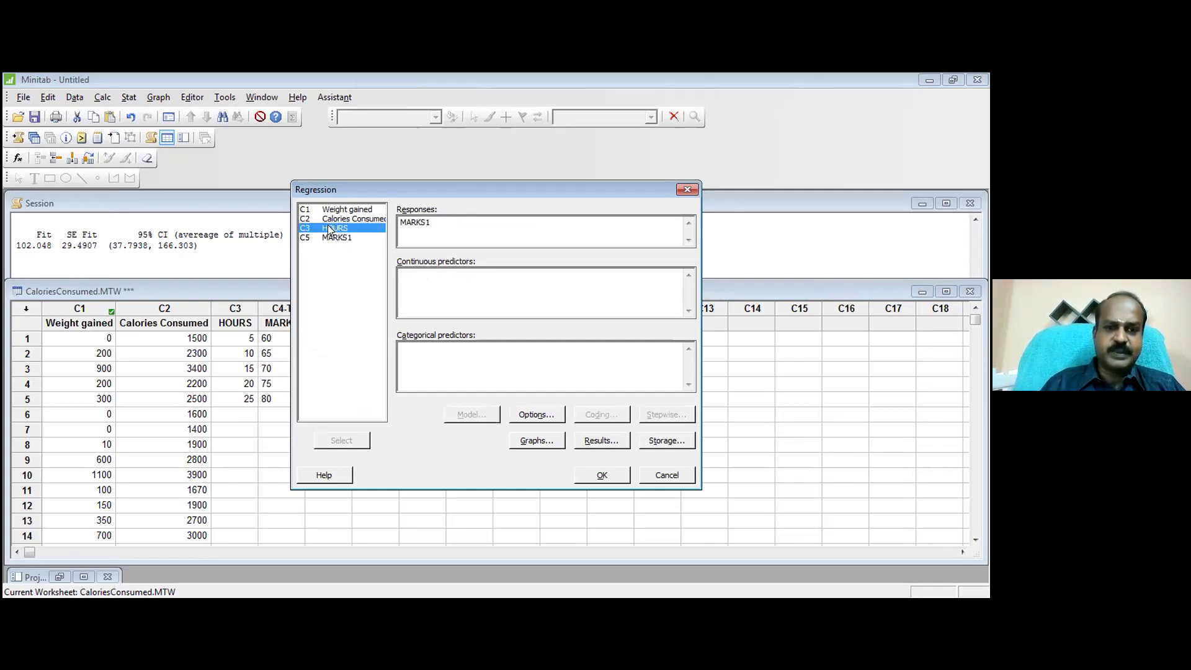
click(346, 440)
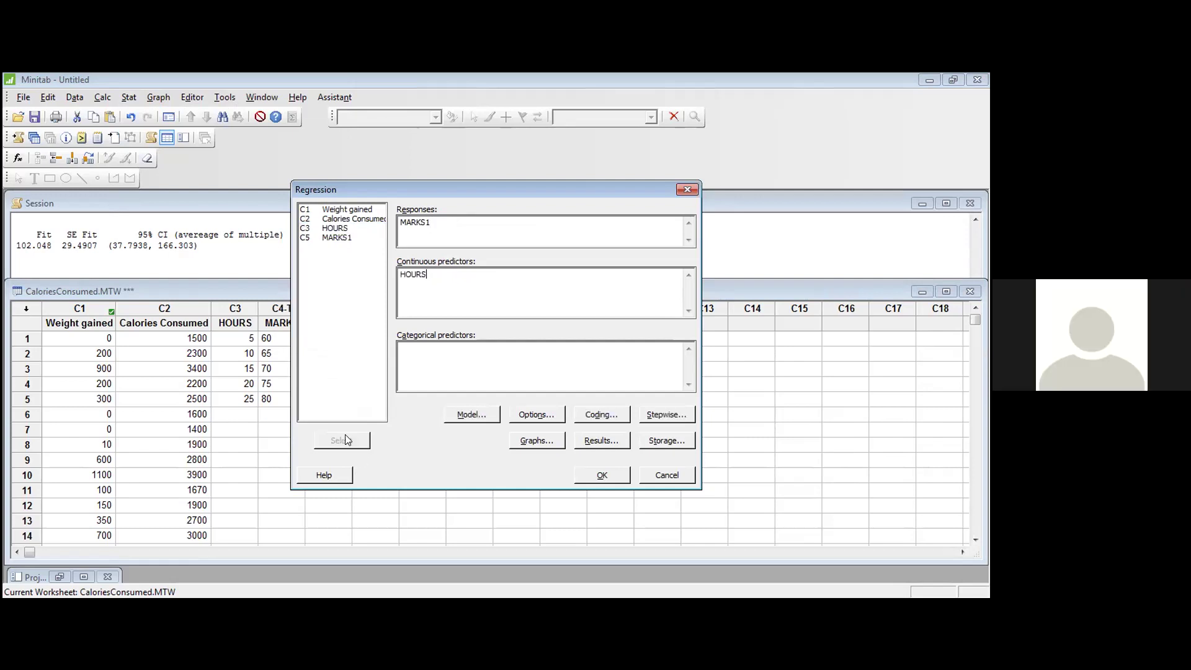
click(602, 475)
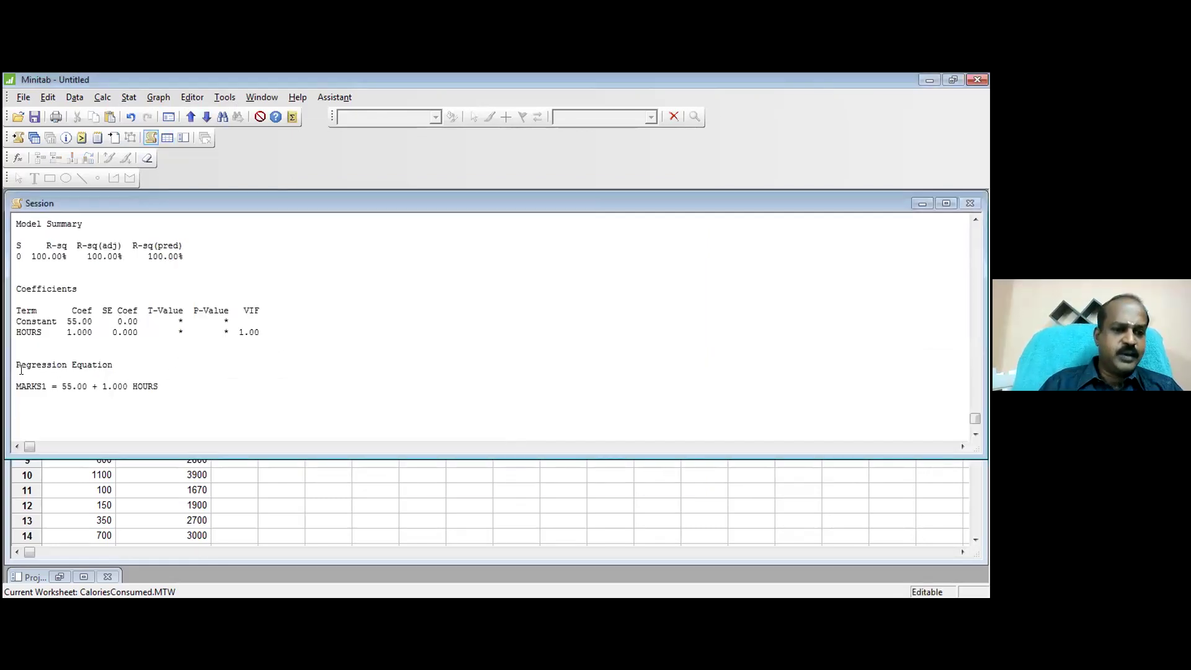
Highlight the regression equation in the session output to point it out, and clear the highlight.
drag(16, 366, 200, 393)
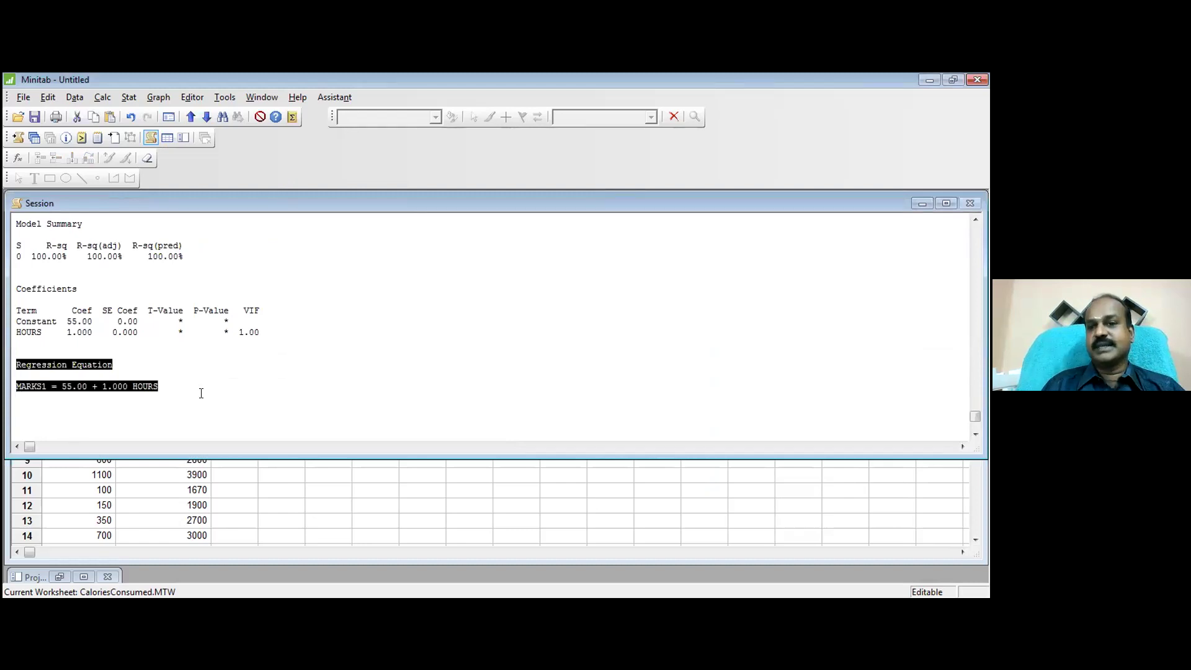
click(177, 378)
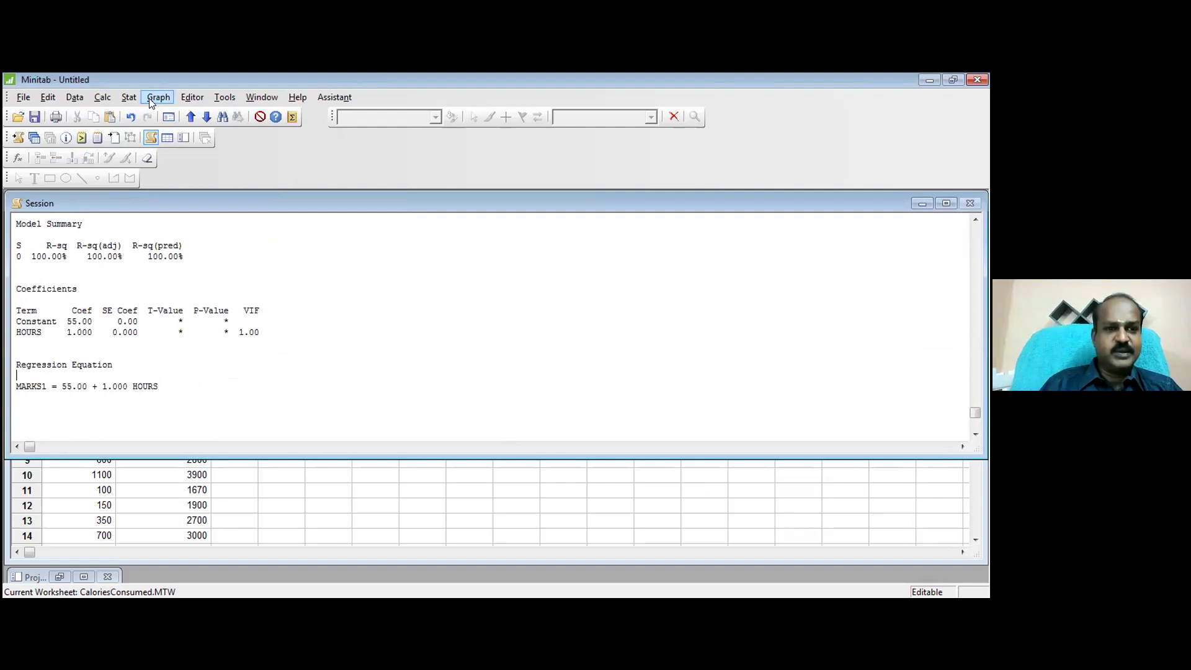
Predict MARKS1 from the fitted regression model for an individual HOURS value of 24.
click(129, 97)
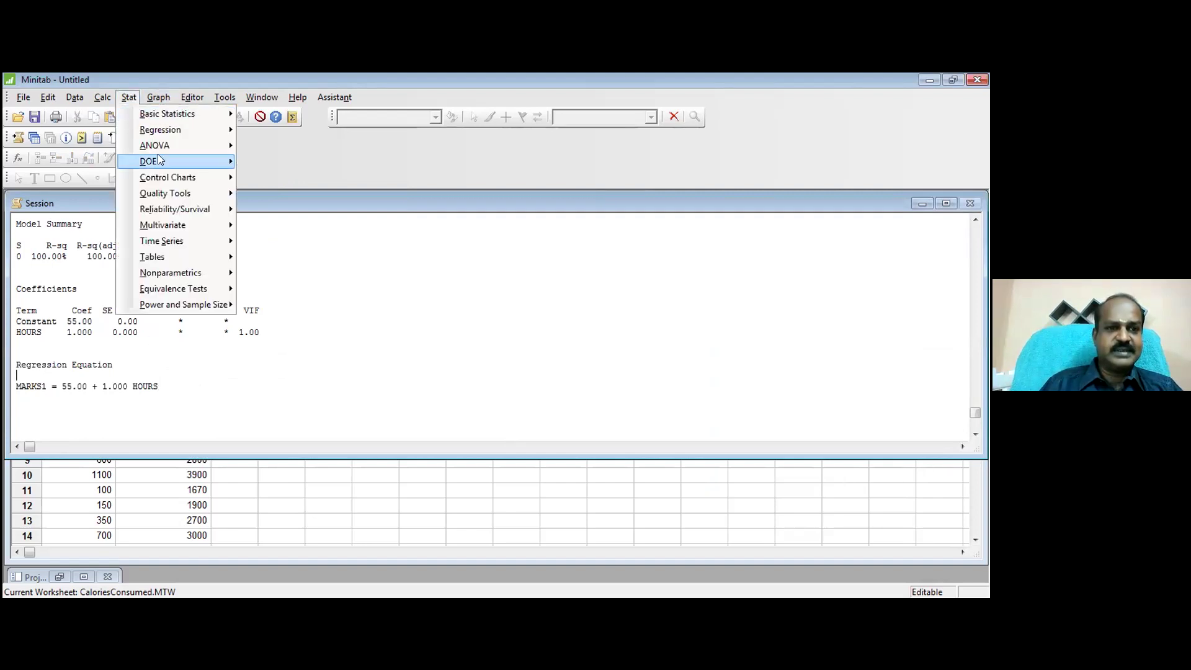
mouse_move(166, 128)
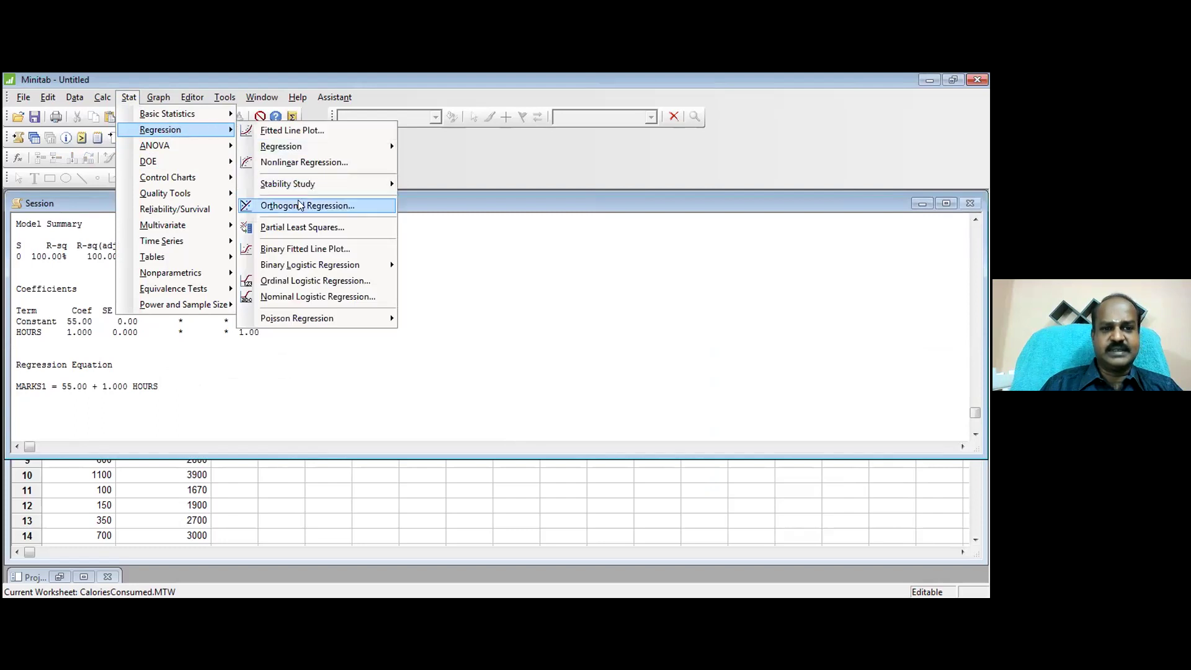
mouse_move(296, 147)
click(437, 185)
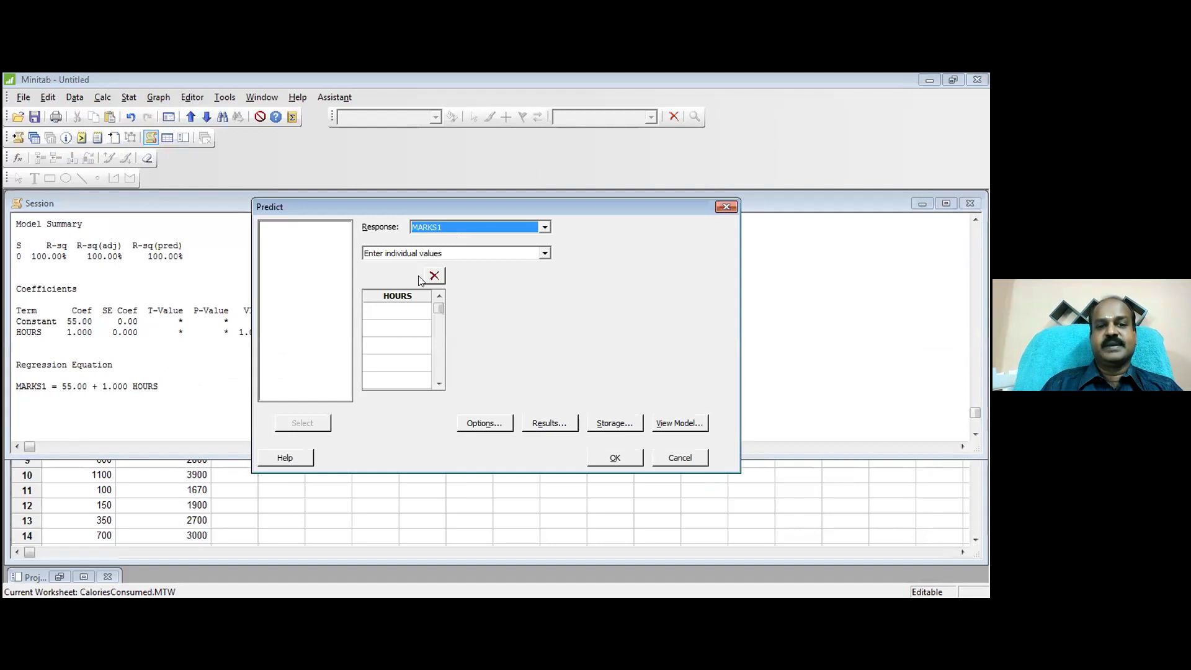
click(400, 313)
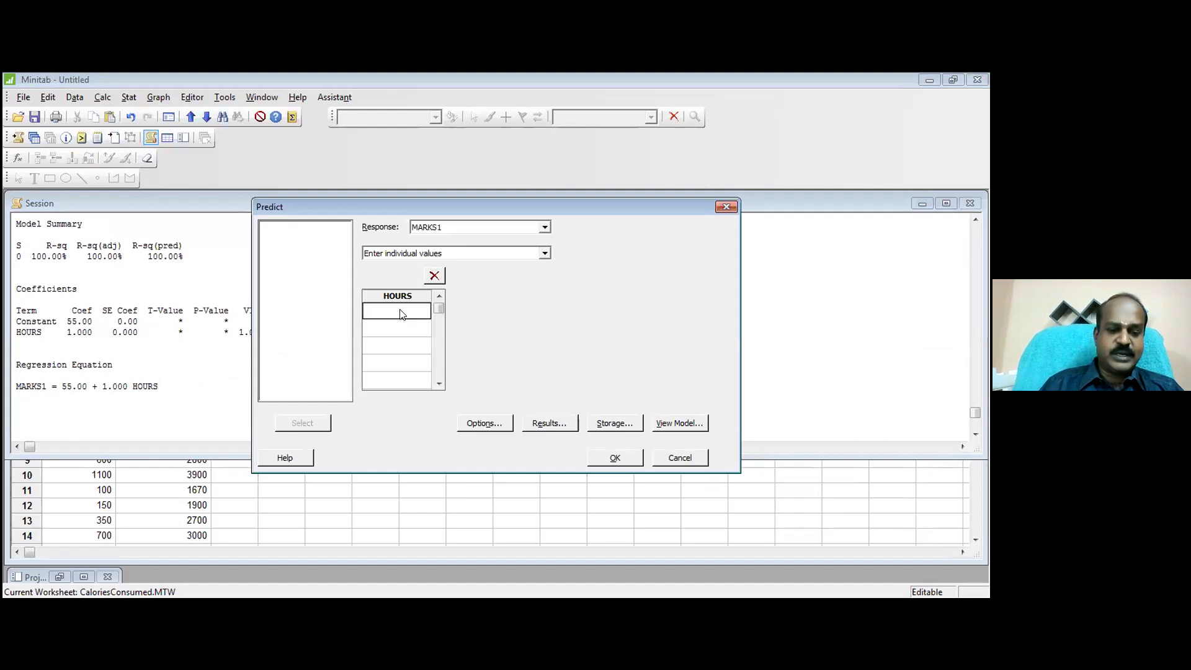
text(24)
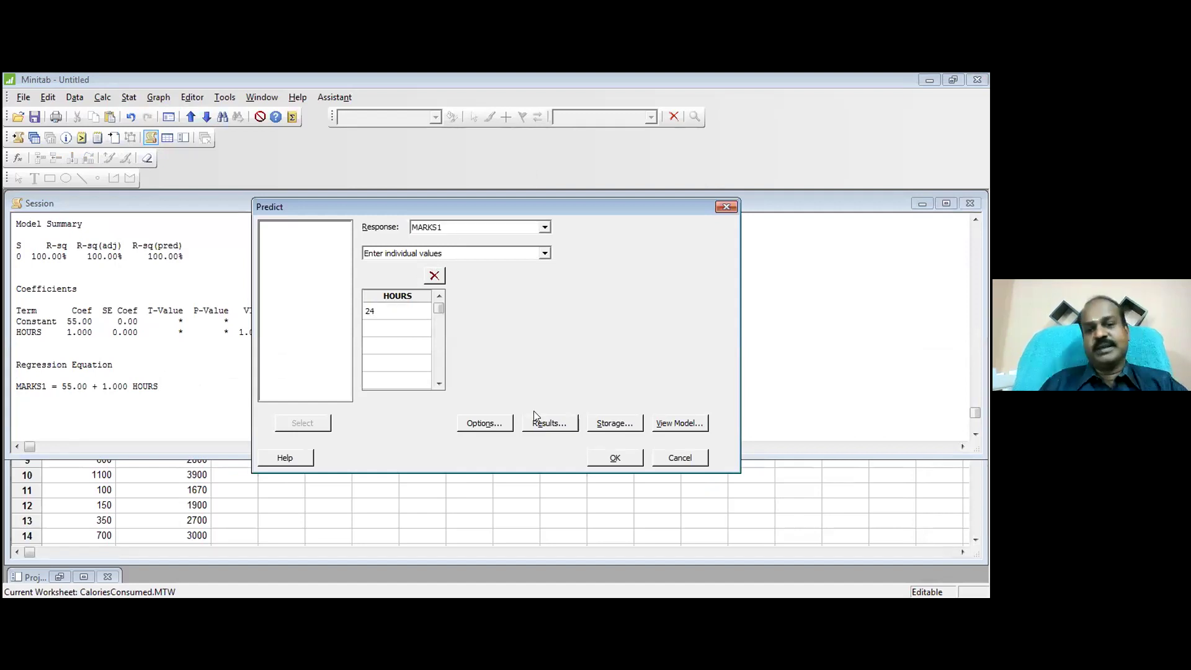
click(615, 459)
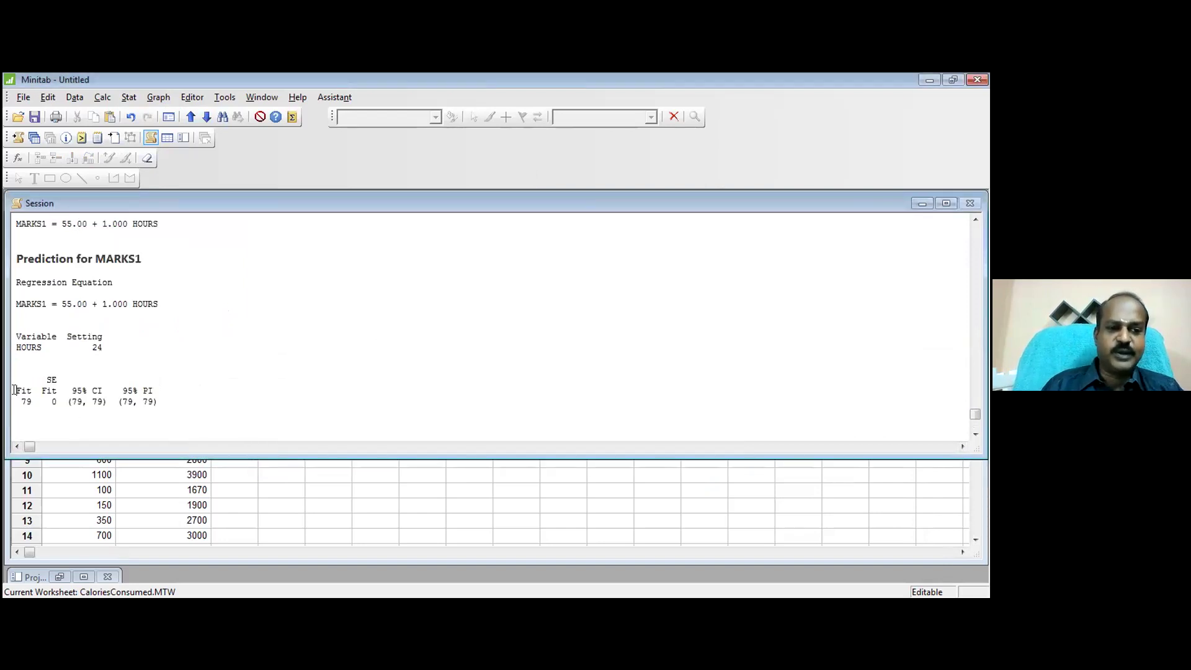
Highlight the fitted value in the MARKS1 prediction output to point it out, and clear the highlight.
key(shift+Right)
key(shift+Right)
key(shift+Right)
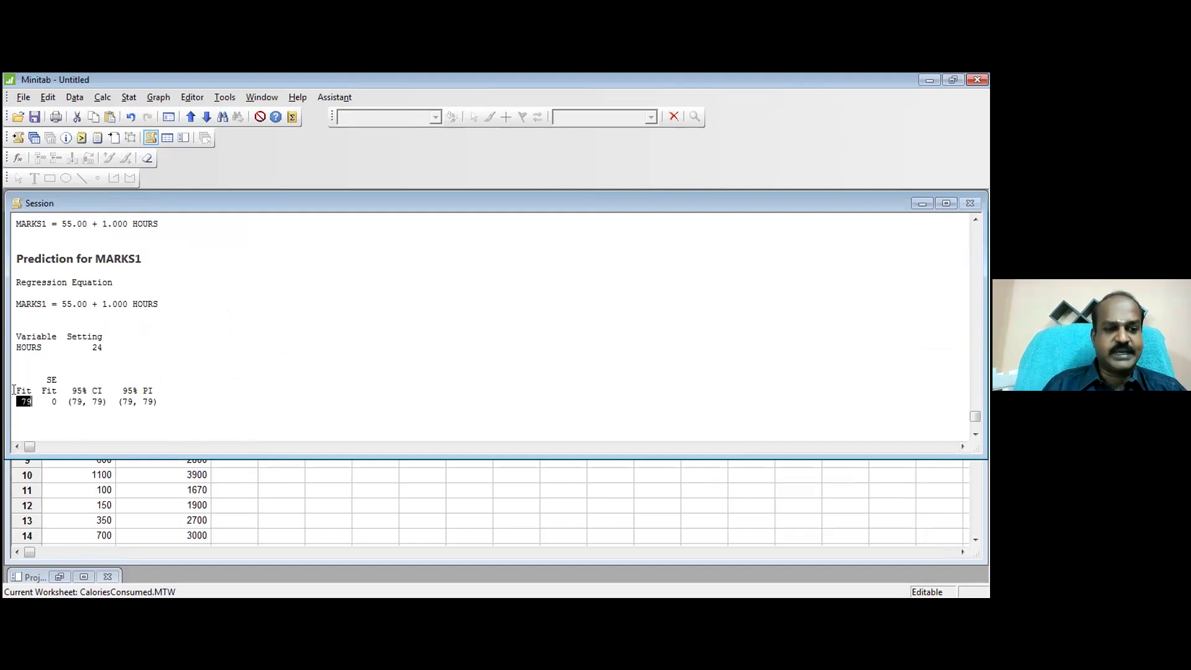
key(shift+Right)
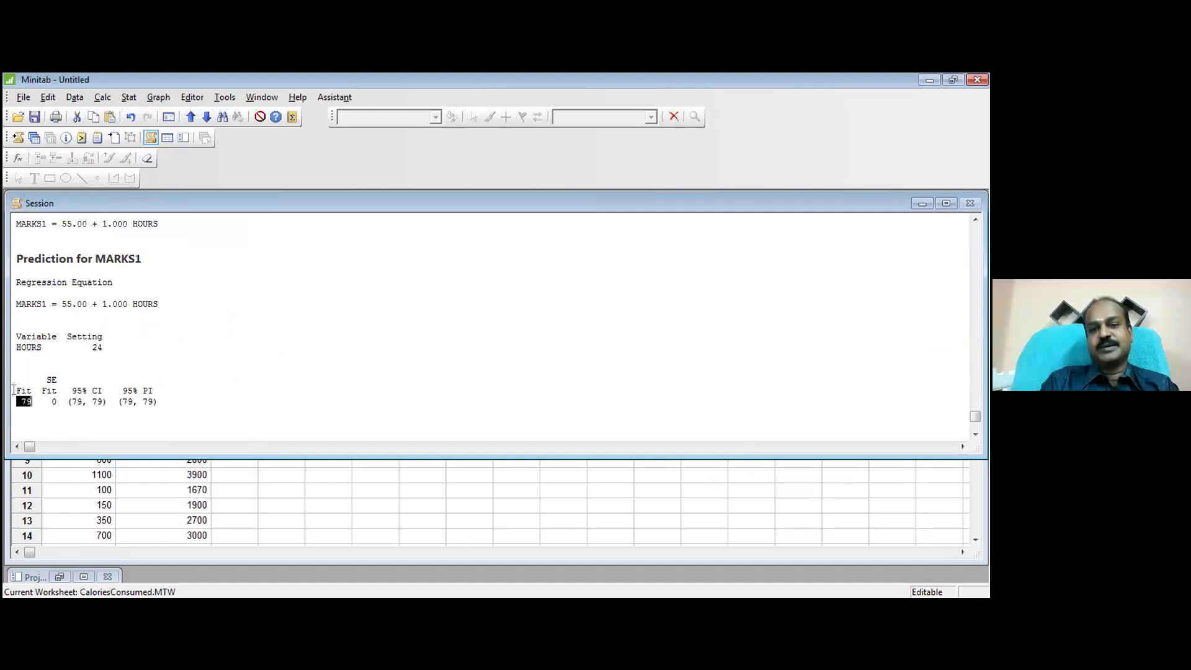
key(Up)
key(Up)
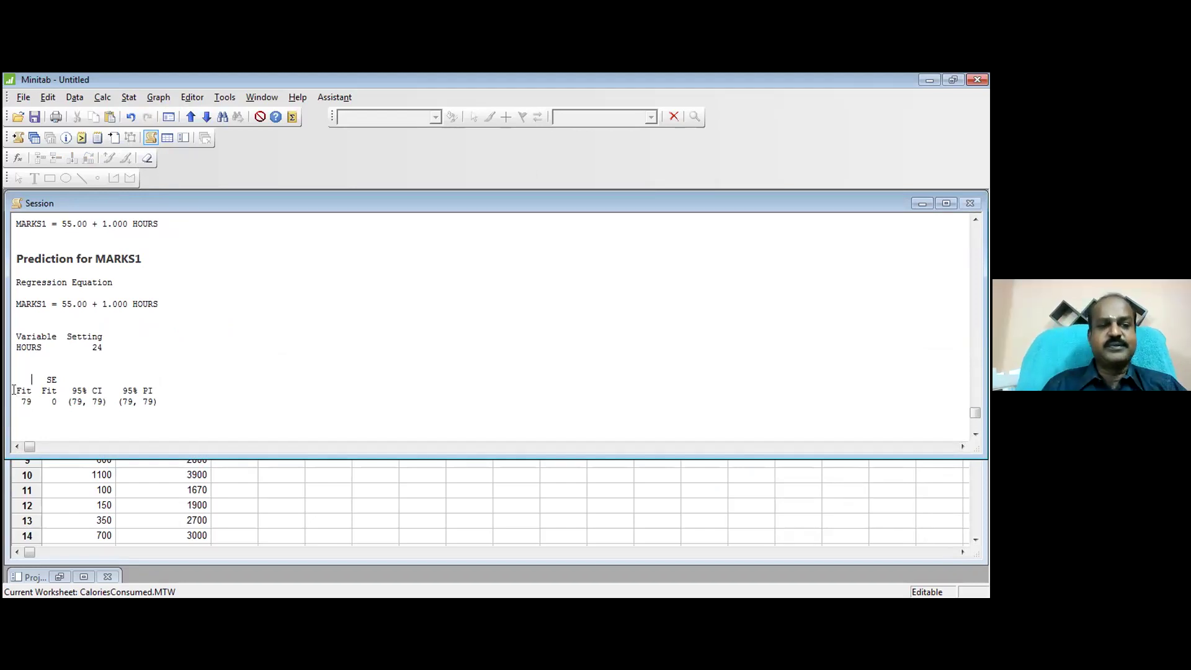
Examine the fit, SE fit, 95% CI and 95% PI together with the equation and setting in the MARKS1 prediction output.
key(Down)
key(Down)
key(Up)
key(Up)
key(Right)
key(Right)
key(Right)
key(Right)
key(Right)
key(Right)
key(Right)
key(Right)
key(Right)
key(Right)
key(Right)
key(Right)
key(Right)
key(Right)
key(Right)
key(Right)
key(Right)
key(Right)
key(Right)
key(Right)
key(Right)
key(Right)
key(Right)
key(Right)
key(Right)
key(Right)
key(Down)
key(Home)
key(Right)
key(Right)
key(Right)
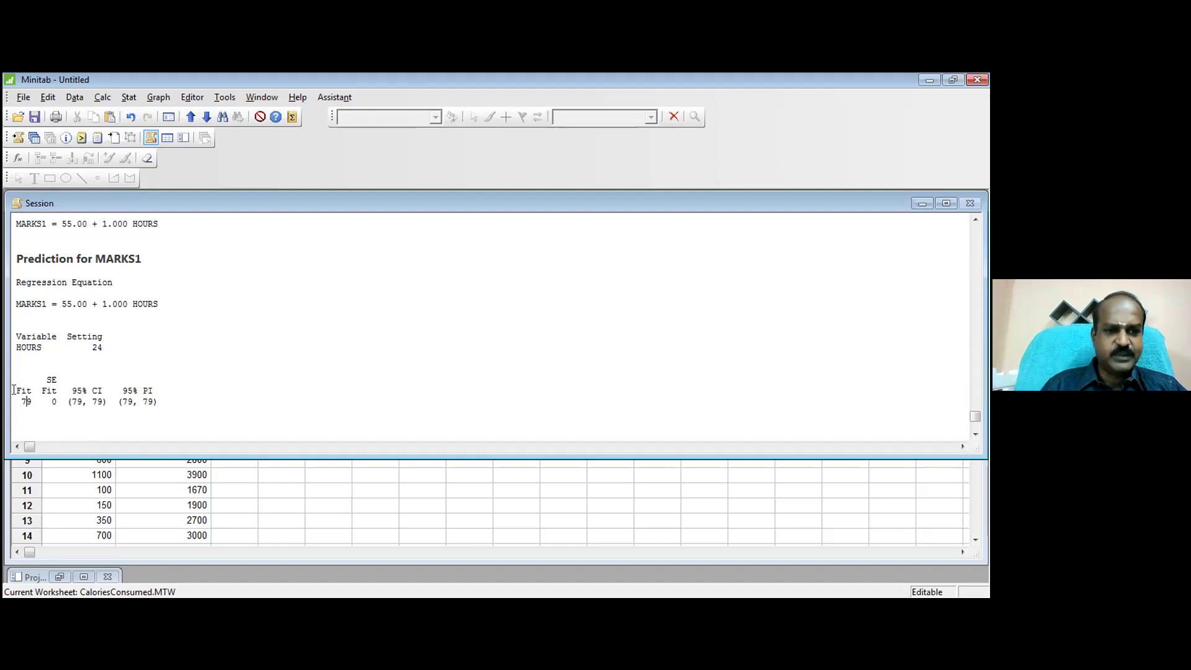
key(Up)
key(Up)
key(Up)
key(Up)
key(Up)
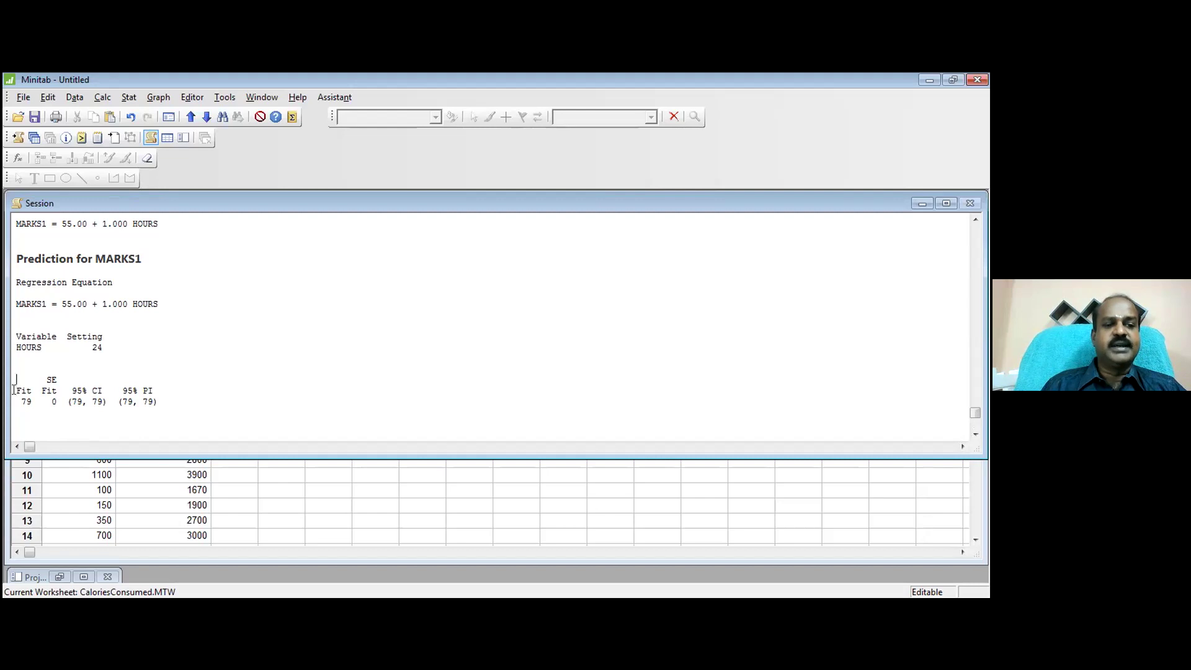
key(Up)
key(Up)
key(Up)
key(Up)
key(Up)
key(Up)
key(Up)
key(Up)
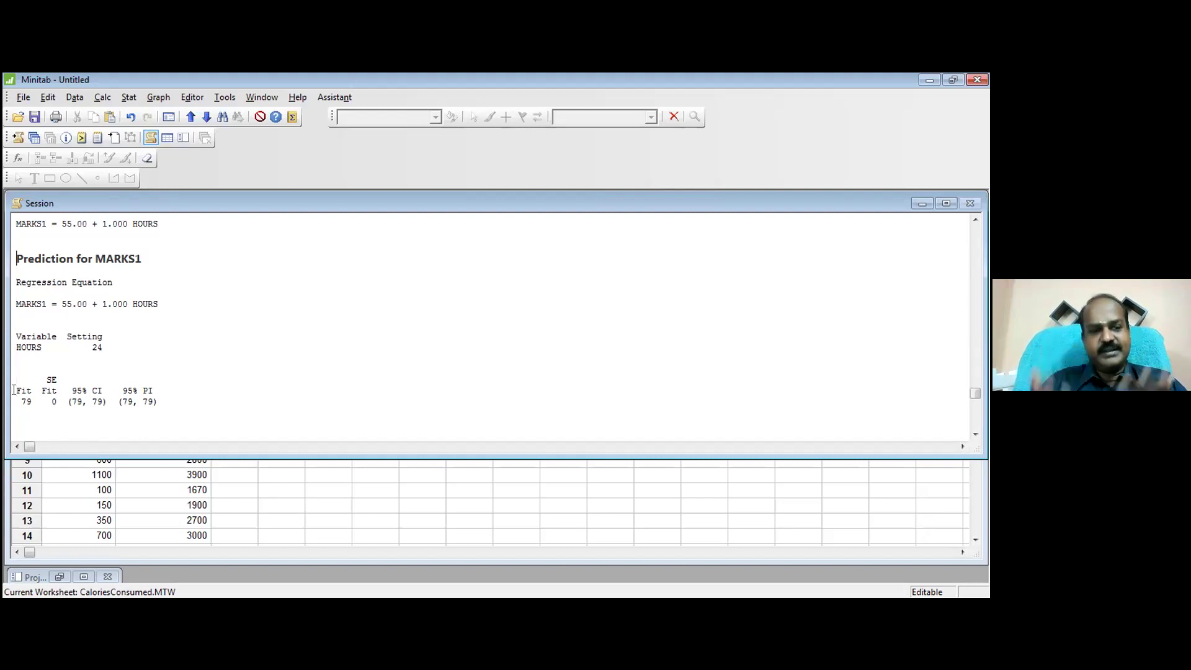
key(Down)
key(Down)
key(Down)
key(Down)
key(Down)
key(Down)
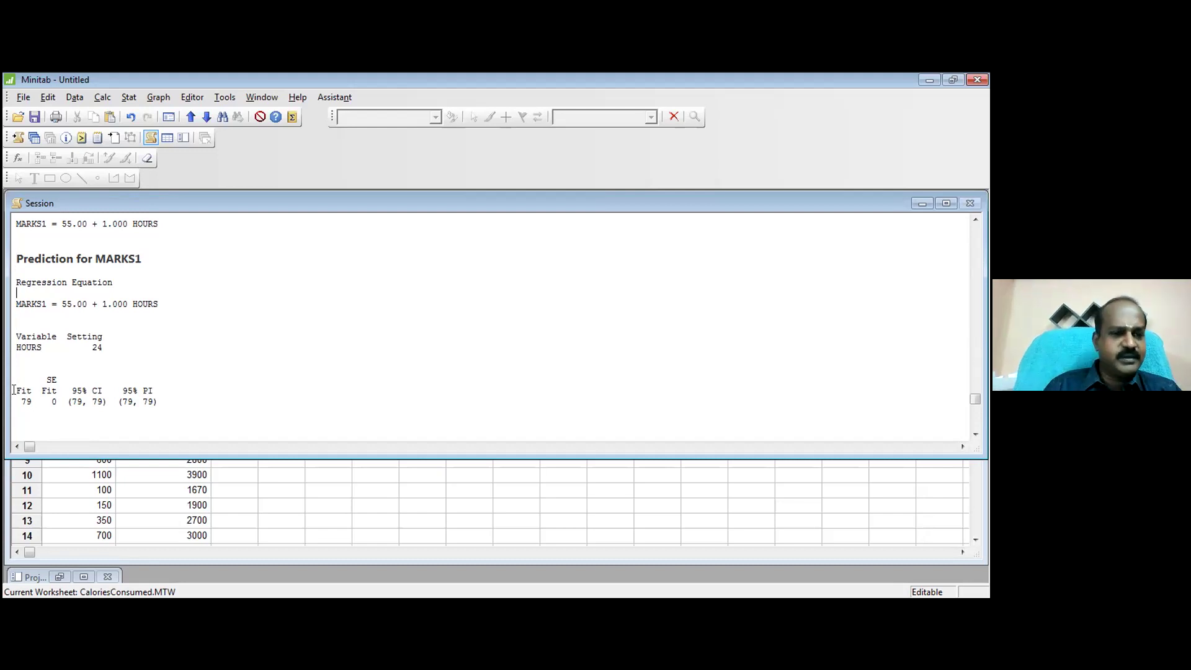
Go back to the Model Summary of the MARKS1 regression and highlight its S and R-sq figures to point them out.
key(Up)
key(Up)
key(Up)
key(Up)
key(Up)
key(Up)
key(Up)
key(Up)
key(Up)
key(Up)
key(Up)
key(Up)
key(Up)
key(Up)
key(Up)
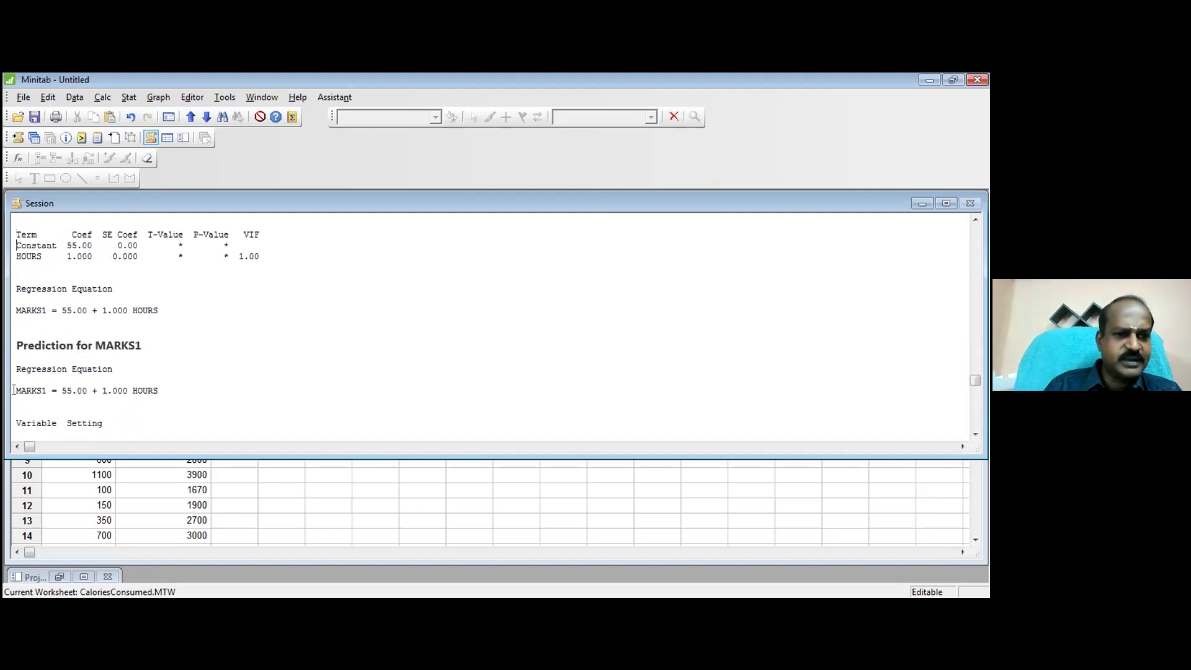
key(Up)
key(Up)
key(Up)
key(Up)
key(Up)
key(Up)
key(Up)
key(Up)
key(Up)
key(Up)
key(Up)
key(Up)
key(Down)
key(Down)
key(Down)
key(Up)
key(Up)
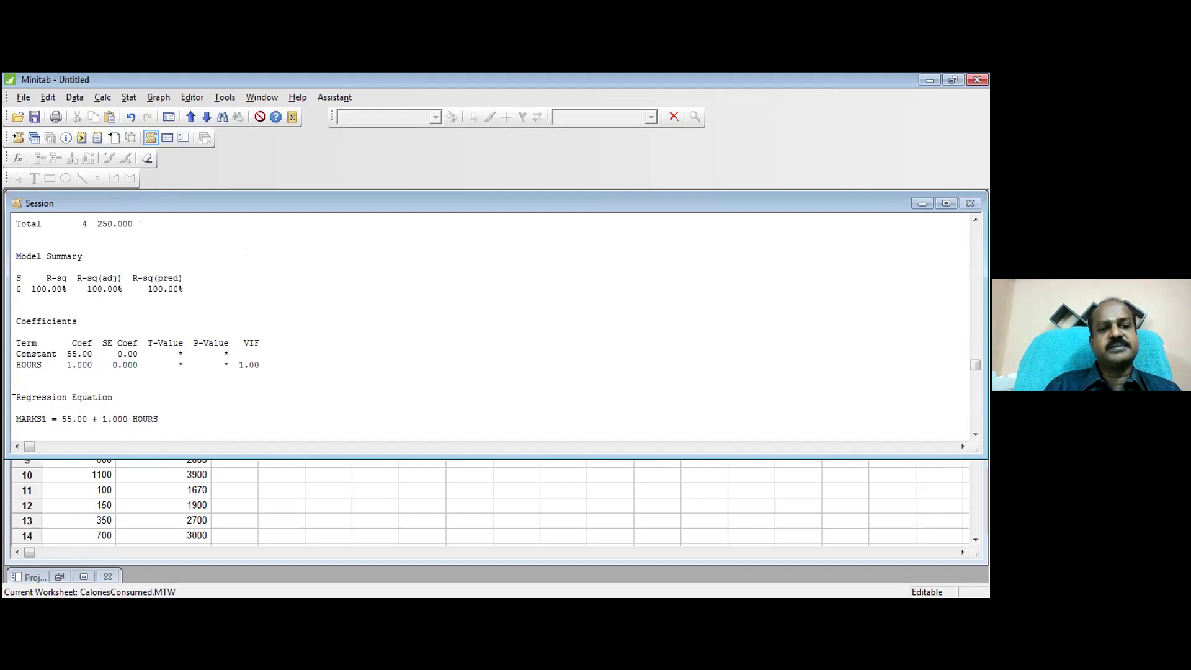
key(shift+Down)
key(shift+Down)
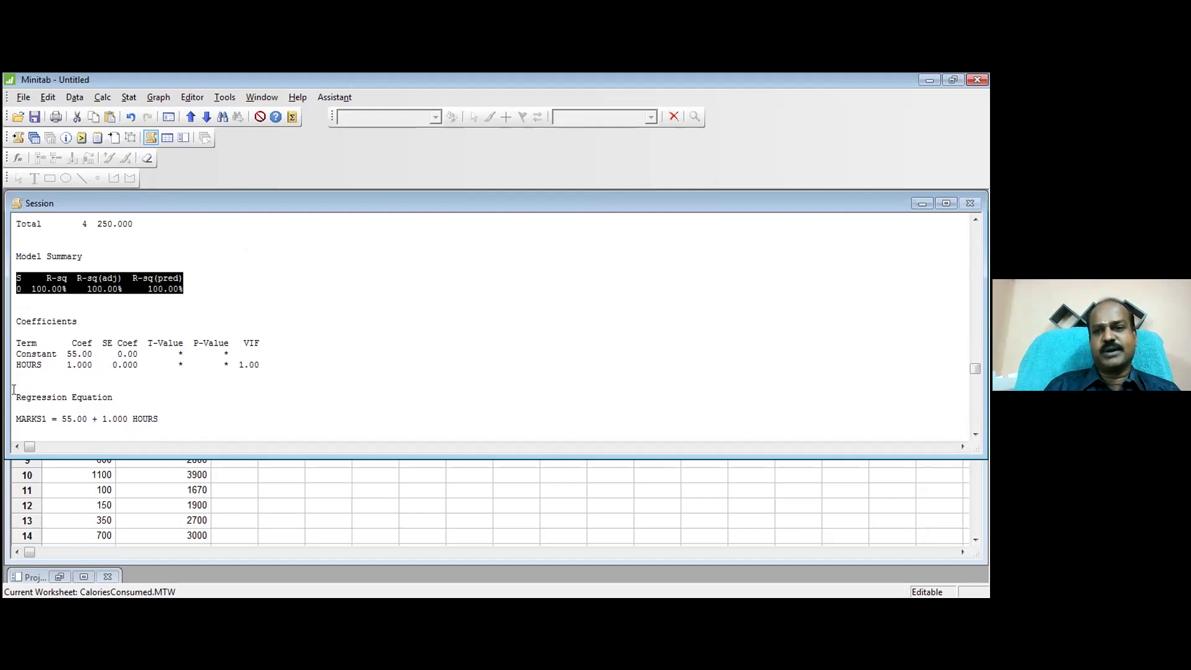
key(Up)
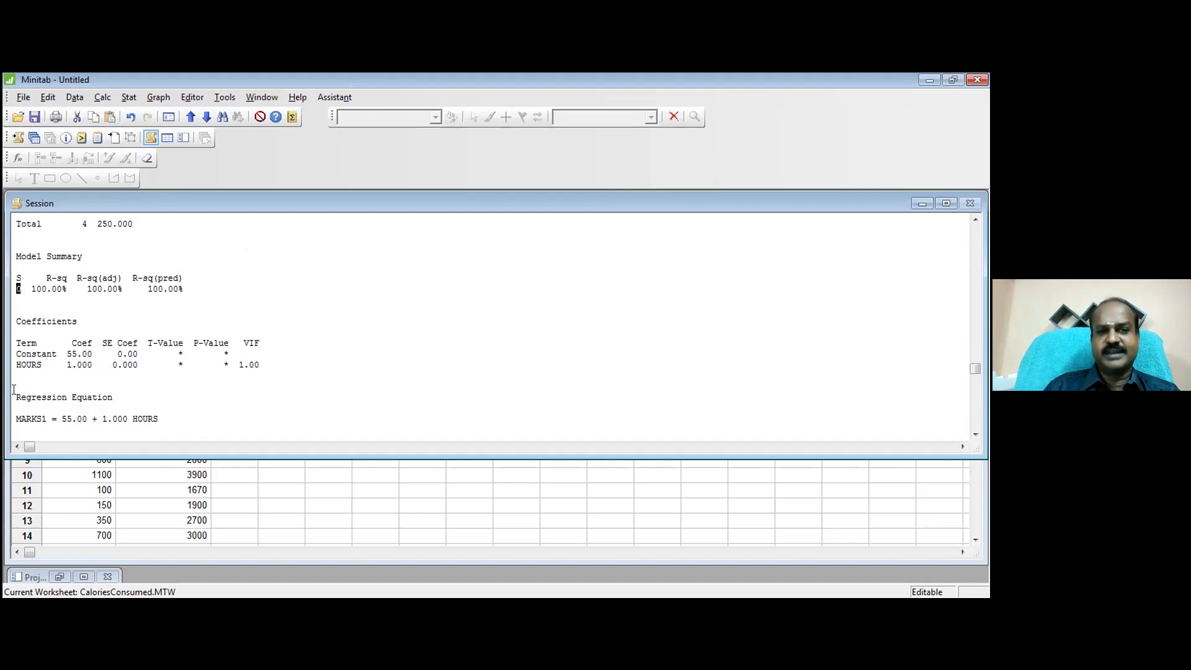
Clear the Model Summary highlight and return to the MARKS1 prediction results to review the fit and both intervals.
key(Down)
key(Down)
key(Down)
key(Down)
key(Down)
key(Down)
key(Down)
key(Down)
key(Down)
key(Down)
key(Down)
key(Down)
key(Down)
key(Down)
key(Down)
key(Down)
key(Down)
key(Down)
key(Down)
key(Down)
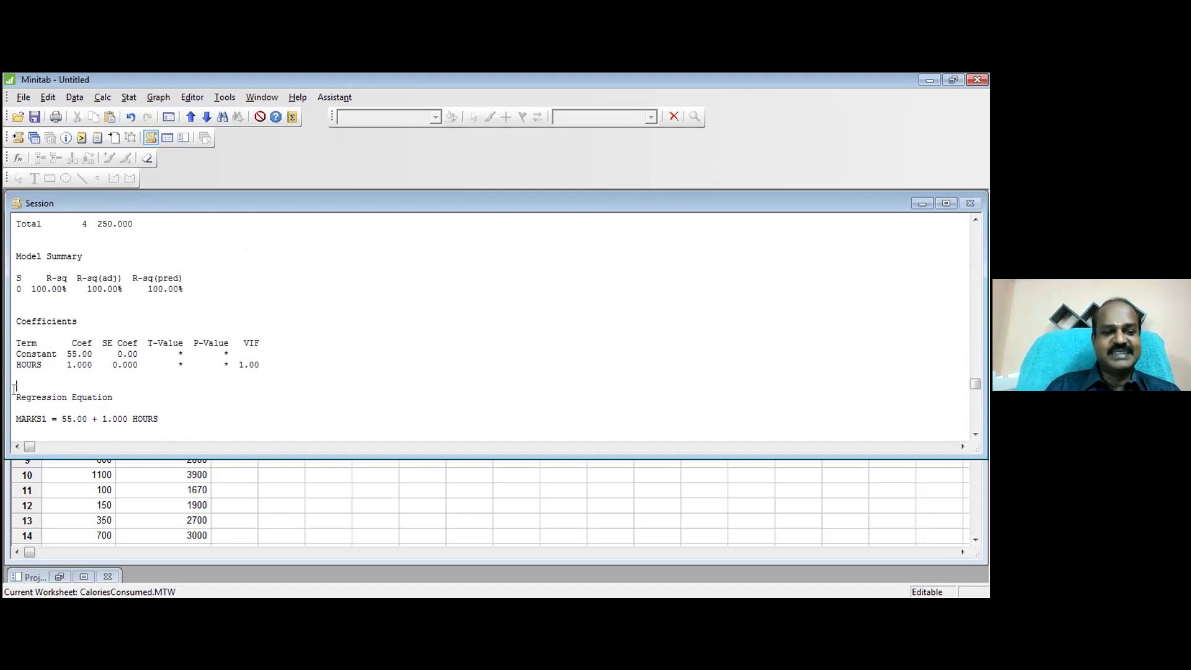
key(Down)
key(Down)
key(Down)
key(Down)
key(Down)
key(Down)
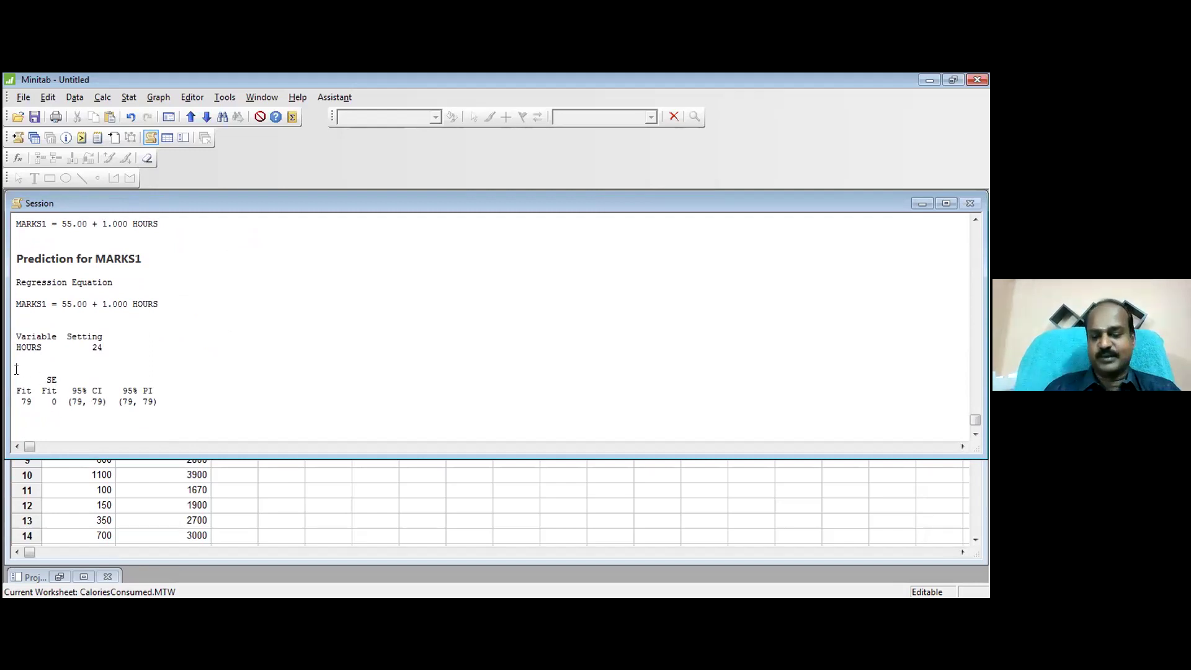
Highlight the Regression row's F-Value and P-Value in the MARKS1 Analysis of Variance table, and clear the highlight.
scroll(16, 369, up, 5)
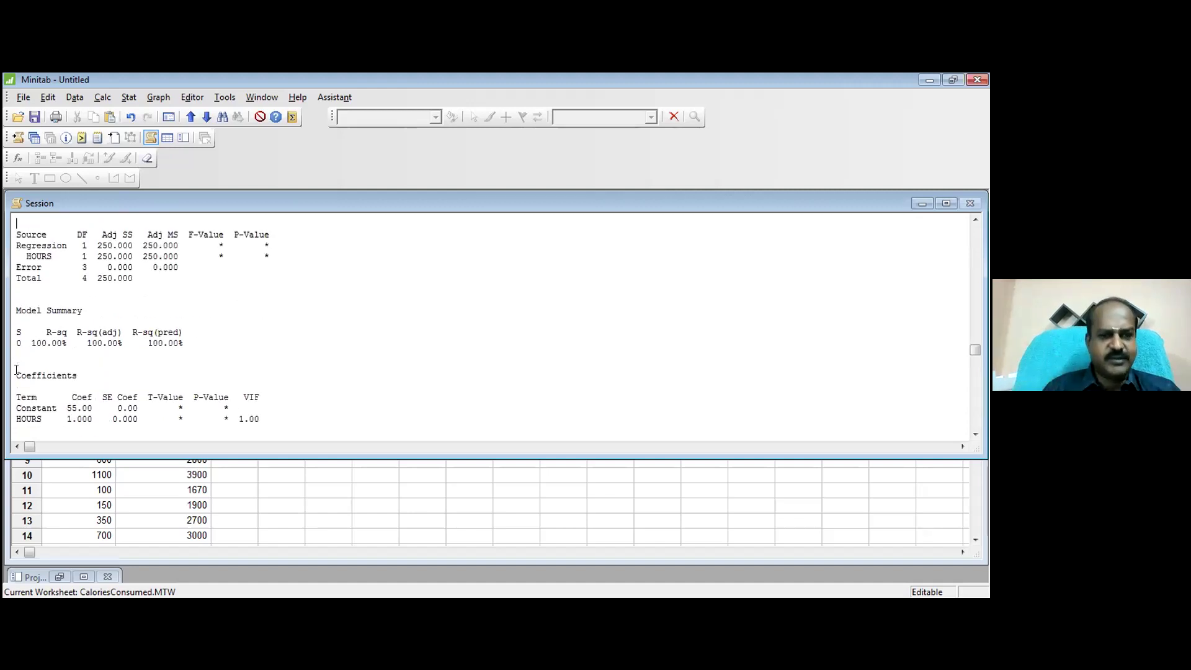
scroll(16, 369, up, 2)
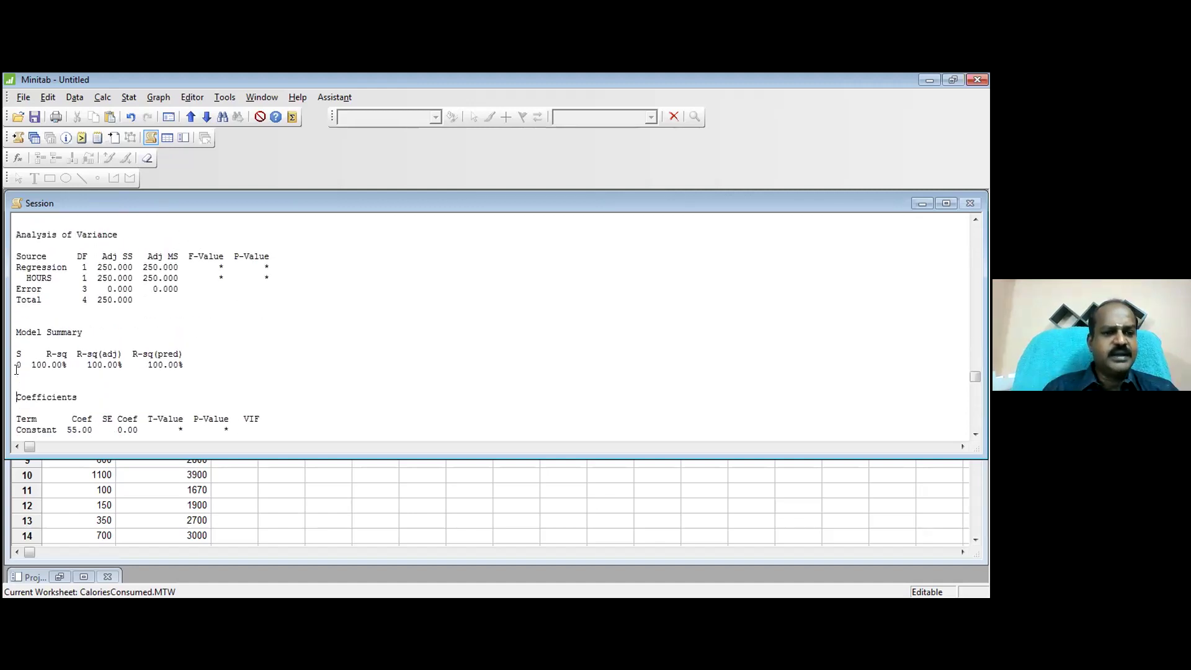
scroll(16, 369, down, 7)
scroll(17, 370, up, 10)
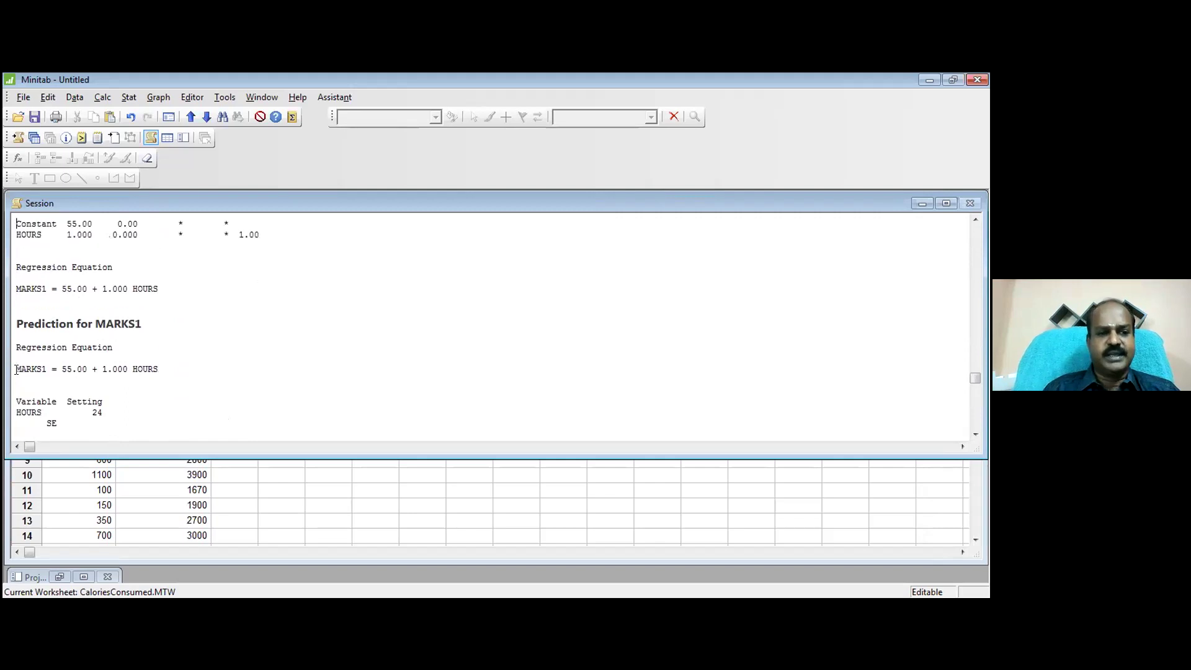
key(Down)
key(Down)
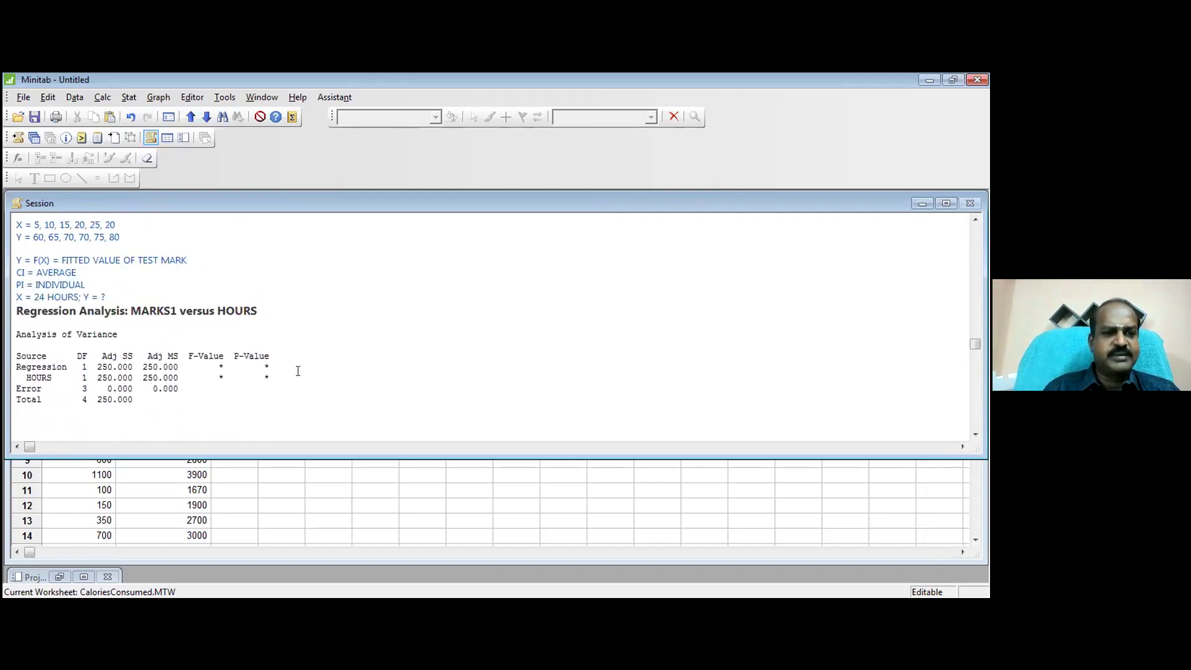
drag(270, 366, 213, 367)
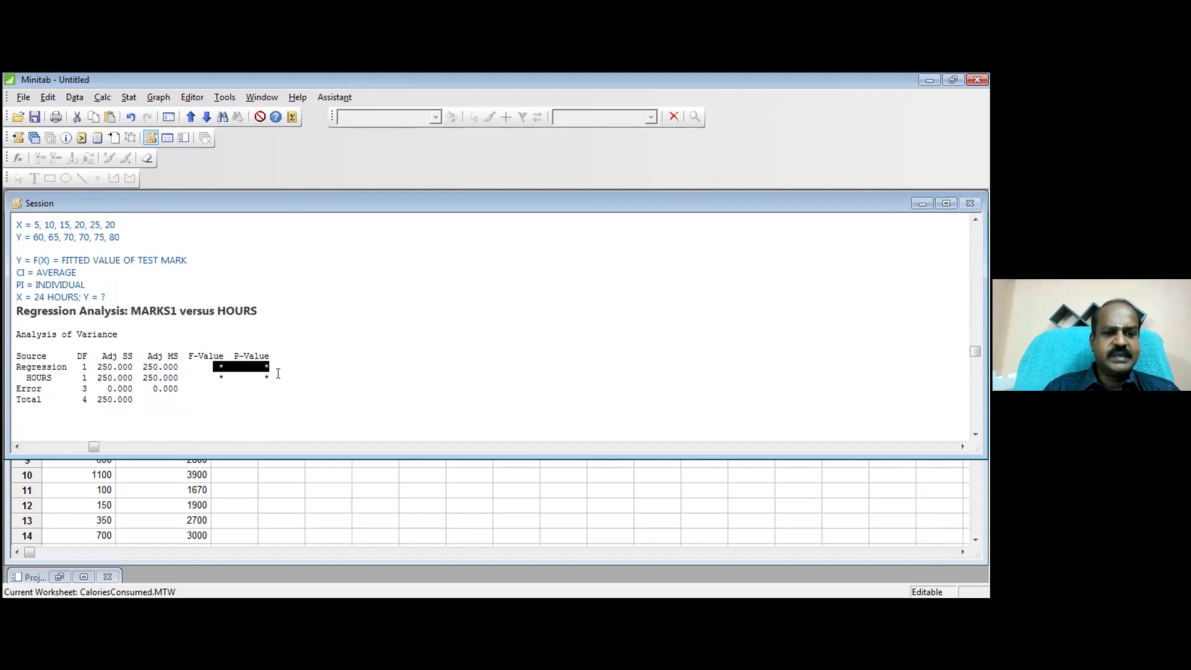
click(289, 378)
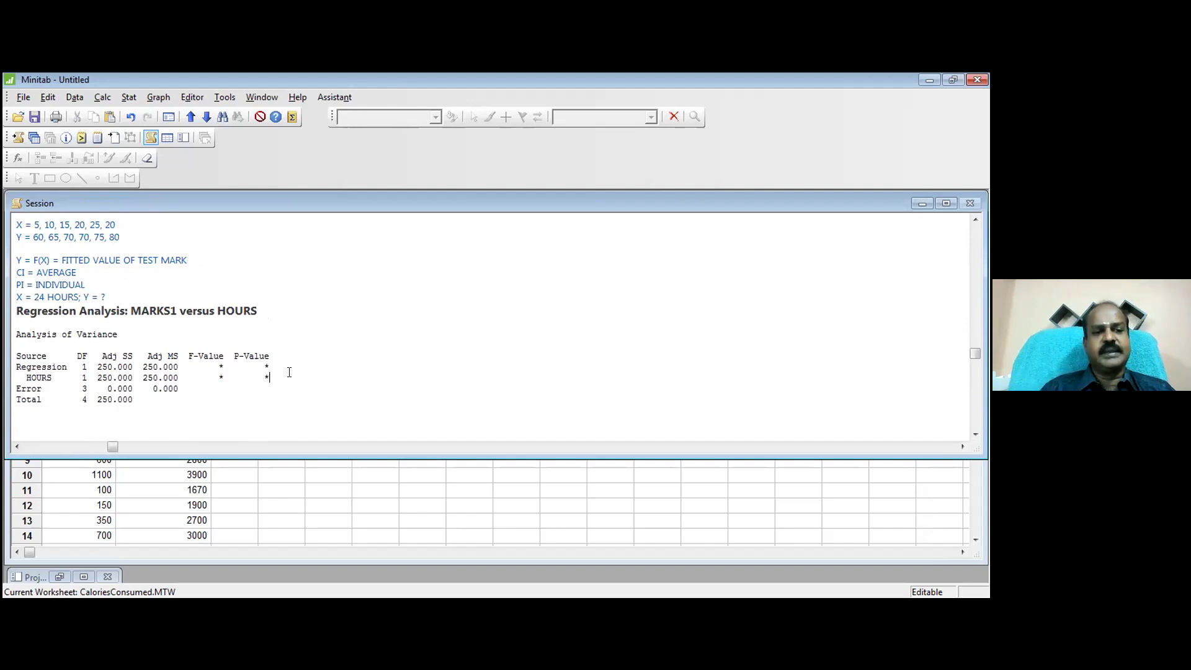
Review the MARKS1 regression output from the Analysis of Variance through the coefficients, equation and prediction setting, and return to the CaloriesConsumed.MTW worksheet.
key(Down)
key(Down)
key(Down)
key(Down)
key(Down)
key(Down)
key(Down)
key(Down)
key(Down)
key(Down)
key(Down)
key(Down)
key(Down)
key(Down)
key(Down)
key(Down)
key(Down)
key(Down)
key(Down)
key(Down)
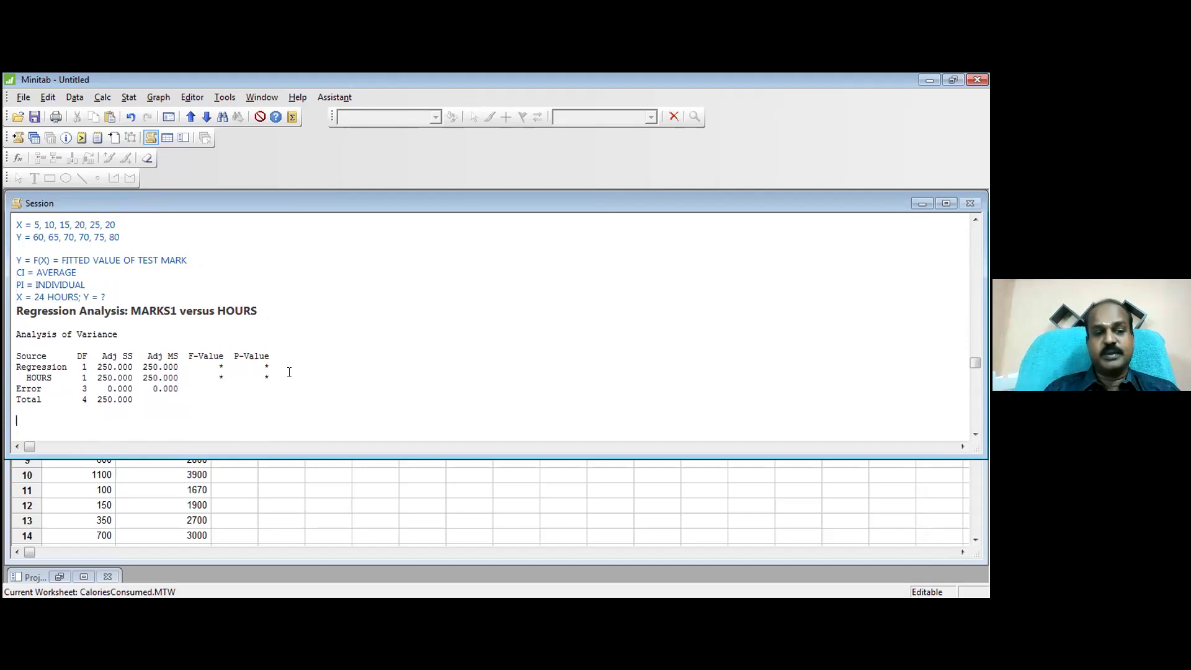
key(Up)
key(Up)
key(Up)
key(Up)
key(Up)
key(Up)
key(Up)
key(Up)
key(Up)
key(Up)
key(Up)
key(Up)
key(Up)
key(Up)
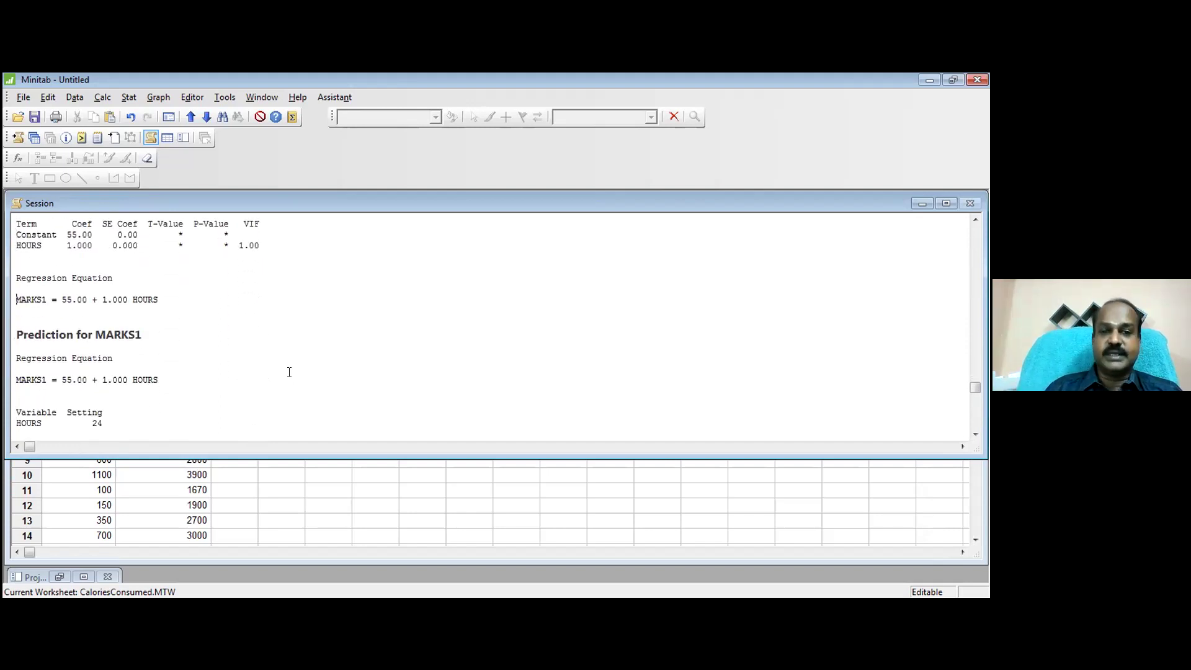
click(428, 490)
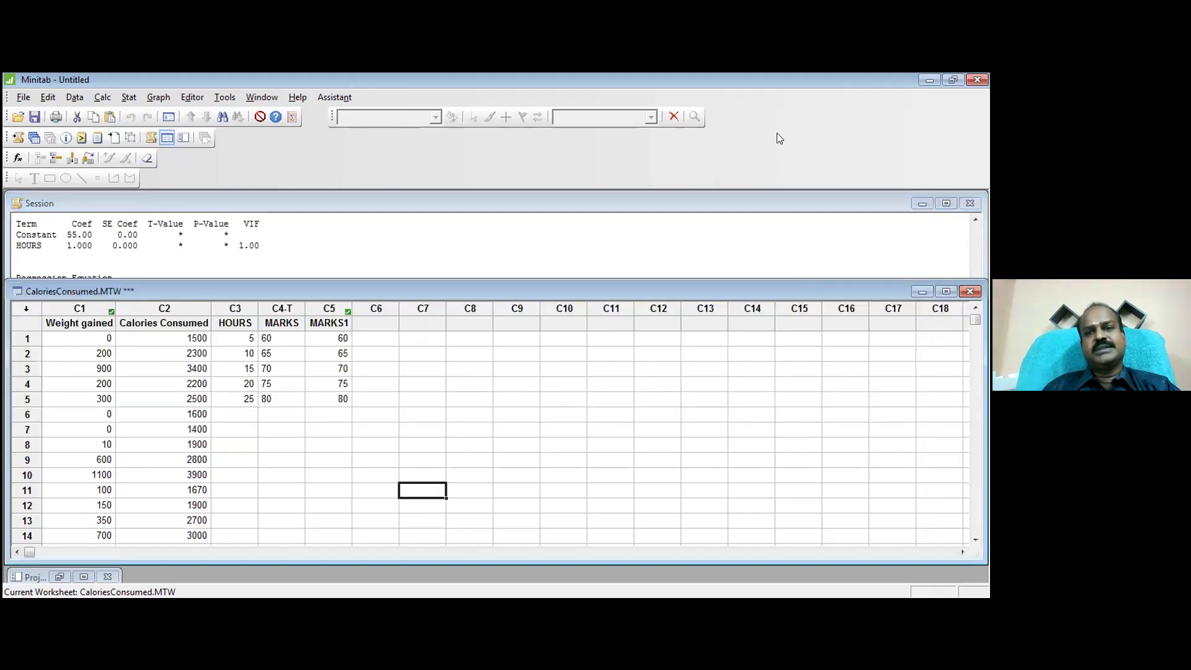